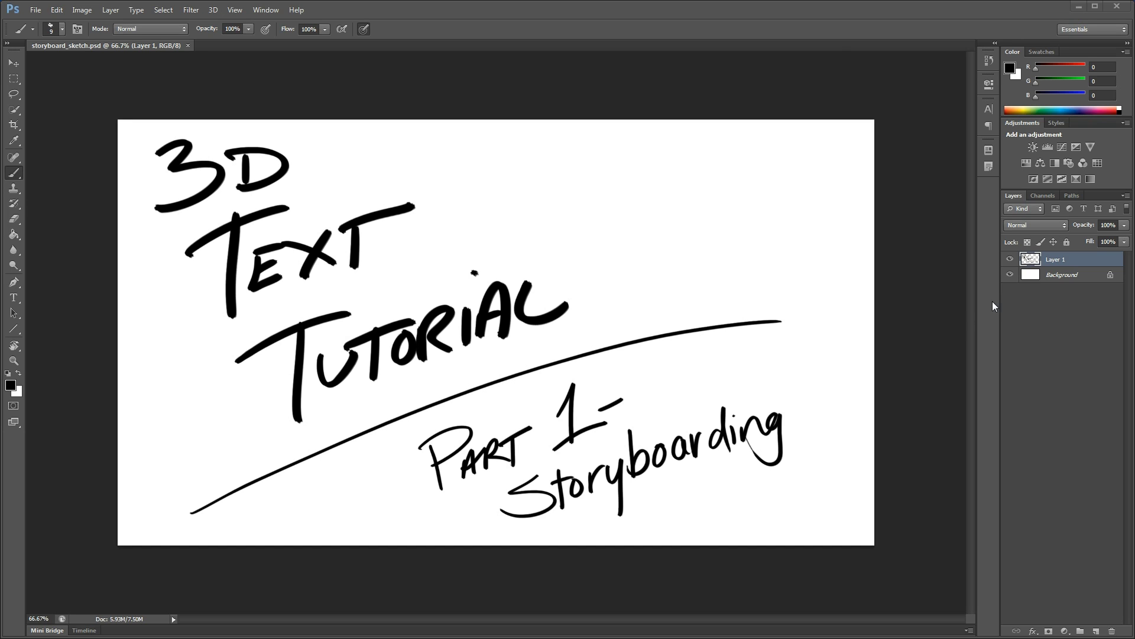
Hide Layer 1 with the handwritten '3D Text Tutorial' title, leaving a blank white canvas.
{"action": "left_click", "coordinate": [1009, 261]}
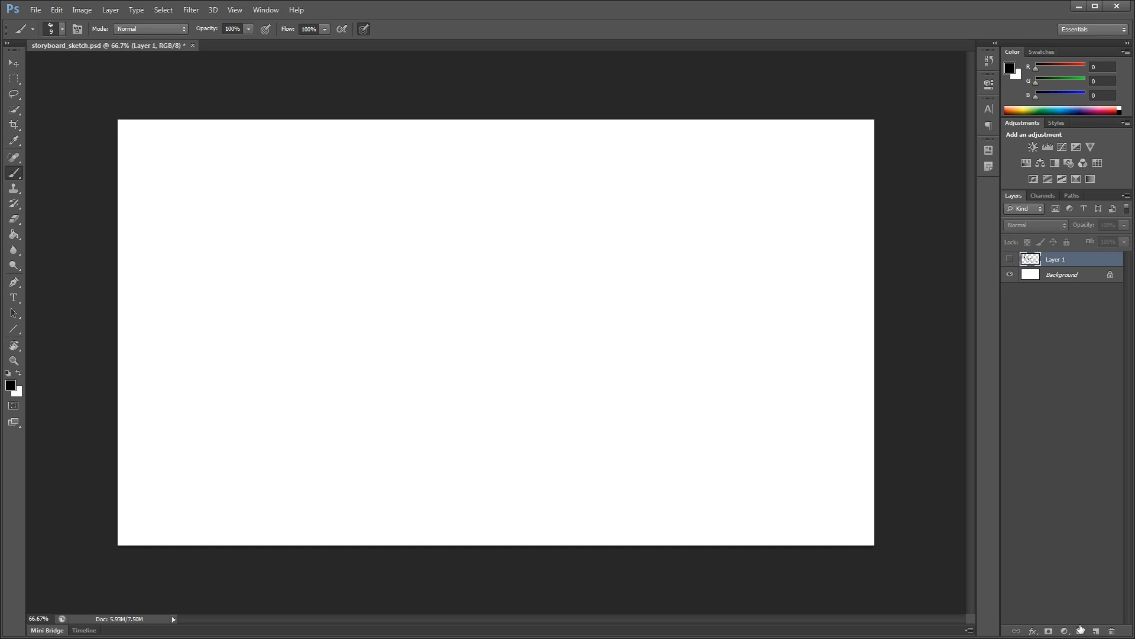
Add an empty Layer 2 above the hidden title layer and zoom out to 33.3%.
{"action": "left_click", "coordinate": [1096, 630]}
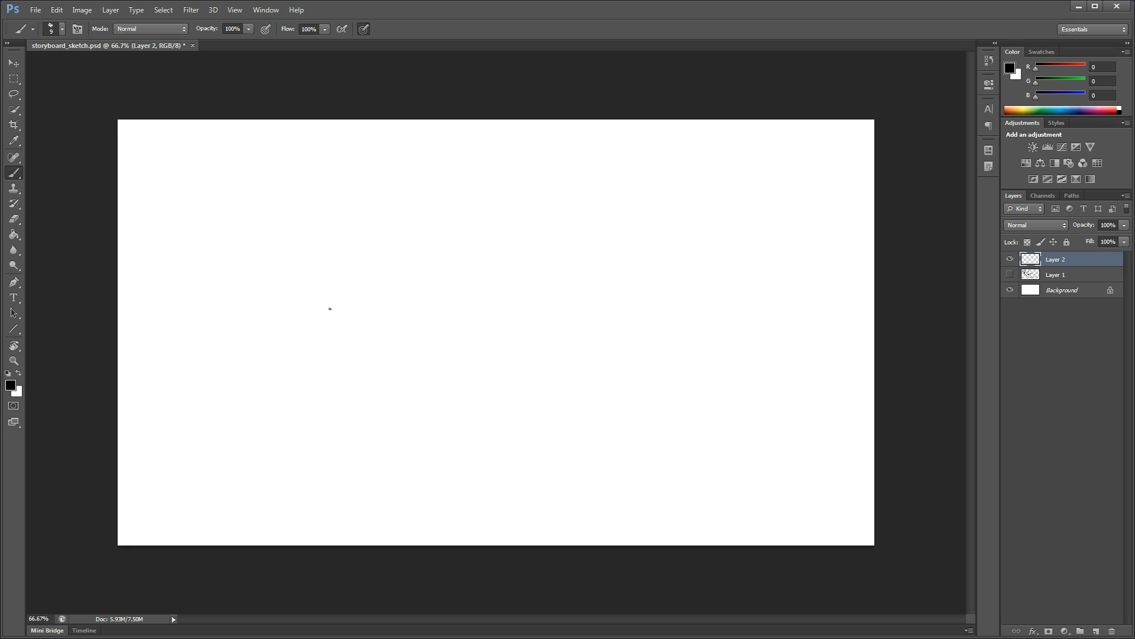
{"action": "key", "text": "z"}
{"action": "key", "text": "alt"}
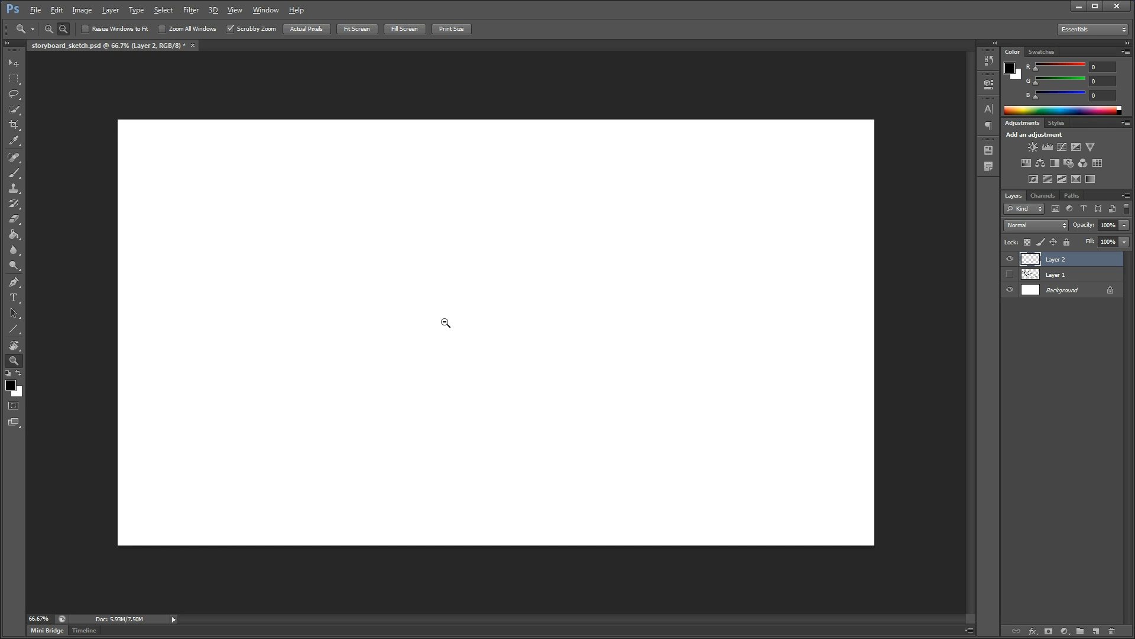
{"action": "left_click", "coordinate": [445, 323], "text": "alt"}
{"action": "left_click", "coordinate": [449, 322], "text": "alt"}
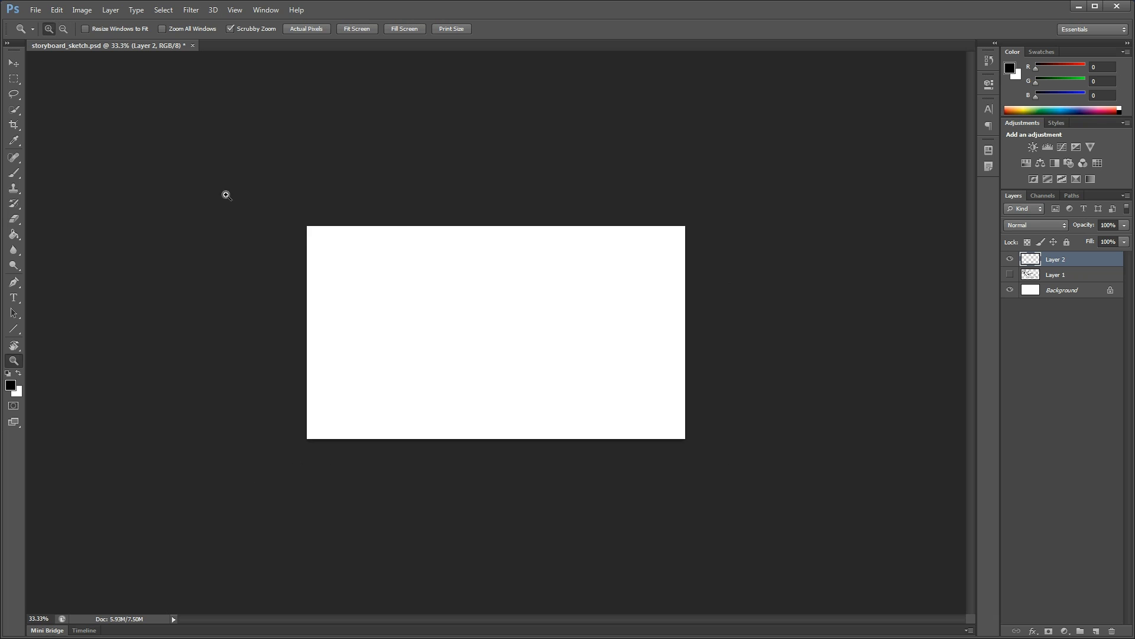
{"action": "left_click", "coordinate": [14, 329]}
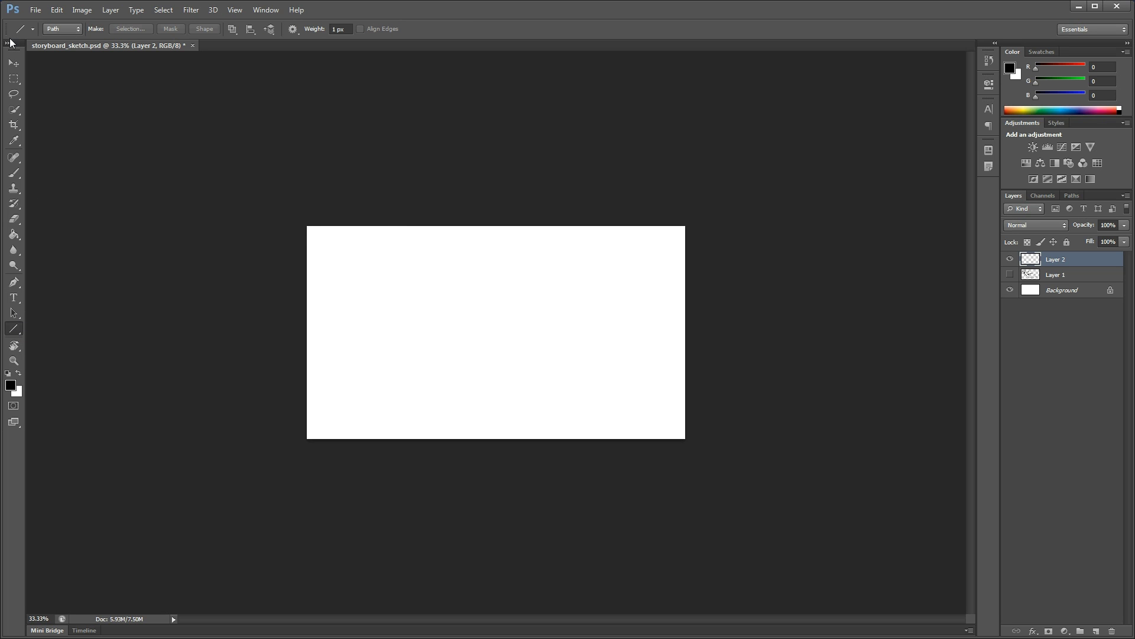
Set the Line tool to Path mode and draw a horizontal horizon line across the canvas.
{"action": "left_click", "coordinate": [70, 27]}
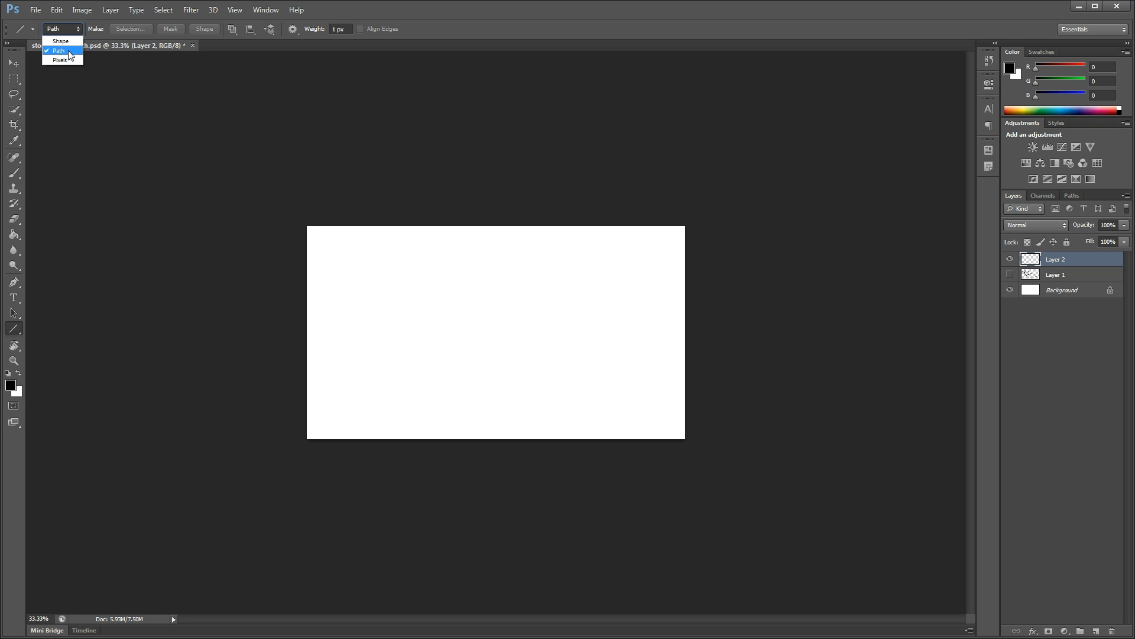
{"action": "left_click", "coordinate": [69, 54]}
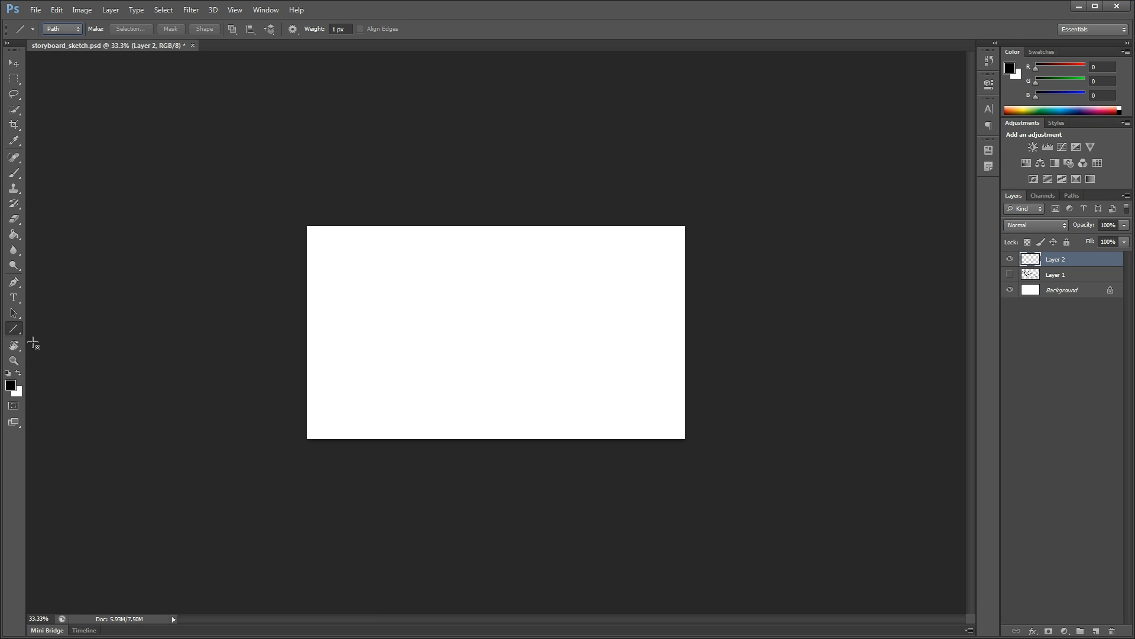
{"action": "left_click_drag", "start_coordinate": [34, 340], "coordinate": [962, 355]}
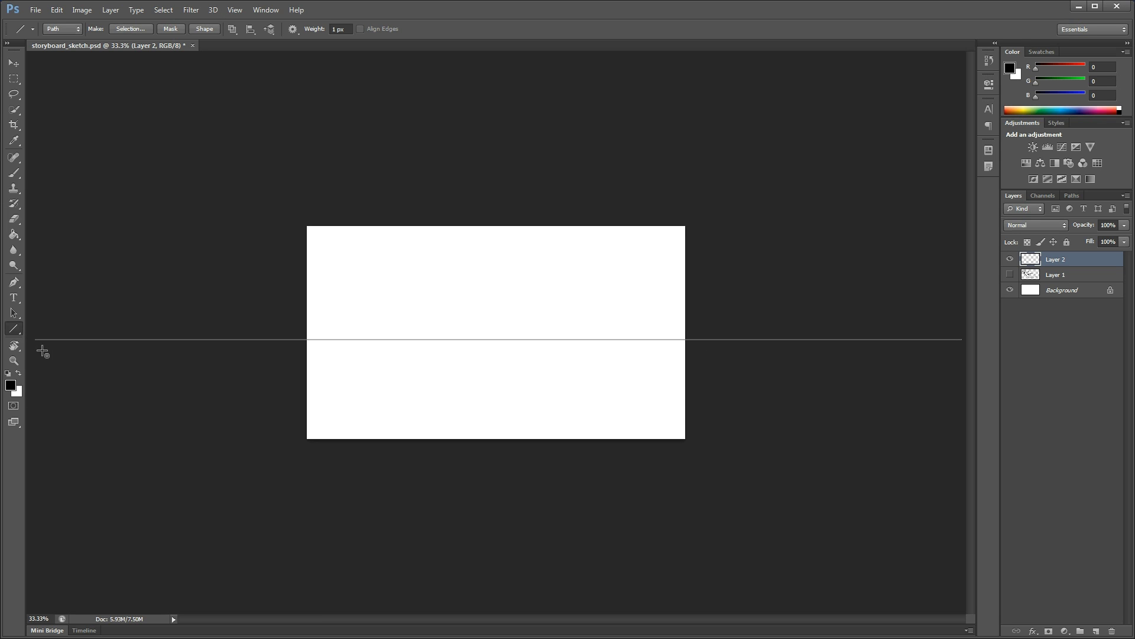
Draw four guide lines forming a perspective diamond between the left and right vanishing points.
{"action": "left_click_drag", "start_coordinate": [37, 339], "coordinate": [572, 291]}
{"action": "left_click_drag", "start_coordinate": [36, 339], "coordinate": [570, 390]}
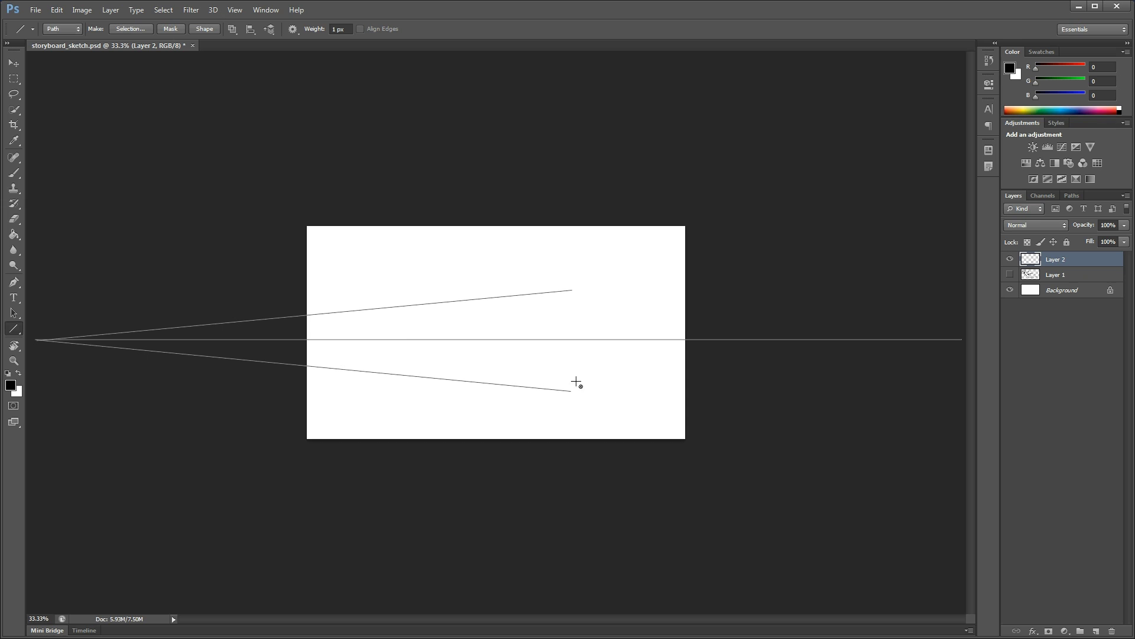
{"action": "left_click_drag", "start_coordinate": [572, 391], "coordinate": [961, 340]}
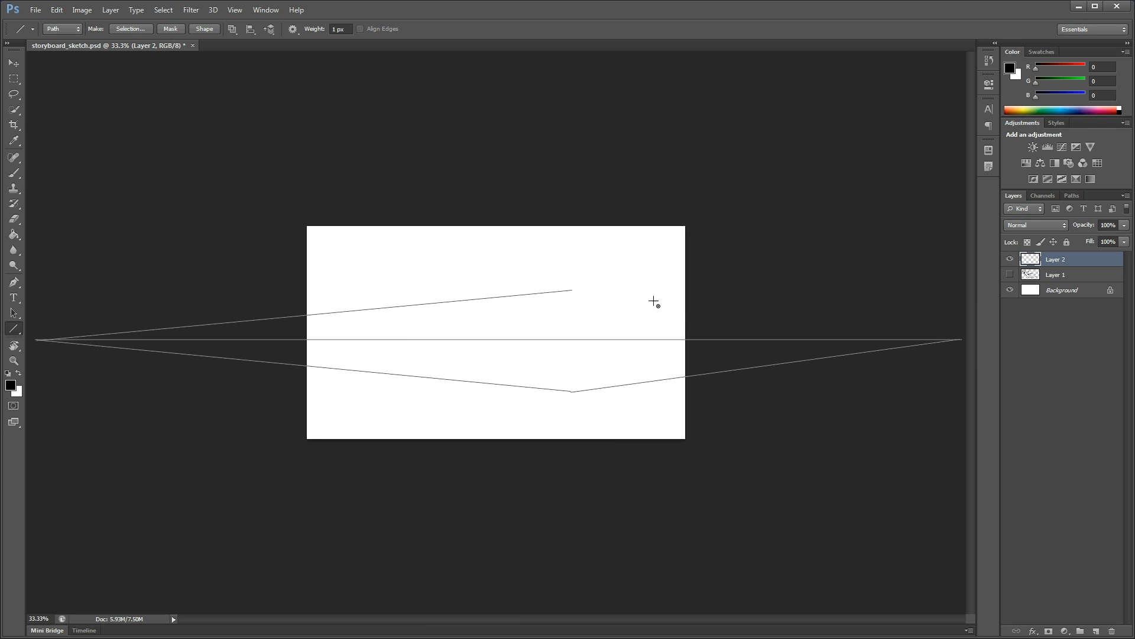
{"action": "left_click_drag", "start_coordinate": [571, 290], "coordinate": [962, 339]}
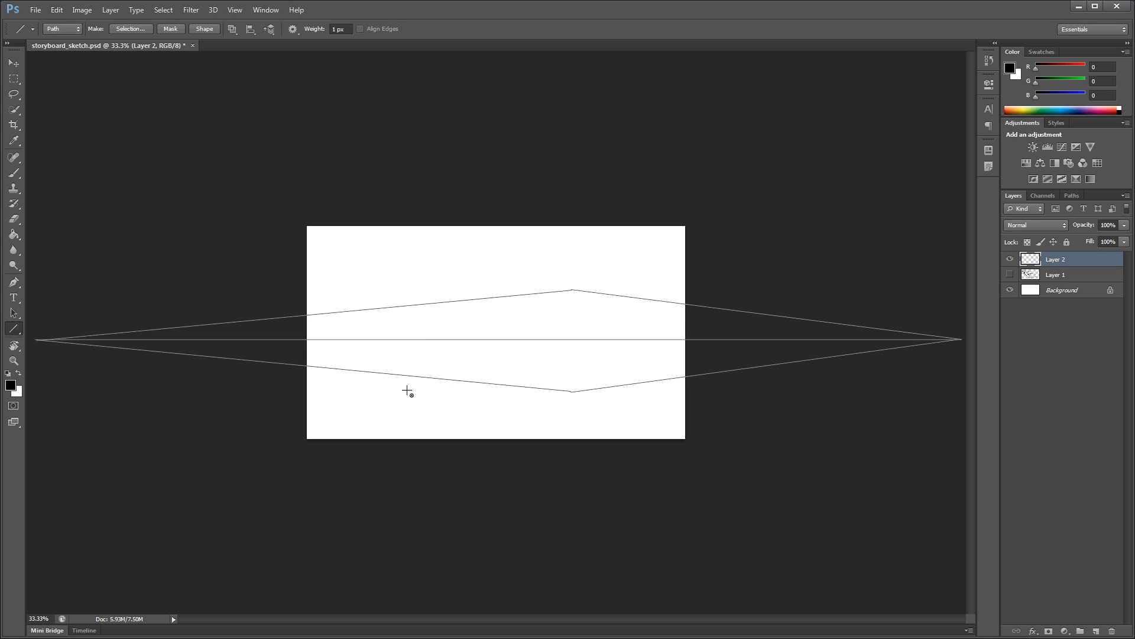
Draw upper and lower inner guides from the left vanishing point, then magnify the guides' left part.
{"action": "key", "text": "z"}
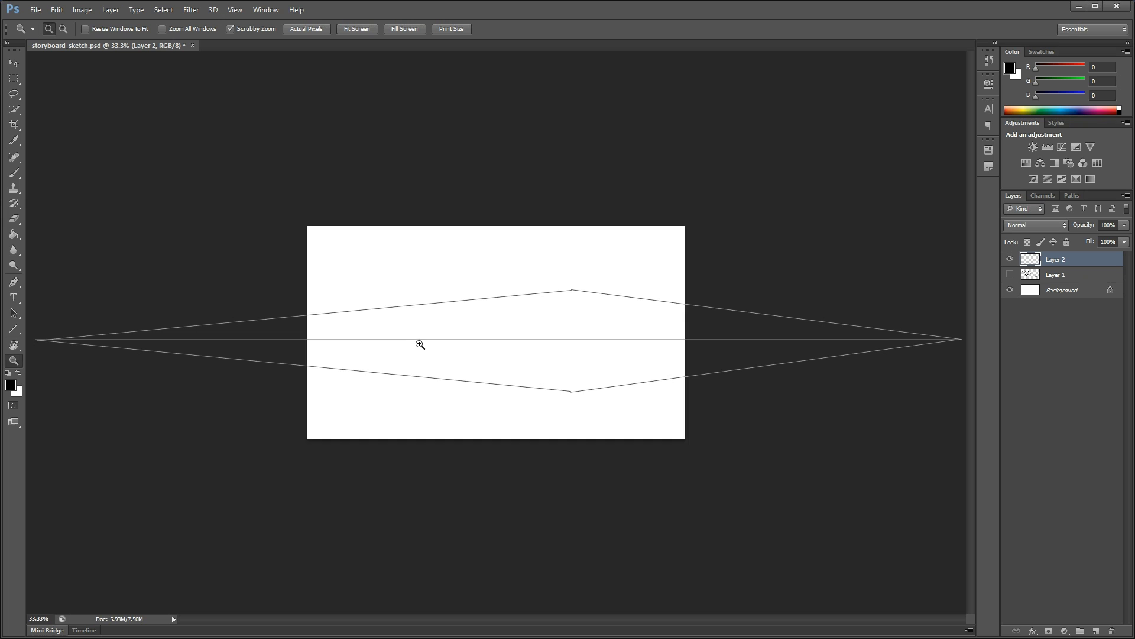
{"action": "left_click", "coordinate": [420, 347]}
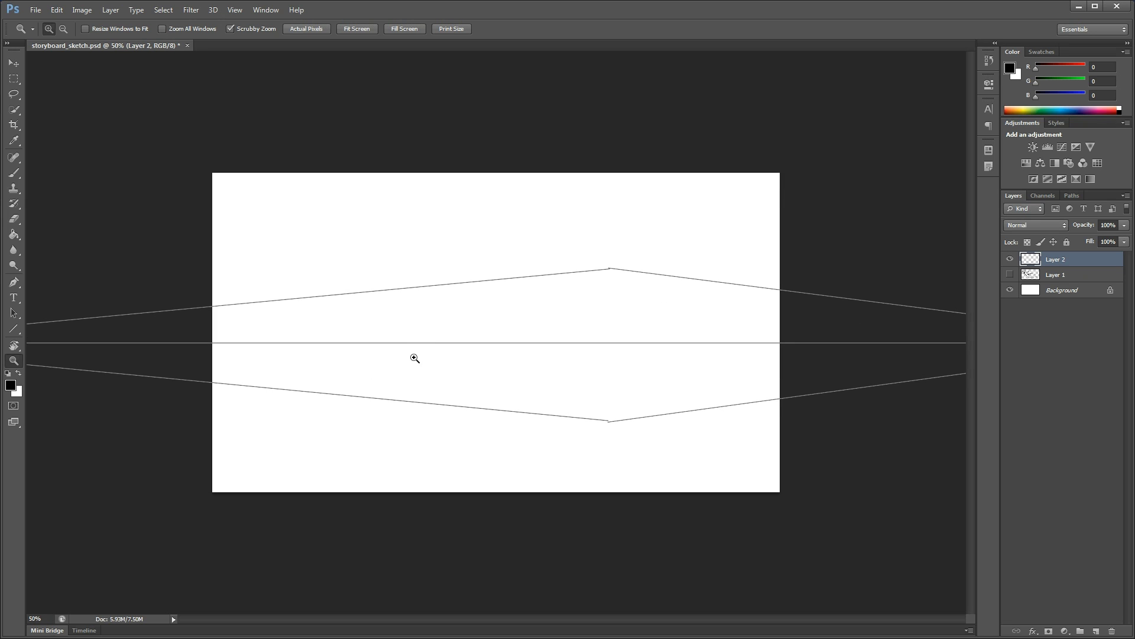
{"action": "left_click", "coordinate": [415, 357], "text": "alt"}
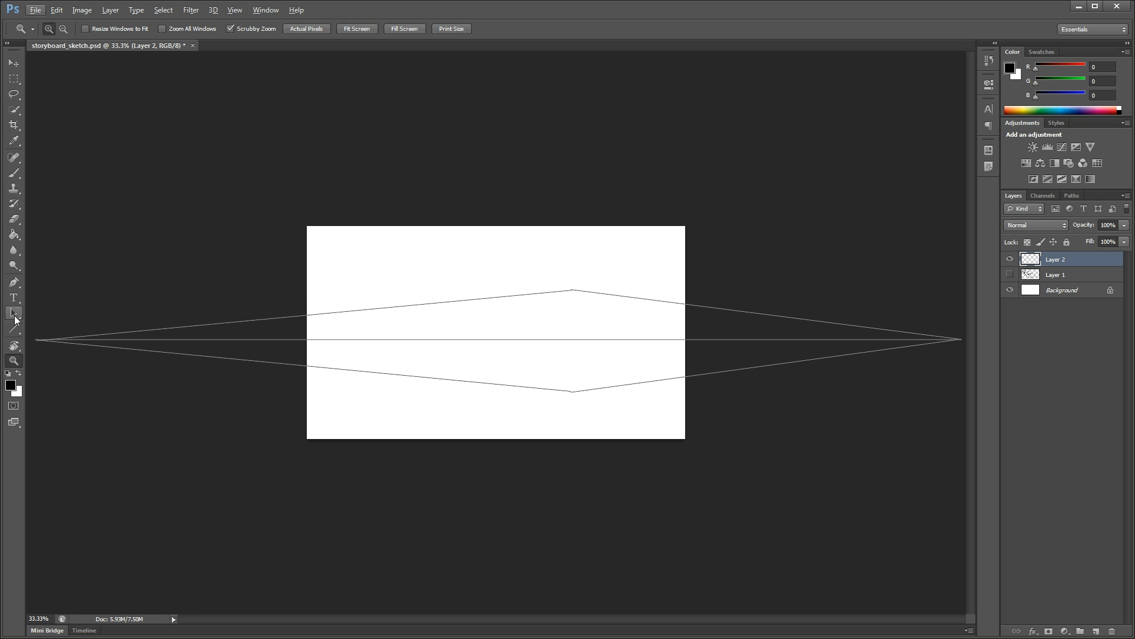
{"action": "left_click", "coordinate": [15, 327]}
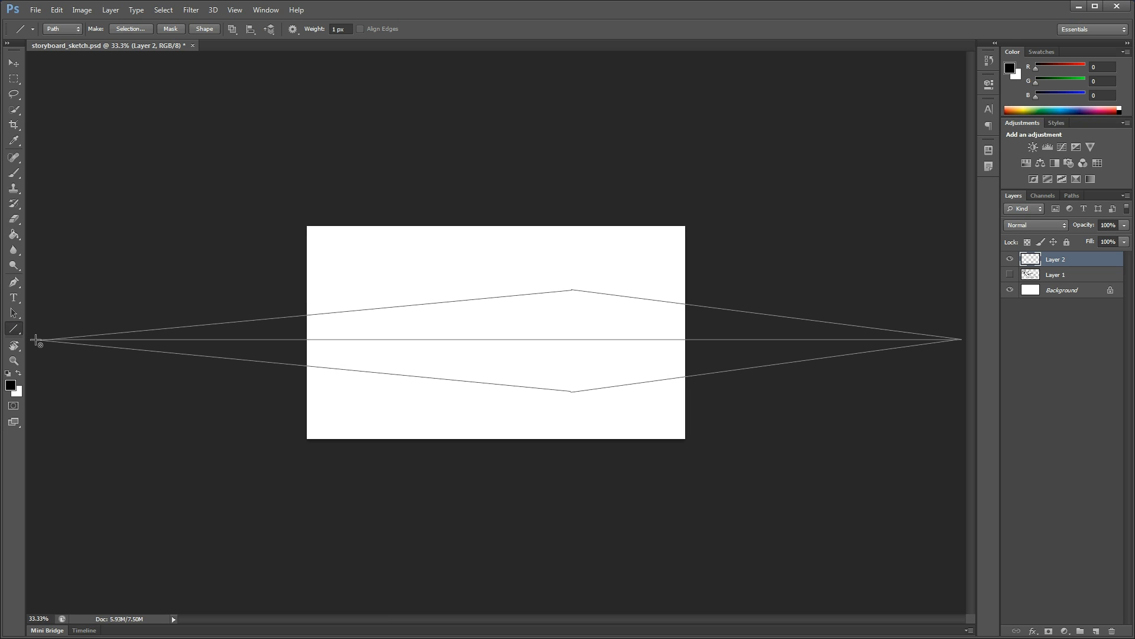
{"action": "left_click_drag", "start_coordinate": [37, 340], "coordinate": [572, 311]}
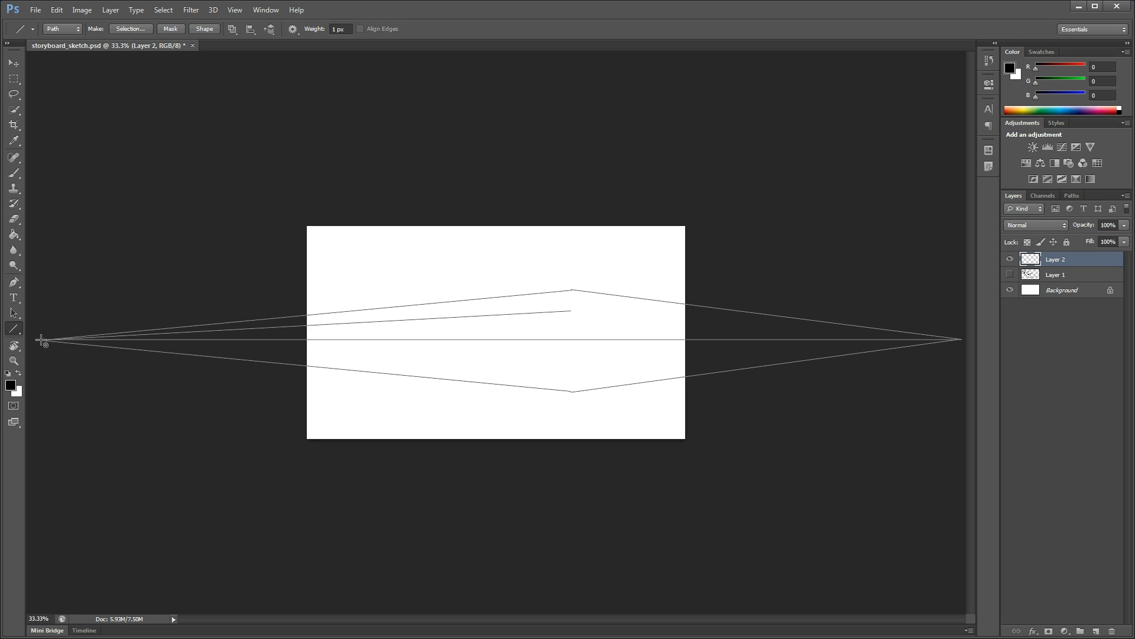
{"action": "left_click_drag", "start_coordinate": [40, 340], "coordinate": [570, 372]}
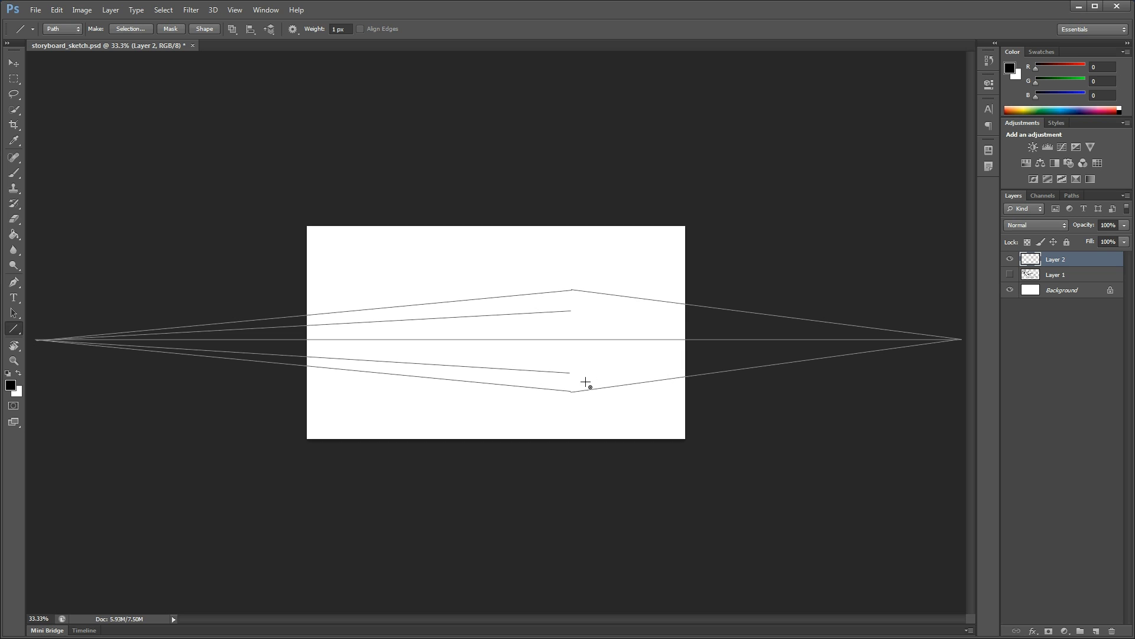
{"action": "key", "text": "z"}
{"action": "left_click_drag", "start_coordinate": [395, 332], "coordinate": [436, 373]}
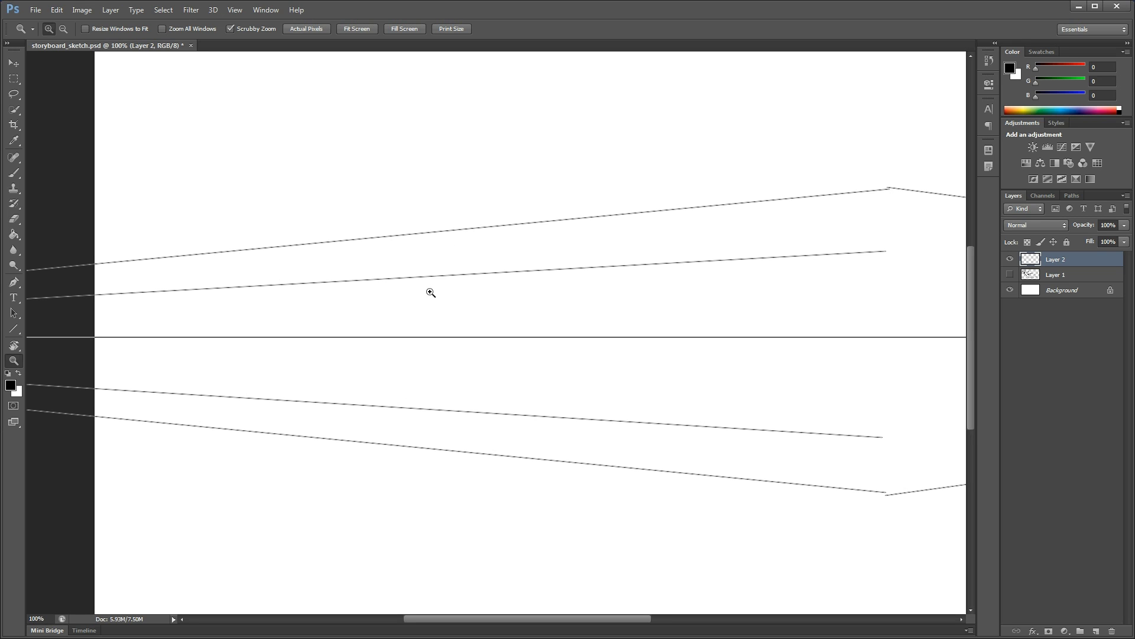
{"action": "left_click", "coordinate": [13, 176]}
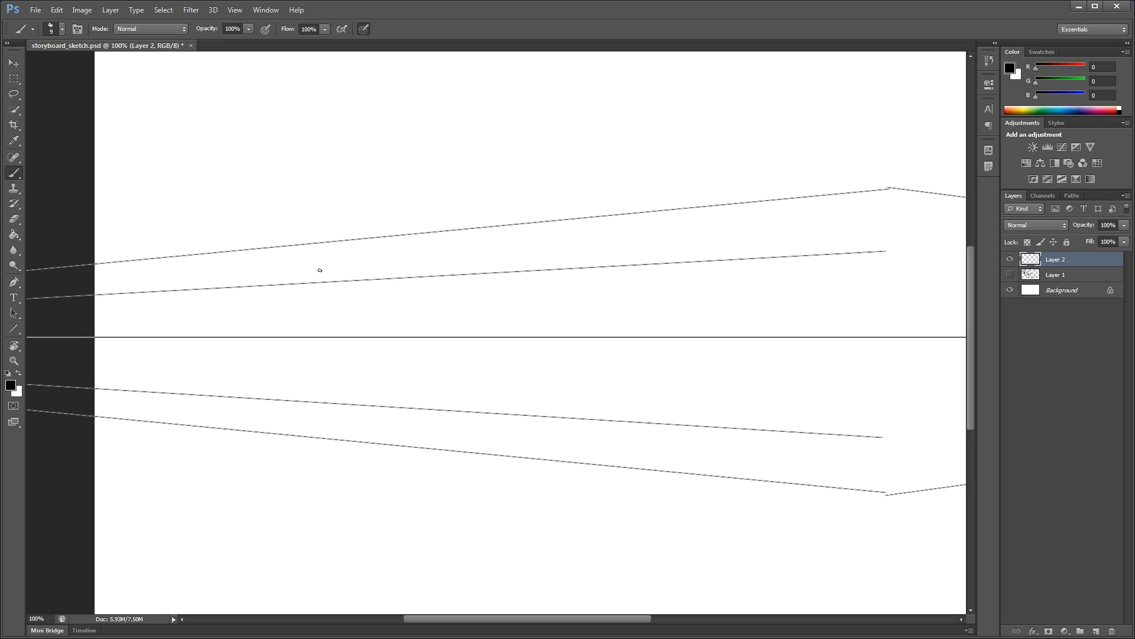
Sketch the first T's top and stem edges and the E's left side and arms.
{"action": "left_click_drag", "start_coordinate": [185, 256], "coordinate": [188, 291]}
{"action": "left_click_drag", "start_coordinate": [299, 289], "coordinate": [300, 284]}
{"action": "left_click_drag", "start_coordinate": [231, 290], "coordinate": [222, 443]}
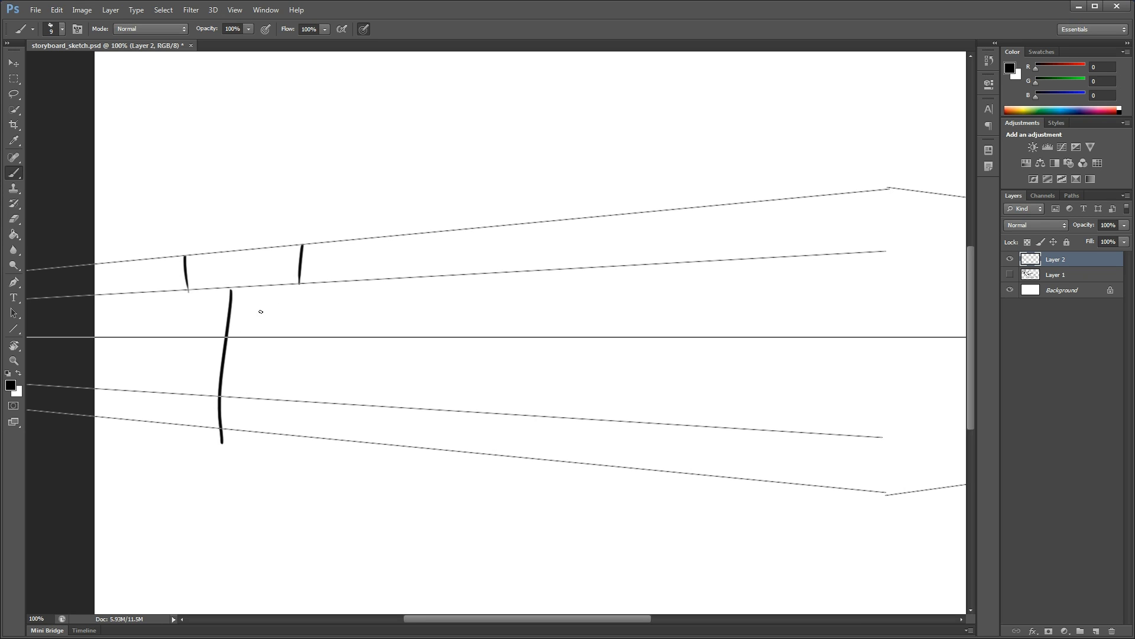
{"action": "left_click_drag", "start_coordinate": [249, 406], "coordinate": [251, 436]}
{"action": "left_click_drag", "start_coordinate": [352, 239], "coordinate": [357, 433]}
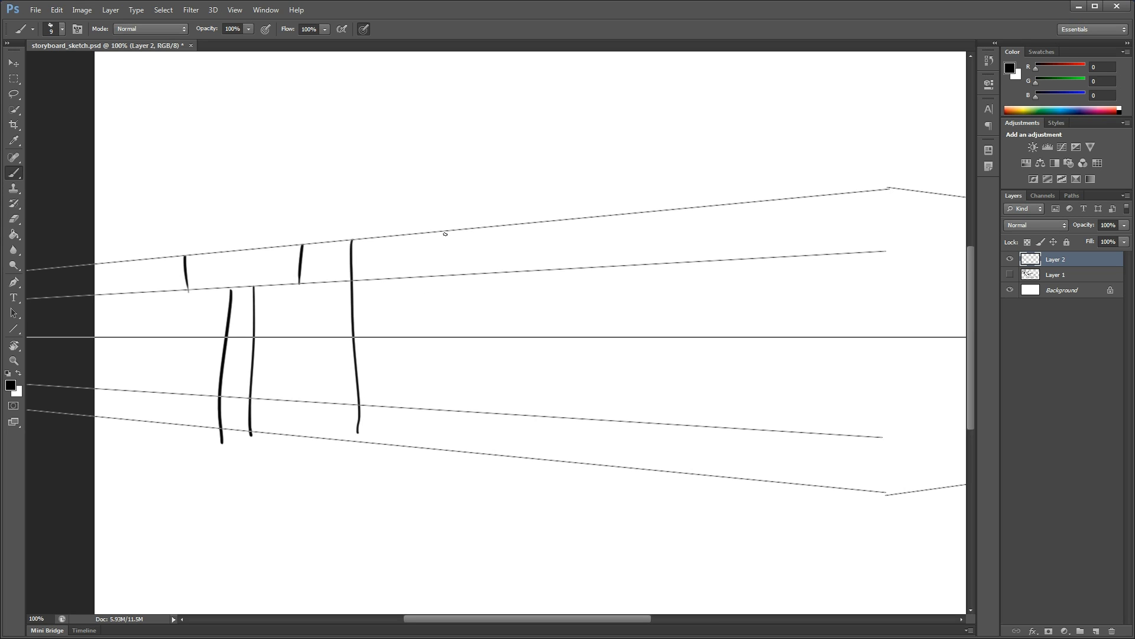
{"action": "mouse_move", "coordinate": [450, 234]}
{"action": "left_mouse_down"}
{"action": "mouse_move", "coordinate": [446, 262]}
{"action": "mouse_move", "coordinate": [390, 309]}
{"action": "left_mouse_up"}
{"action": "mouse_move", "coordinate": [386, 321]}
{"action": "left_mouse_down"}
{"action": "mouse_move", "coordinate": [431, 324]}
{"action": "mouse_move", "coordinate": [421, 375]}
{"action": "mouse_move", "coordinate": [396, 365]}
{"action": "mouse_move", "coordinate": [399, 408]}
{"action": "mouse_move", "coordinate": [454, 455]}
{"action": "left_mouse_up"}
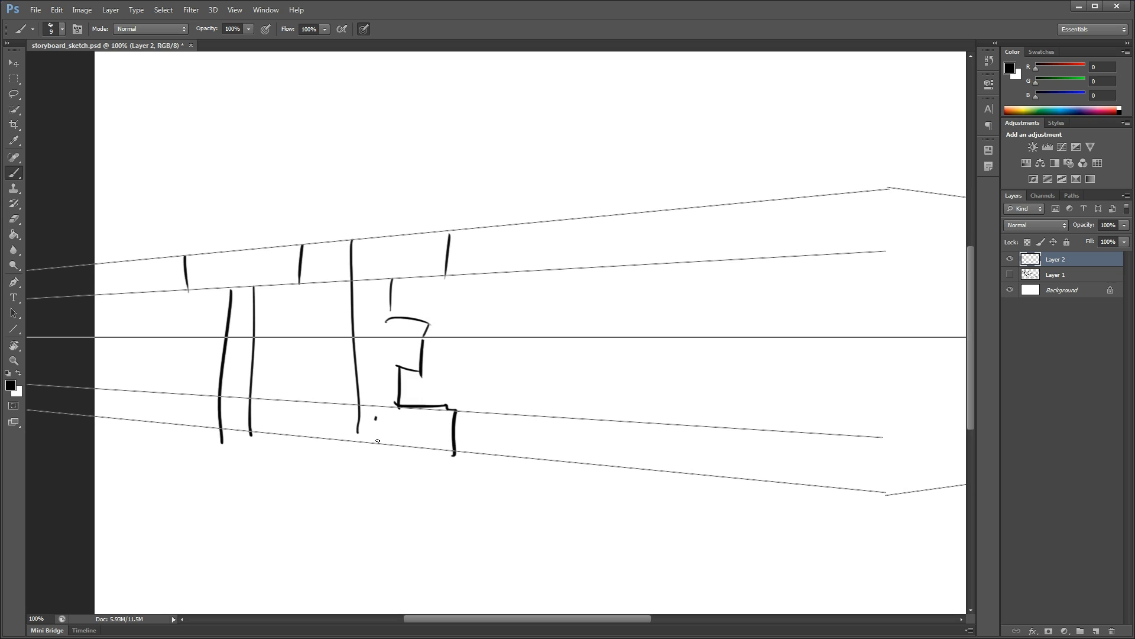
{"action": "left_click_drag", "start_coordinate": [376, 417], "coordinate": [374, 437]}
Sketch the crossed X strokes and the second T's top and stem edges.
{"action": "left_click_drag", "start_coordinate": [485, 229], "coordinate": [574, 461]}
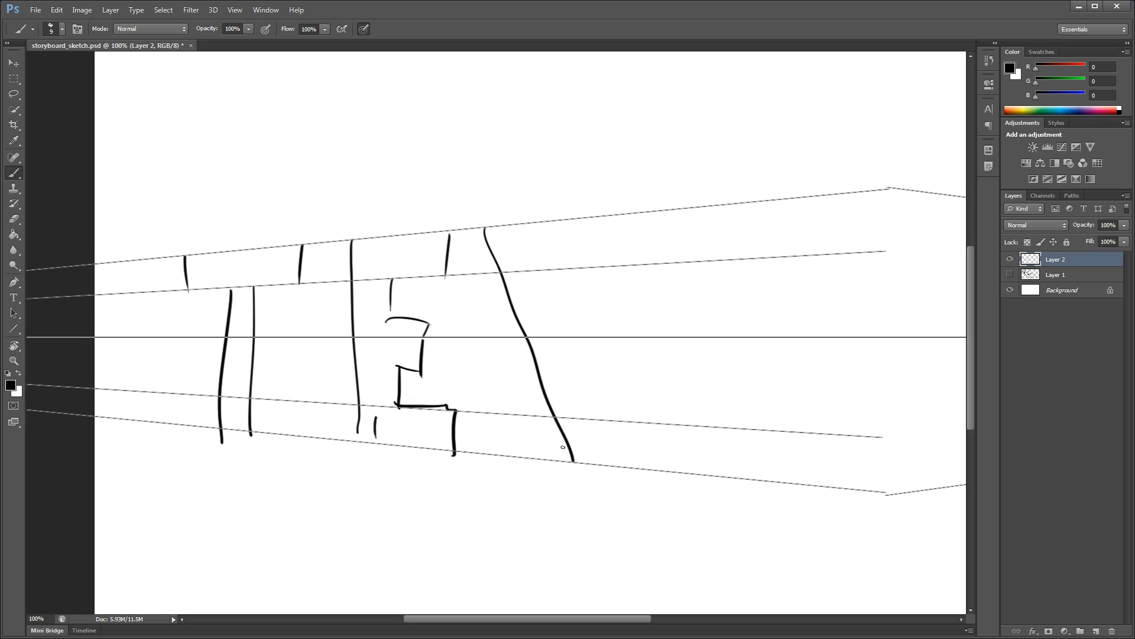
{"action": "left_click_drag", "start_coordinate": [614, 214], "coordinate": [507, 440]}
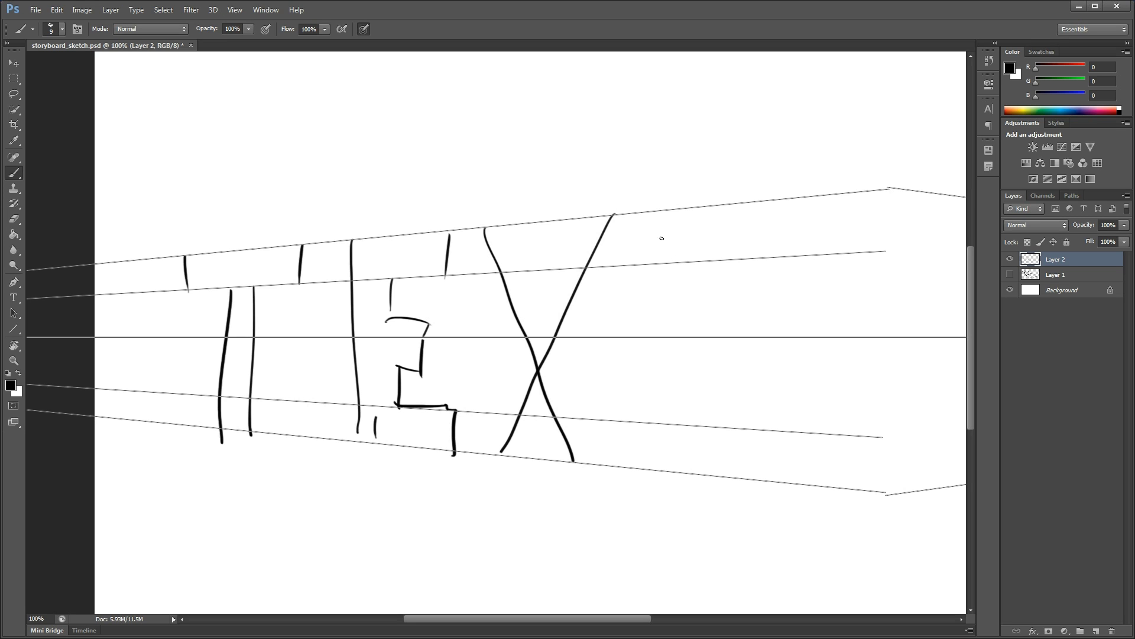
{"action": "left_click_drag", "start_coordinate": [650, 212], "coordinate": [653, 260]}
{"action": "left_click_drag", "start_coordinate": [817, 194], "coordinate": [810, 252]}
{"action": "left_click_drag", "start_coordinate": [719, 260], "coordinate": [702, 476]}
{"action": "left_click_drag", "start_coordinate": [748, 259], "coordinate": [747, 486]}
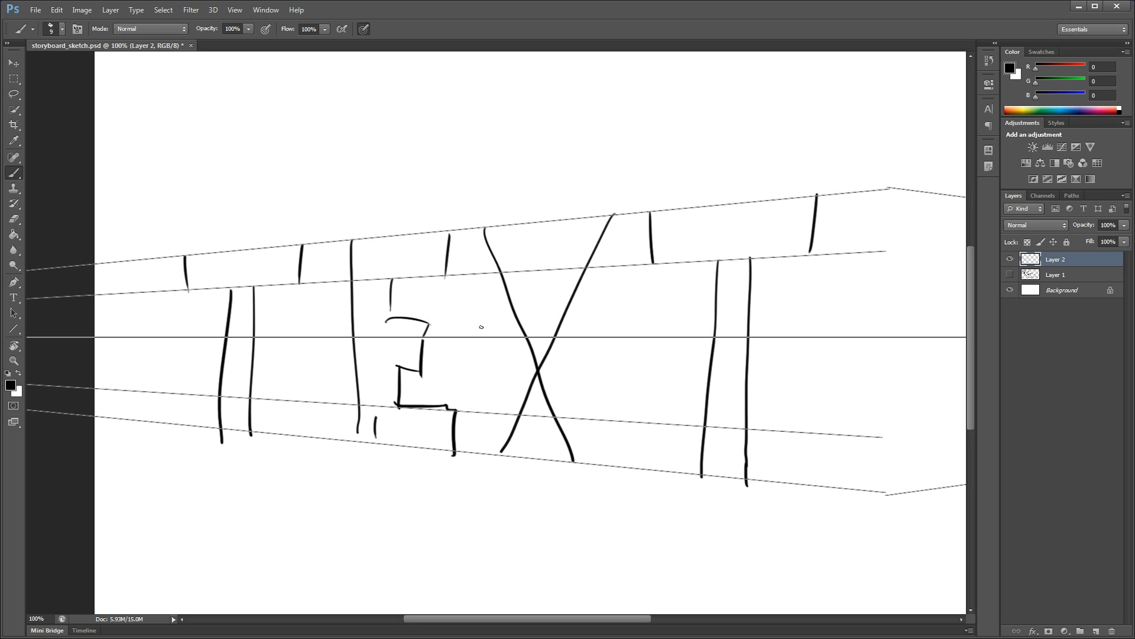
Extend the E's left edge and refine the X with a top V notch, legs and feet.
{"action": "left_click_drag", "start_coordinate": [356, 431], "coordinate": [356, 441]}
{"action": "left_click_drag", "start_coordinate": [574, 219], "coordinate": [549, 275]}
{"action": "left_click_drag", "start_coordinate": [520, 224], "coordinate": [550, 279]}
{"action": "left_click_drag", "start_coordinate": [562, 334], "coordinate": [609, 471]}
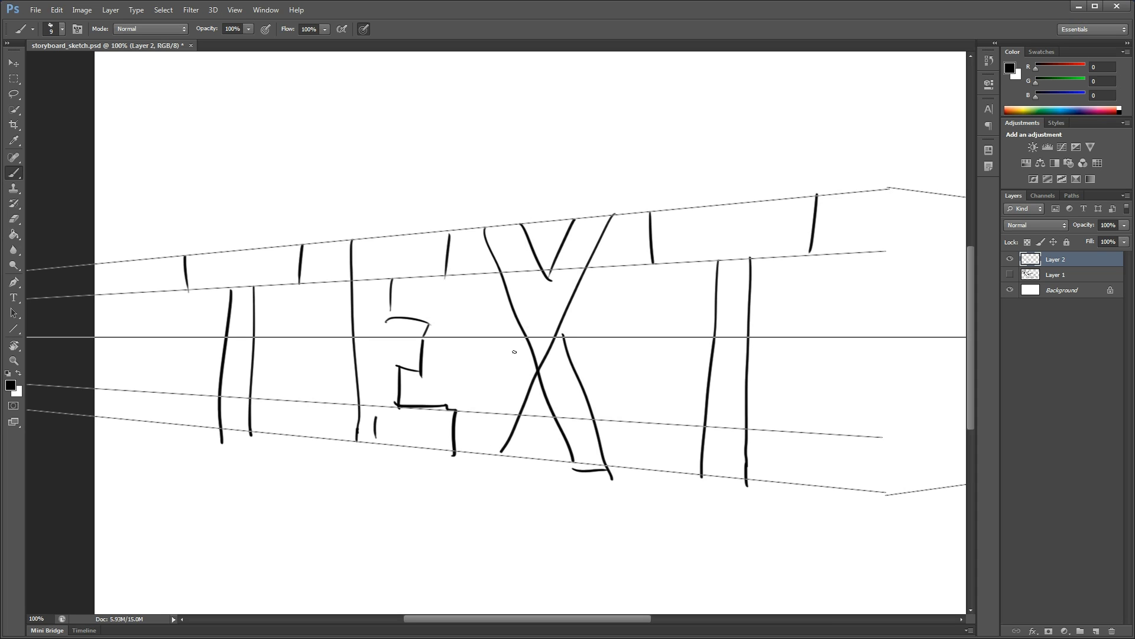
{"action": "left_click_drag", "start_coordinate": [526, 326], "coordinate": [464, 476]}
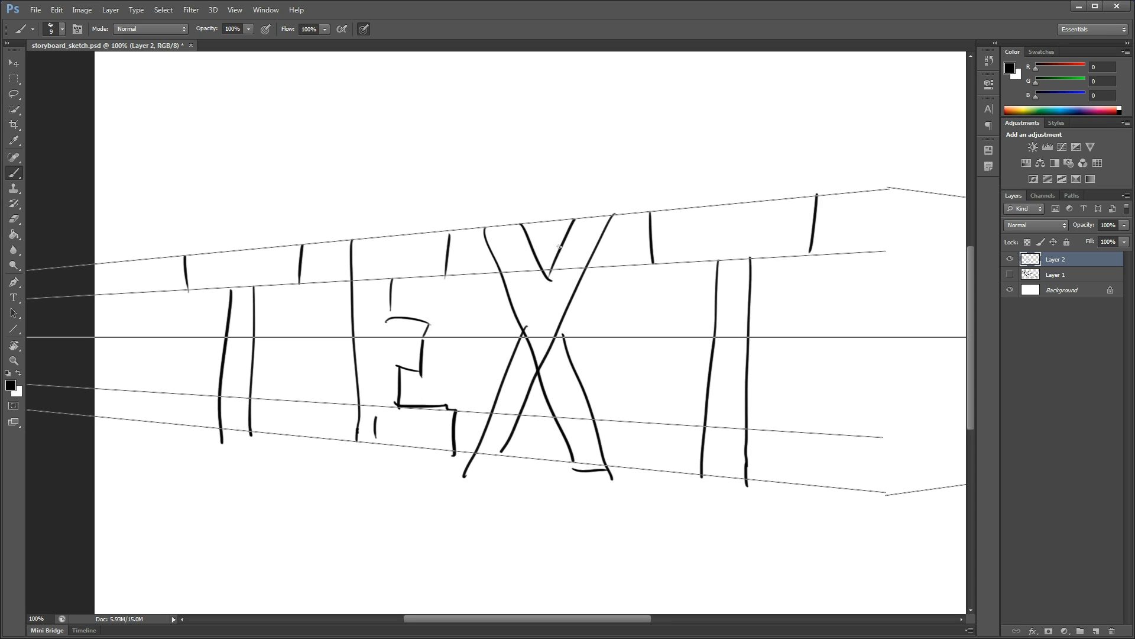
{"action": "left_click_drag", "start_coordinate": [473, 447], "coordinate": [510, 450]}
{"action": "left_click_drag", "start_coordinate": [473, 455], "coordinate": [508, 452]}
{"action": "left_click_drag", "start_coordinate": [550, 280], "coordinate": [577, 367]}
{"action": "left_click_drag", "start_coordinate": [554, 321], "coordinate": [568, 358]}
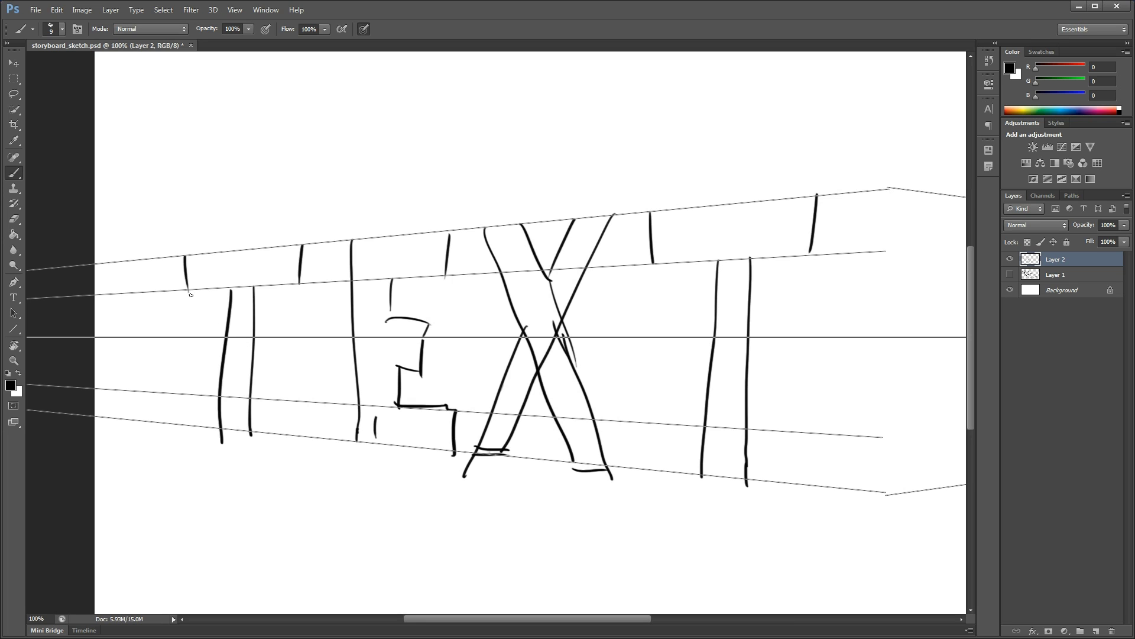
Erase the slanted stroke on the first T and redraw its top left edge cleanly.
{"action": "key", "text": "e"}
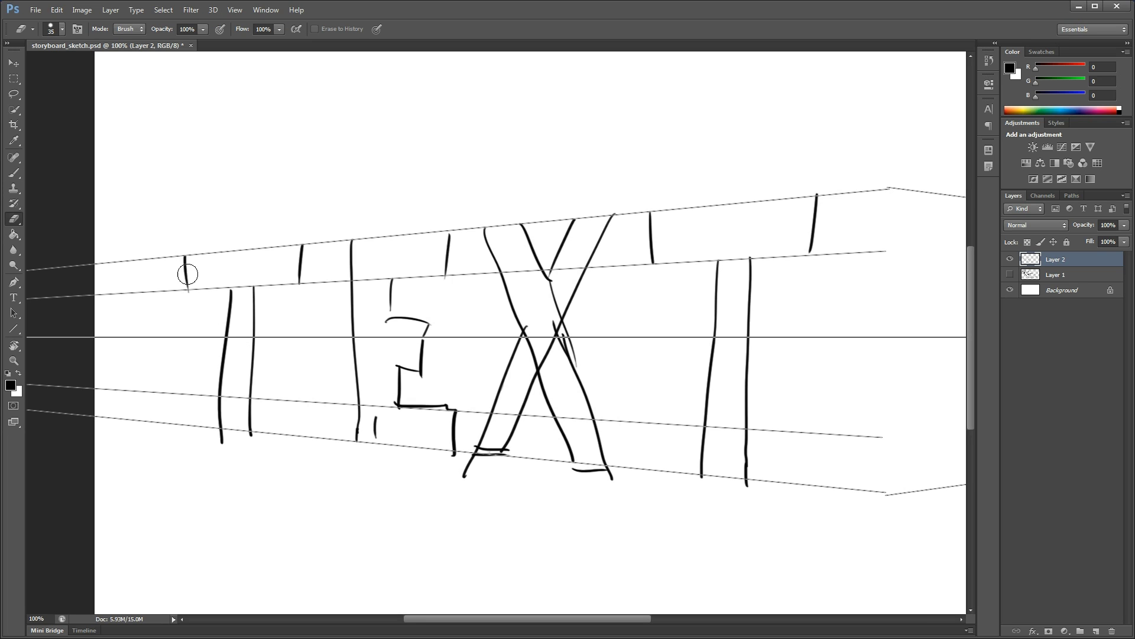
{"action": "key", "text": "b"}
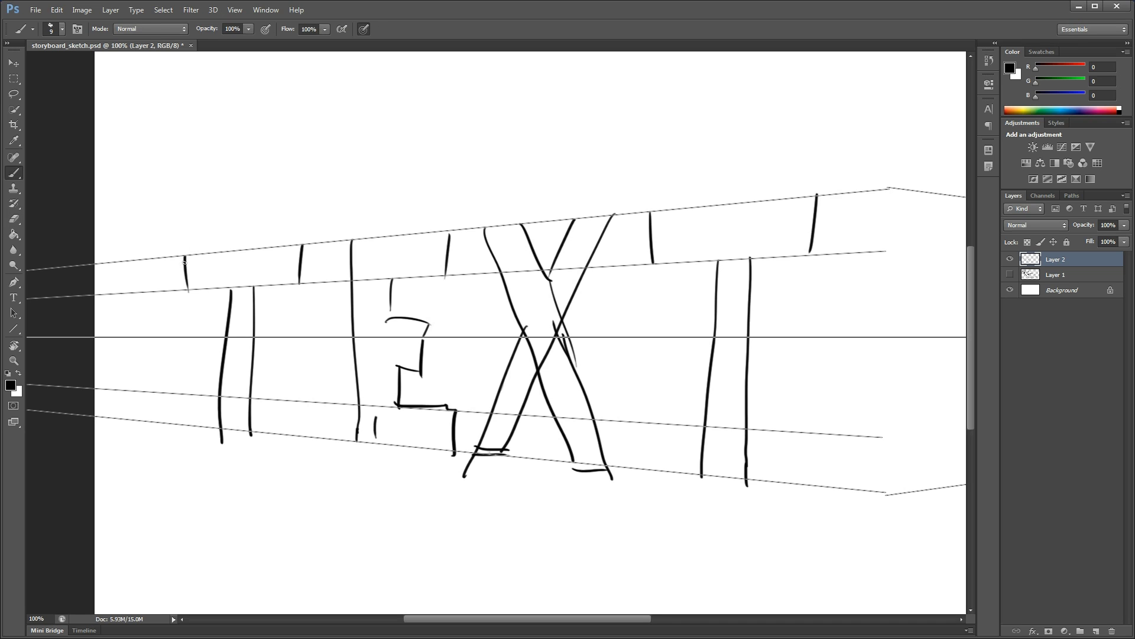
{"action": "key", "text": "e"}
{"action": "left_click_drag", "start_coordinate": [186, 289], "coordinate": [192, 253]}
{"action": "key", "text": "b"}
{"action": "key", "text": "ctrl+z"}
{"action": "mouse_move", "coordinate": [188, 257]}
{"action": "left_mouse_down"}
{"action": "mouse_move", "coordinate": [189, 296]}
{"action": "mouse_move", "coordinate": [189, 250]}
{"action": "left_mouse_up"}
{"action": "key", "text": "e"}
{"action": "left_click", "coordinate": [187, 246]}
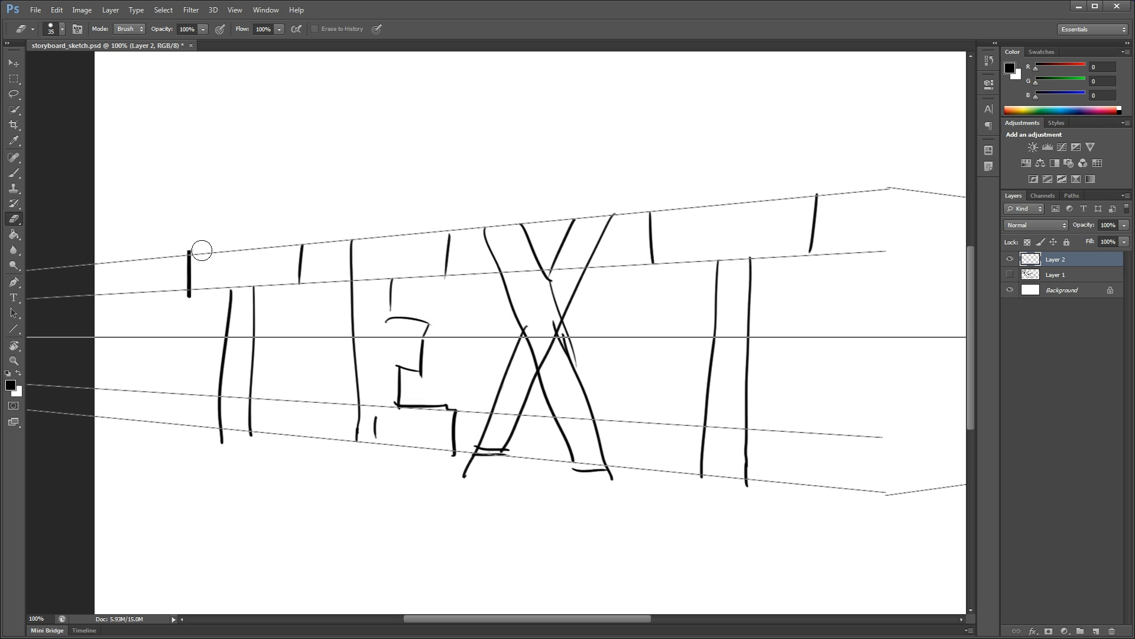
{"action": "left_click", "coordinate": [190, 297]}
Outline the T's top bar with straight top and bottom edges along the guides.
{"action": "key", "text": "b"}
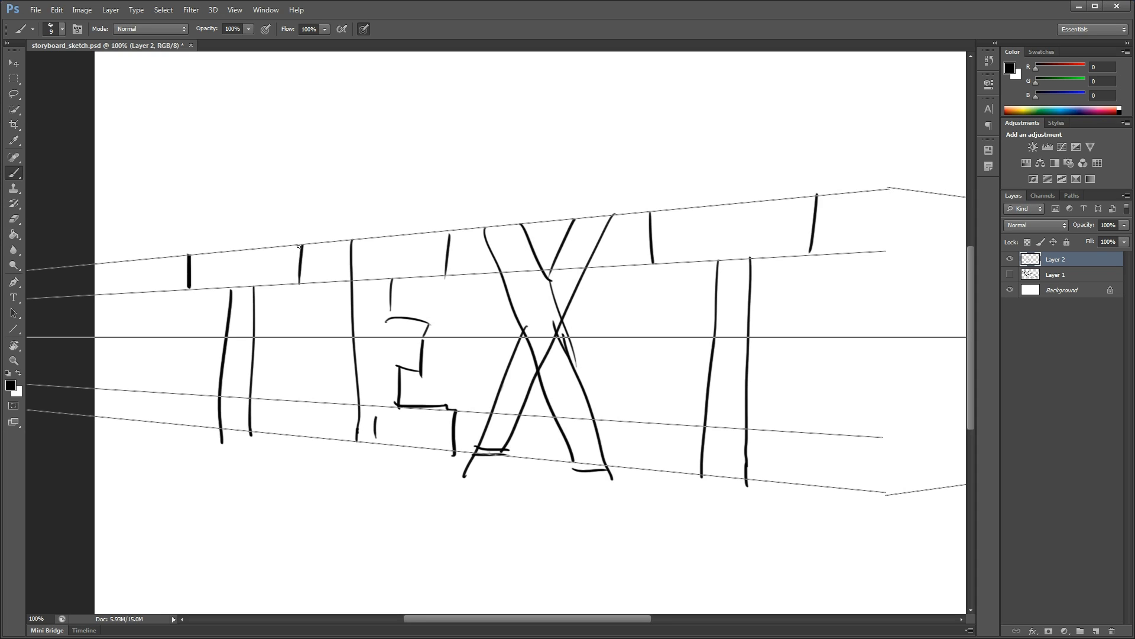
{"action": "left_click_drag", "start_coordinate": [299, 246], "coordinate": [301, 282]}
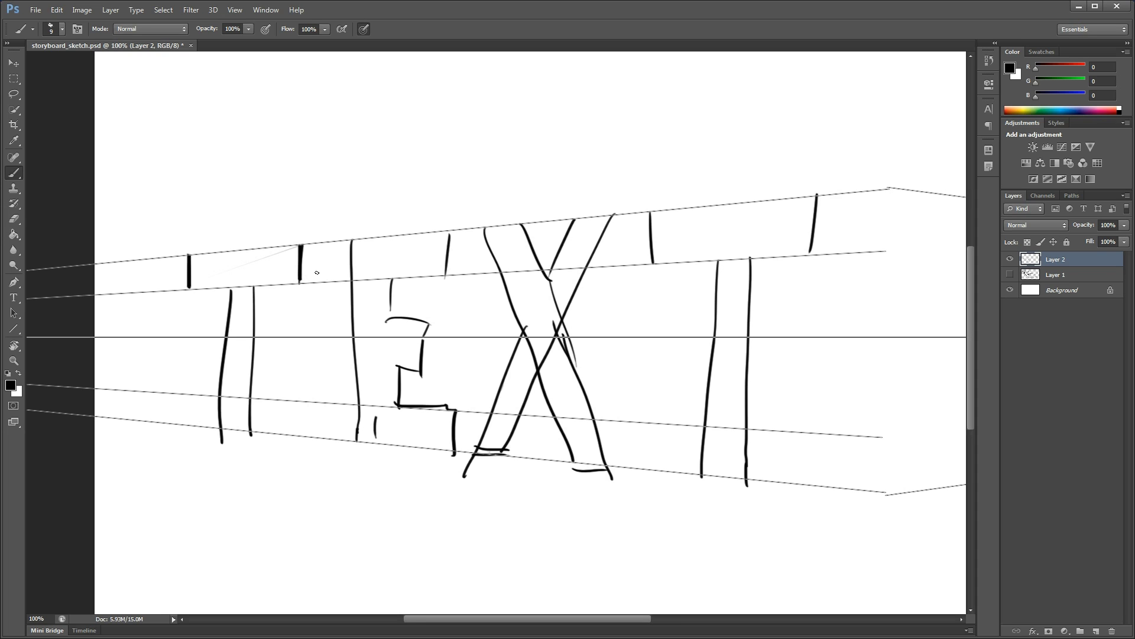
{"action": "left_click", "coordinate": [262, 288], "text": "shift"}
{"action": "left_click_drag", "start_coordinate": [190, 253], "coordinate": [303, 243]}
{"action": "mouse_move", "coordinate": [192, 289]}
{"action": "left_mouse_down"}
{"action": "mouse_move", "coordinate": [237, 286]}
{"action": "mouse_move", "coordinate": [231, 300]}
{"action": "mouse_move", "coordinate": [246, 278]}
{"action": "mouse_move", "coordinate": [249, 298]}
{"action": "left_mouse_up"}
{"action": "key", "text": "e"}
{"action": "key", "text": "b"}
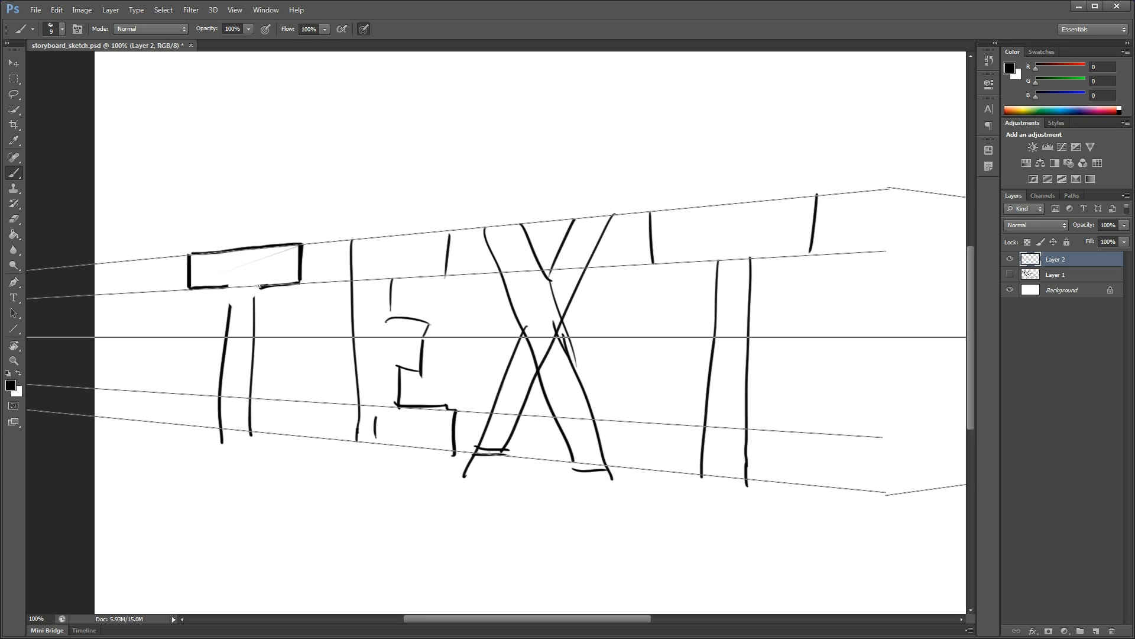
{"action": "left_click_drag", "start_coordinate": [212, 286], "coordinate": [299, 284]}
Erase the rough T stem and redraw its left and right edges down to the lower guide.
{"action": "key", "text": "e"}
{"action": "mouse_move", "coordinate": [226, 309]}
{"action": "left_mouse_down"}
{"action": "mouse_move", "coordinate": [220, 454]}
{"action": "mouse_move", "coordinate": [236, 422]}
{"action": "mouse_move", "coordinate": [242, 451]}
{"action": "mouse_move", "coordinate": [246, 322]}
{"action": "left_mouse_up"}
{"action": "key", "text": "b"}
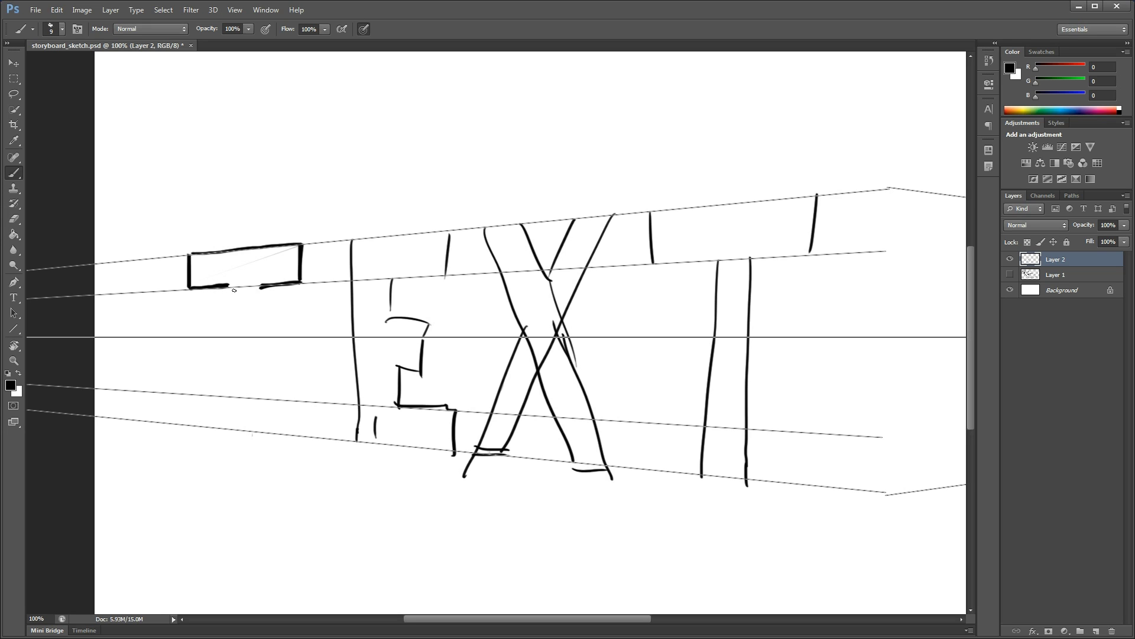
{"action": "left_click_drag", "start_coordinate": [226, 286], "coordinate": [231, 413]}
{"action": "key", "text": "ctrl+z"}
{"action": "left_click_drag", "start_coordinate": [228, 287], "coordinate": [229, 431]}
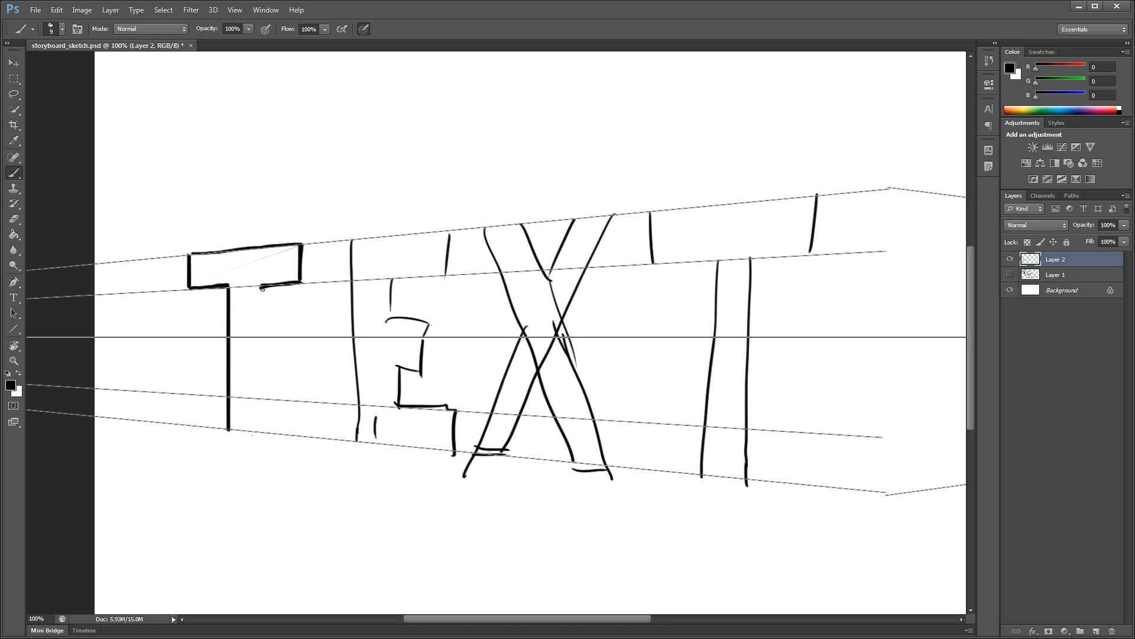
{"action": "left_click_drag", "start_coordinate": [261, 286], "coordinate": [257, 421]}
{"action": "key", "text": "ctrl+z"}
{"action": "mouse_move", "coordinate": [262, 287]}
{"action": "left_mouse_down"}
{"action": "mouse_move", "coordinate": [263, 431]}
{"action": "mouse_move", "coordinate": [250, 431]}
{"action": "mouse_move", "coordinate": [261, 432]}
{"action": "left_mouse_up"}
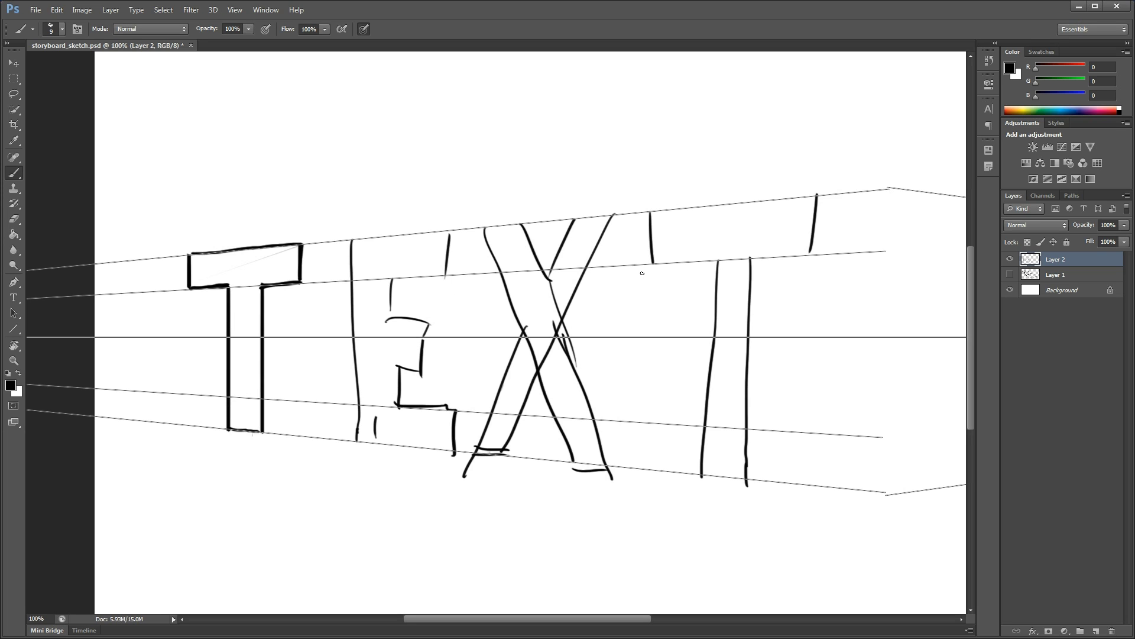
Draw the E's upper right edge and replace its rough left side with a straight one.
{"action": "key", "text": "e"}
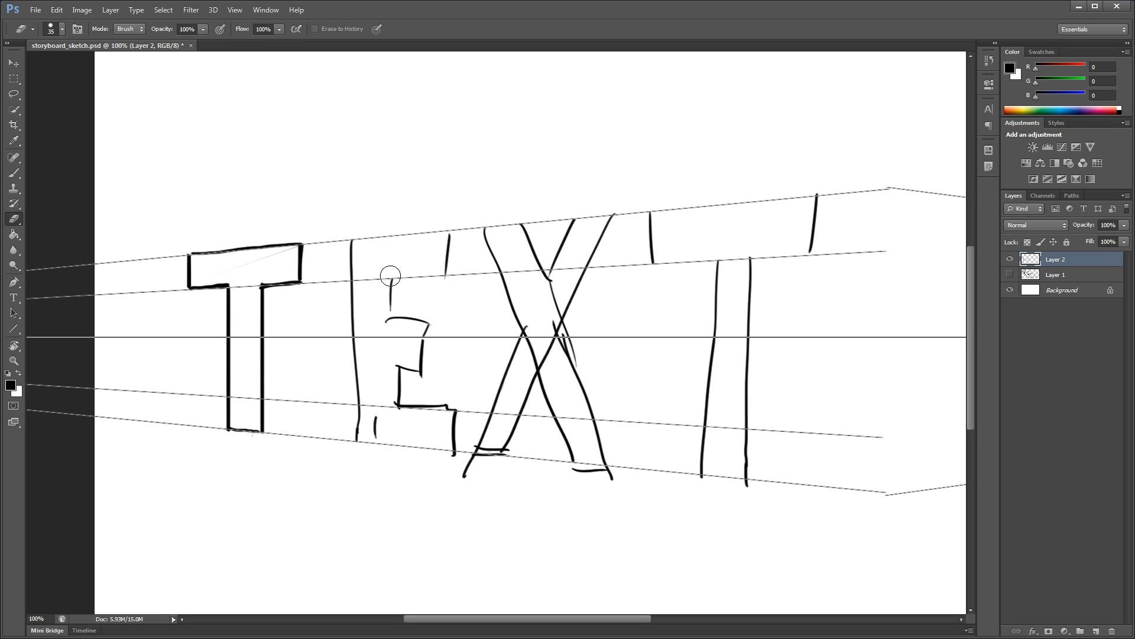
{"action": "key", "text": "b"}
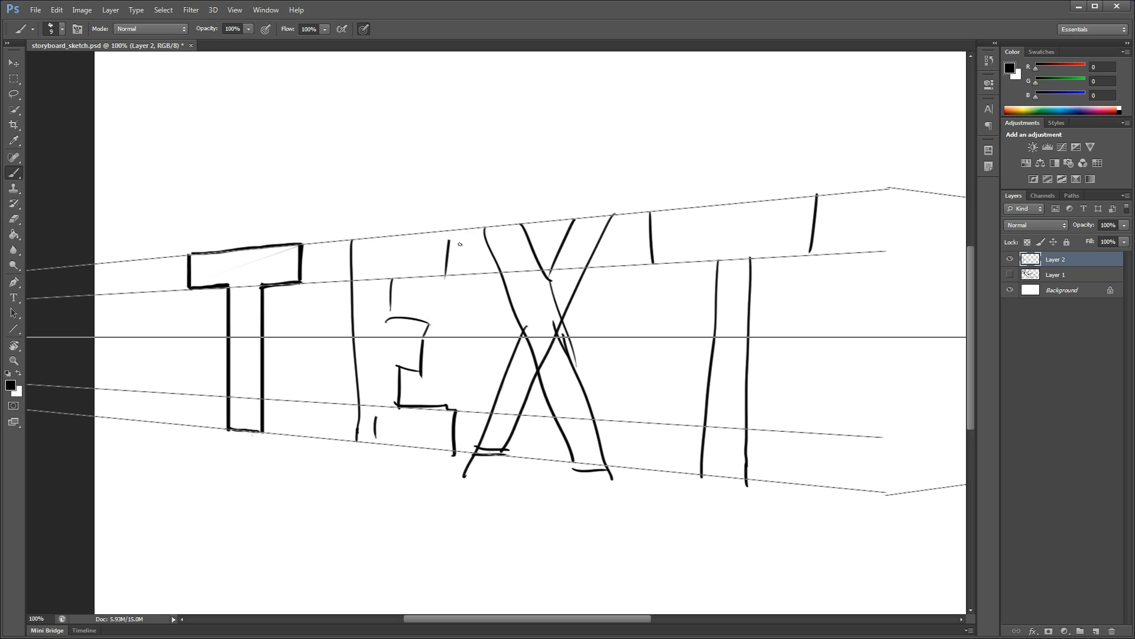
{"action": "mouse_move", "coordinate": [450, 233]}
{"action": "left_mouse_down"}
{"action": "mouse_move", "coordinate": [450, 271]}
{"action": "mouse_move", "coordinate": [390, 312]}
{"action": "left_mouse_up"}
{"action": "left_click", "coordinate": [390, 281], "text": "shift"}
{"action": "key", "text": "e"}
{"action": "left_click_drag", "start_coordinate": [350, 246], "coordinate": [349, 444]}
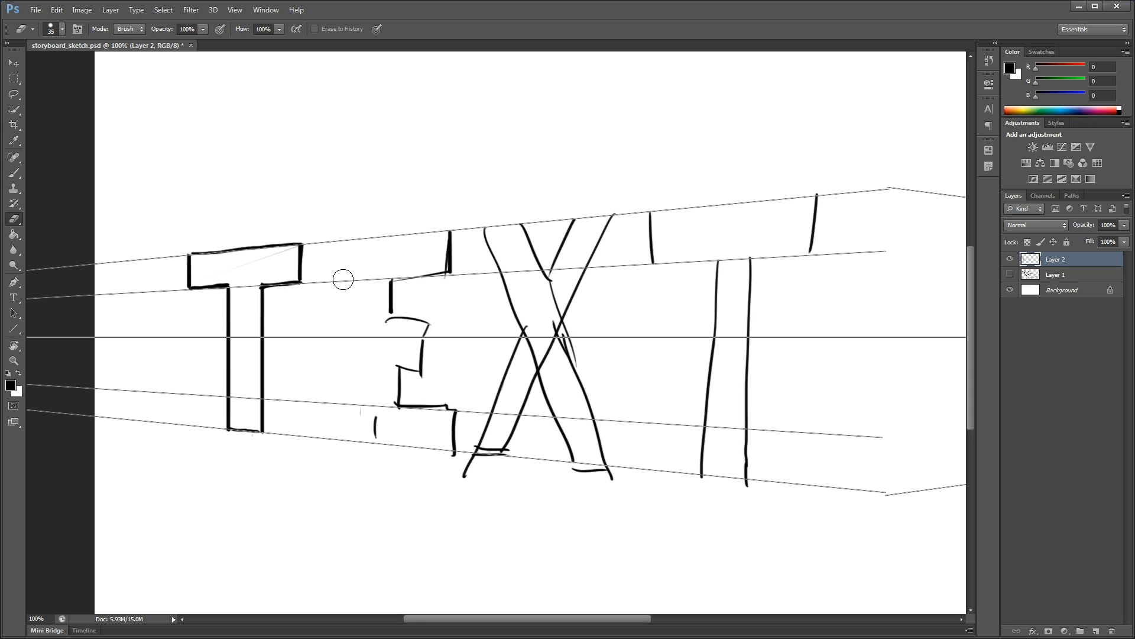
{"action": "key", "text": "b"}
{"action": "left_click_drag", "start_coordinate": [355, 239], "coordinate": [355, 440]}
Redraw the E's lower right and bottom edges, erasing its old lower and middle strokes.
{"action": "key", "text": "e"}
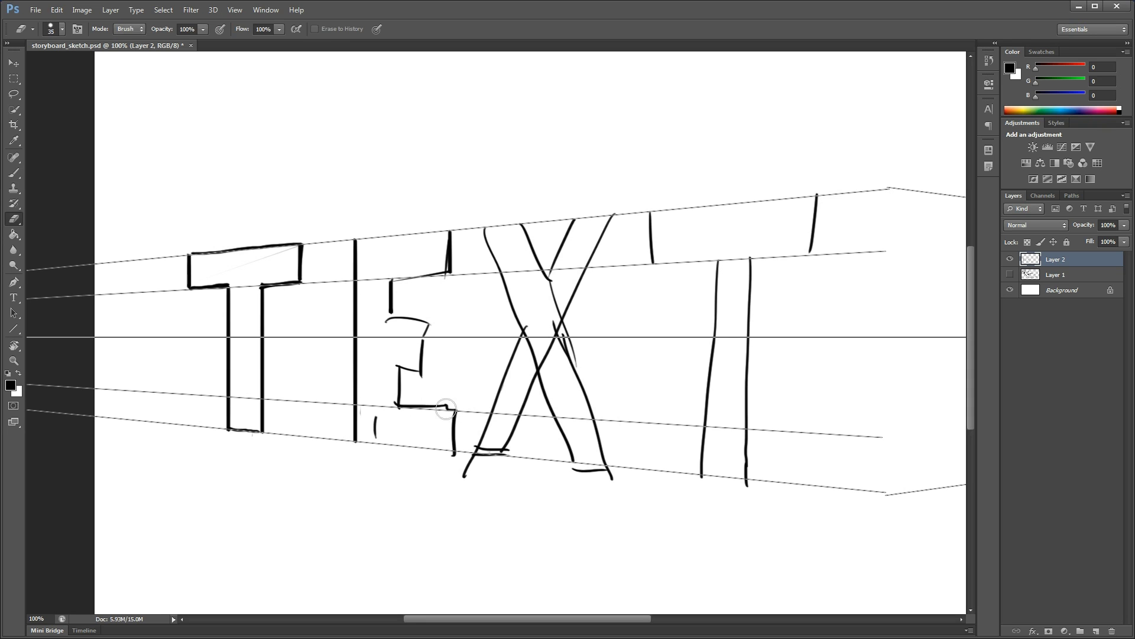
{"action": "mouse_move", "coordinate": [448, 408]}
{"action": "left_mouse_down"}
{"action": "mouse_move", "coordinate": [454, 449]}
{"action": "mouse_move", "coordinate": [451, 419]}
{"action": "left_mouse_up"}
{"action": "key", "text": "b"}
{"action": "left_click_drag", "start_coordinate": [449, 411], "coordinate": [448, 448]}
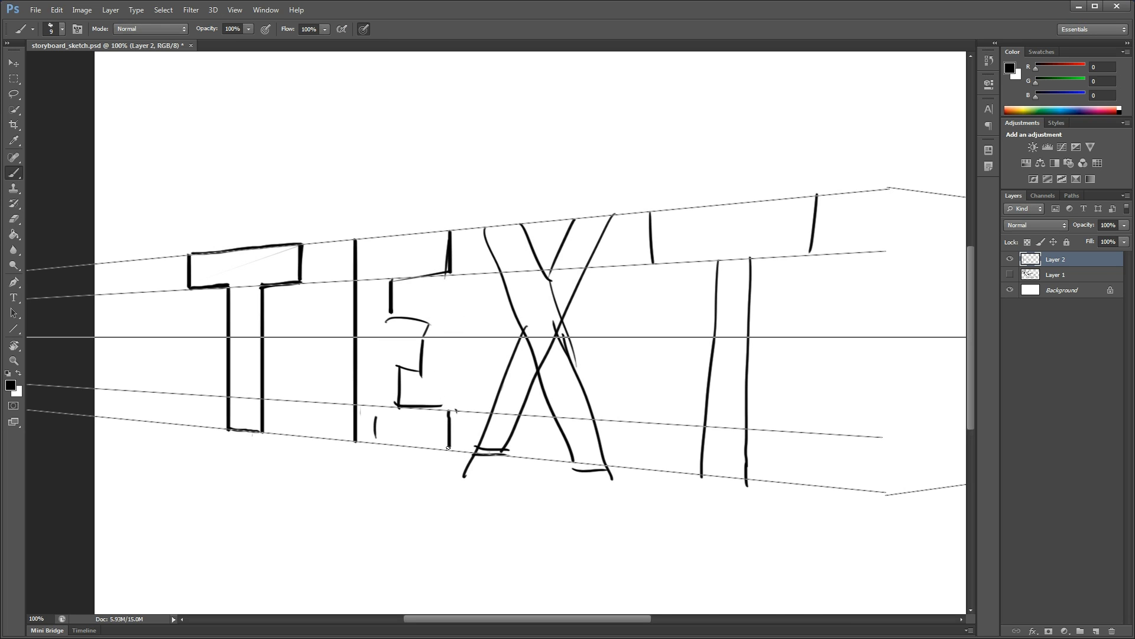
{"action": "key", "text": "e"}
{"action": "mouse_move", "coordinate": [442, 406]}
{"action": "left_mouse_down"}
{"action": "mouse_move", "coordinate": [383, 405]}
{"action": "mouse_move", "coordinate": [384, 445]}
{"action": "mouse_move", "coordinate": [452, 450]}
{"action": "left_mouse_up"}
{"action": "key", "text": "b"}
{"action": "left_click_drag", "start_coordinate": [406, 407], "coordinate": [452, 408]}
{"action": "key", "text": "e"}
{"action": "left_click", "coordinate": [391, 279]}
{"action": "left_click_drag", "start_coordinate": [391, 328], "coordinate": [388, 362]}
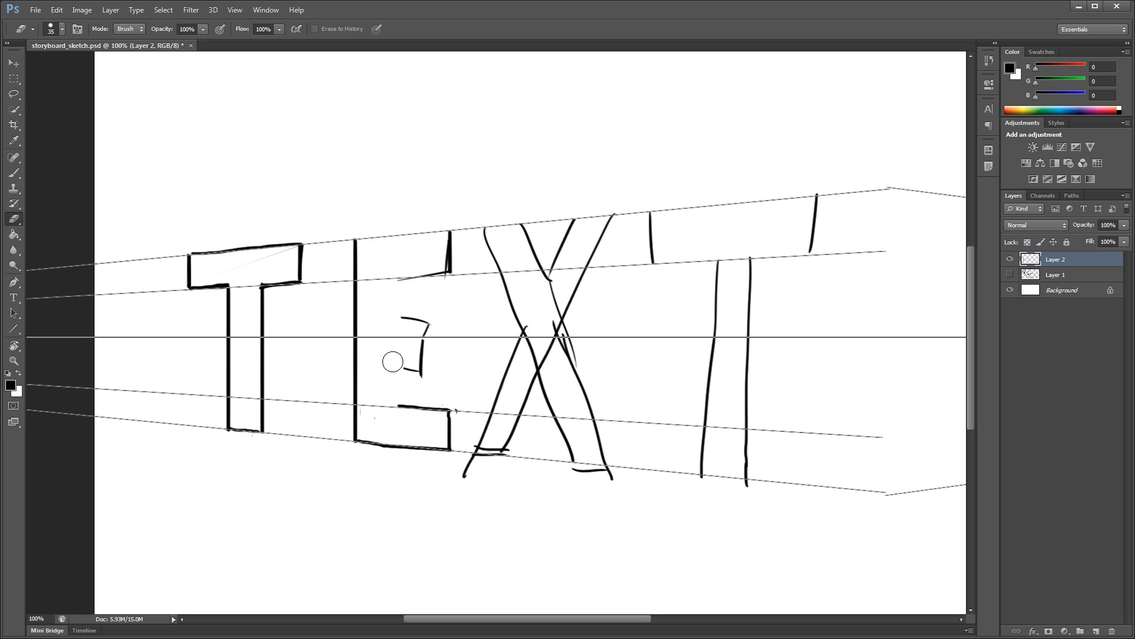
Draw the E's inner vertical edge and its top edge along the upper guide.
{"action": "key", "text": "b"}
{"action": "mouse_move", "coordinate": [395, 405]}
{"action": "left_mouse_down"}
{"action": "mouse_move", "coordinate": [395, 276]}
{"action": "mouse_move", "coordinate": [451, 274]}
{"action": "left_mouse_up"}
{"action": "key", "text": "e"}
{"action": "key", "text": "b"}
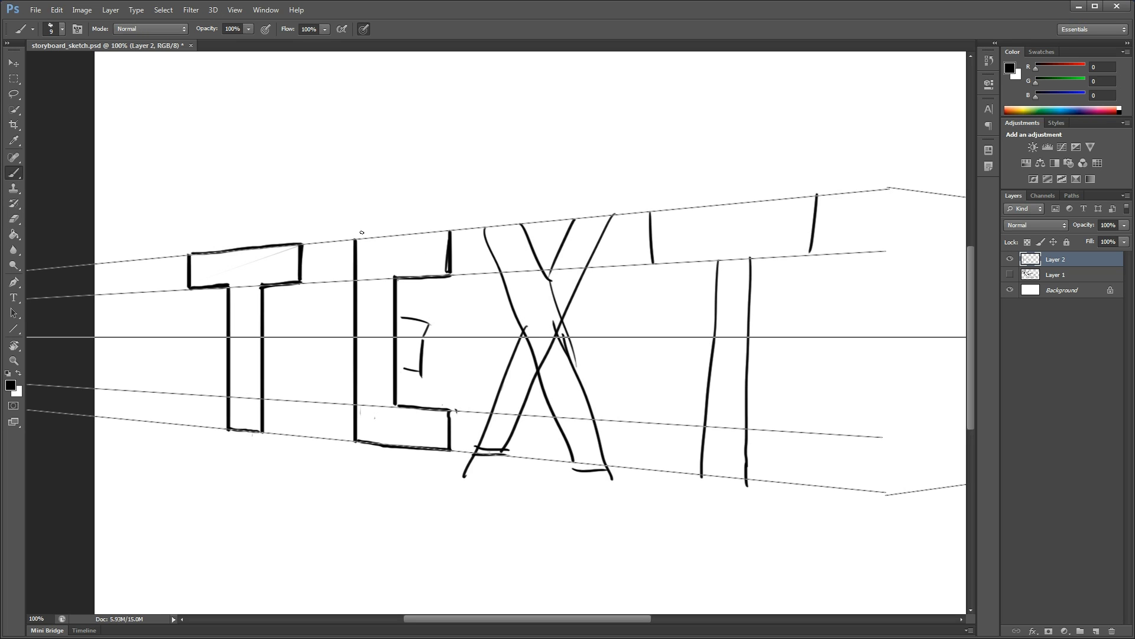
{"action": "left_click_drag", "start_coordinate": [356, 241], "coordinate": [452, 231]}
Erase the E's rough middle bar strokes and draw the top of a clean middle bar.
{"action": "key", "text": "e"}
{"action": "mouse_move", "coordinate": [408, 313]}
{"action": "left_mouse_down"}
{"action": "mouse_move", "coordinate": [427, 326]}
{"action": "mouse_move", "coordinate": [411, 366]}
{"action": "mouse_move", "coordinate": [427, 374]}
{"action": "mouse_move", "coordinate": [401, 346]}
{"action": "mouse_move", "coordinate": [401, 325]}
{"action": "mouse_move", "coordinate": [434, 321]}
{"action": "left_mouse_up"}
{"action": "key", "text": "b"}
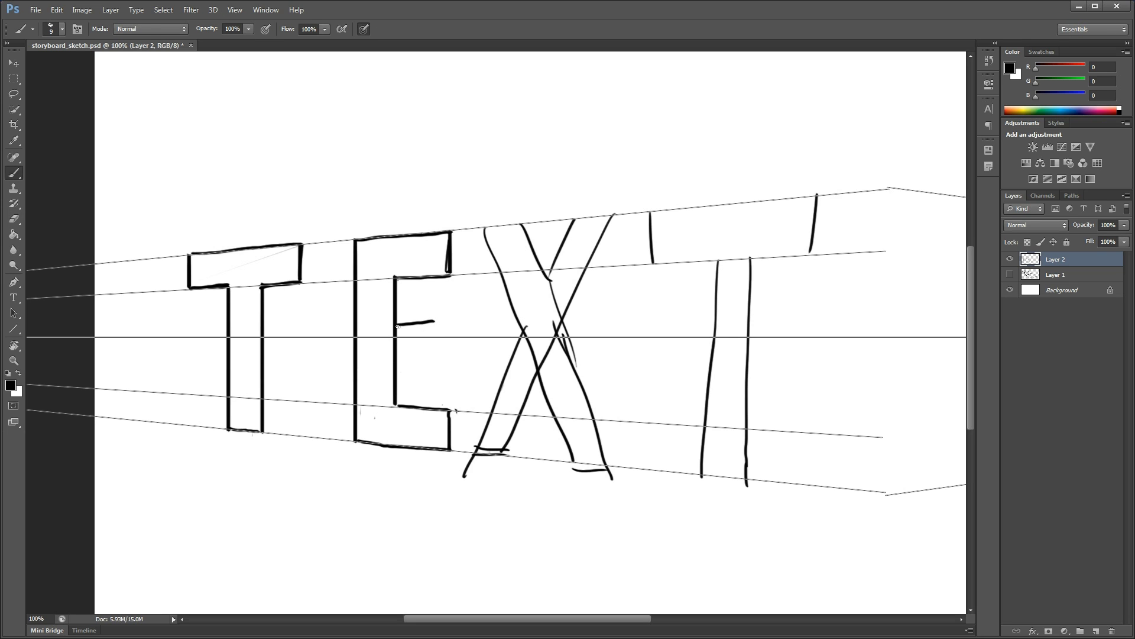
{"action": "key", "text": "s"}
{"action": "key", "text": "ctrl+z"}
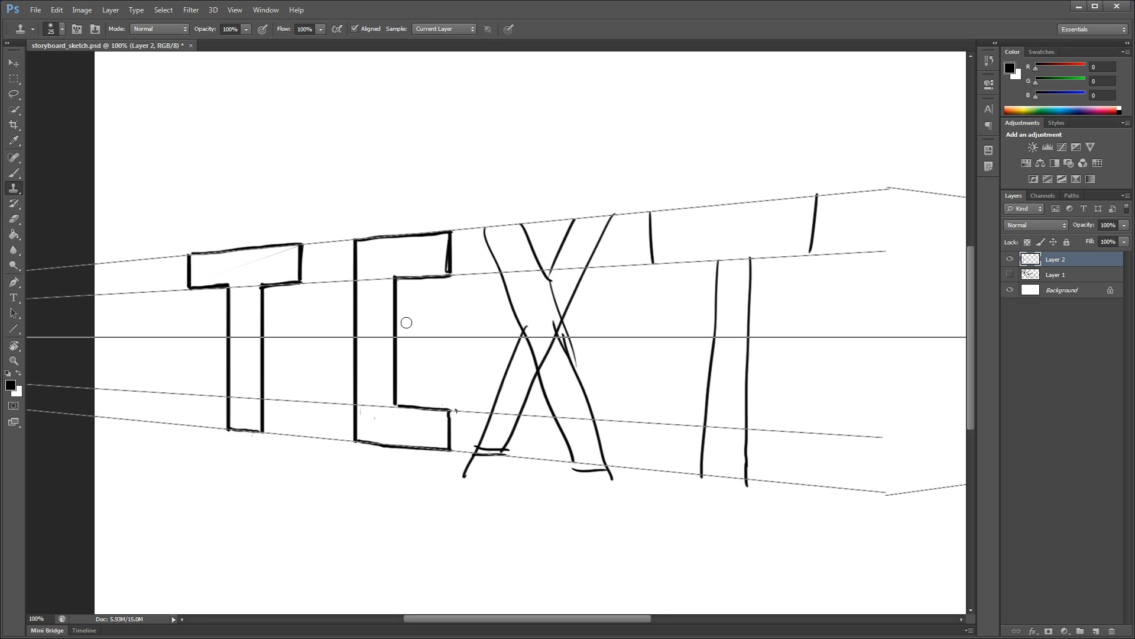
{"action": "left_click", "coordinate": [424, 327]}
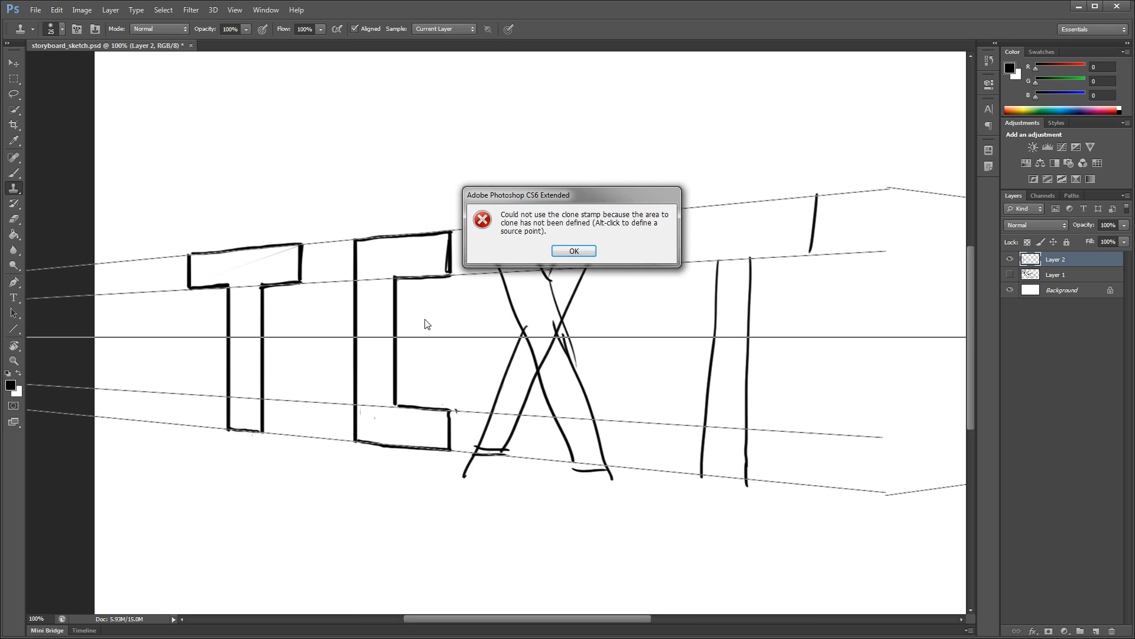
{"action": "left_click", "coordinate": [571, 250]}
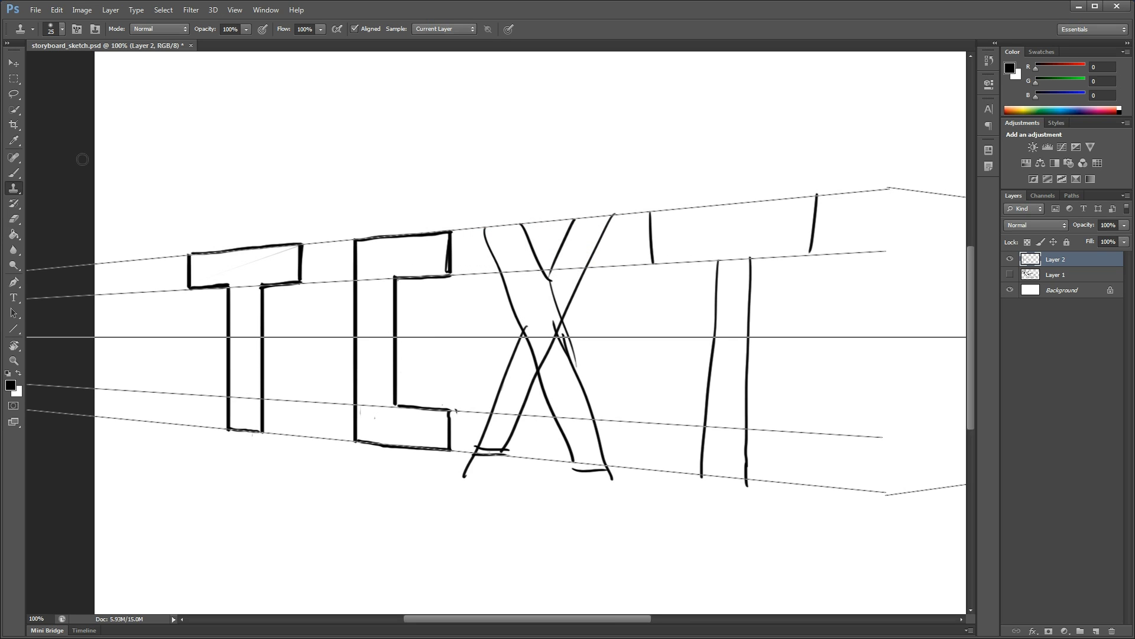
{"action": "key", "text": "b"}
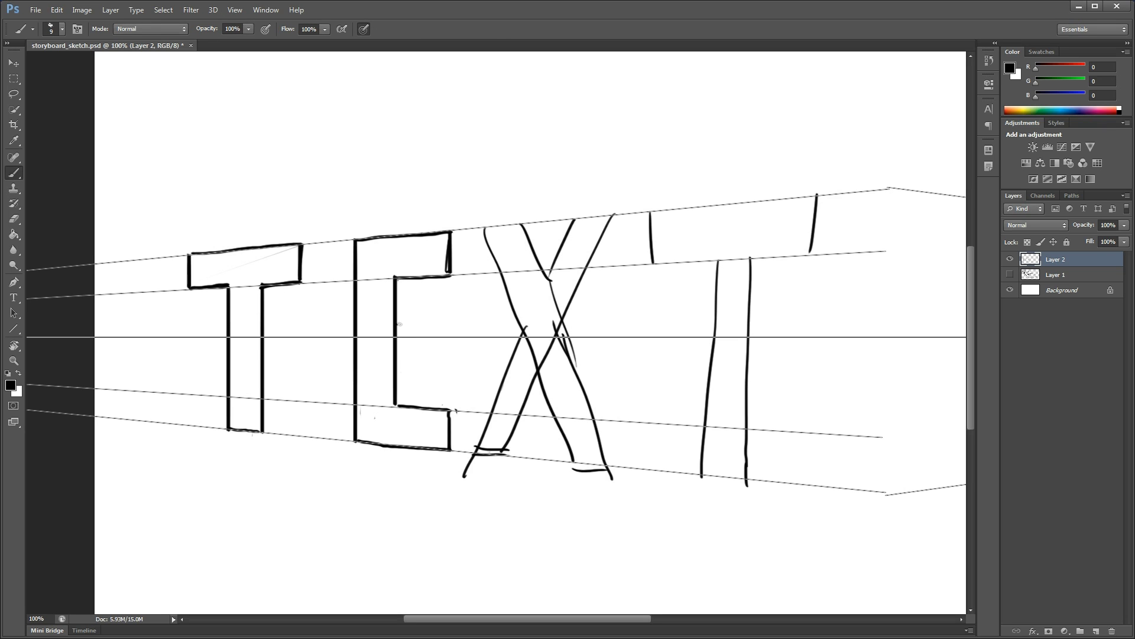
{"action": "mouse_move", "coordinate": [400, 324]}
{"action": "left_mouse_down"}
{"action": "mouse_move", "coordinate": [423, 324]}
{"action": "mouse_move", "coordinate": [425, 359]}
{"action": "mouse_move", "coordinate": [395, 356]}
{"action": "mouse_move", "coordinate": [389, 335]}
{"action": "mouse_move", "coordinate": [394, 362]}
{"action": "left_mouse_up"}
{"action": "key", "text": "e"}
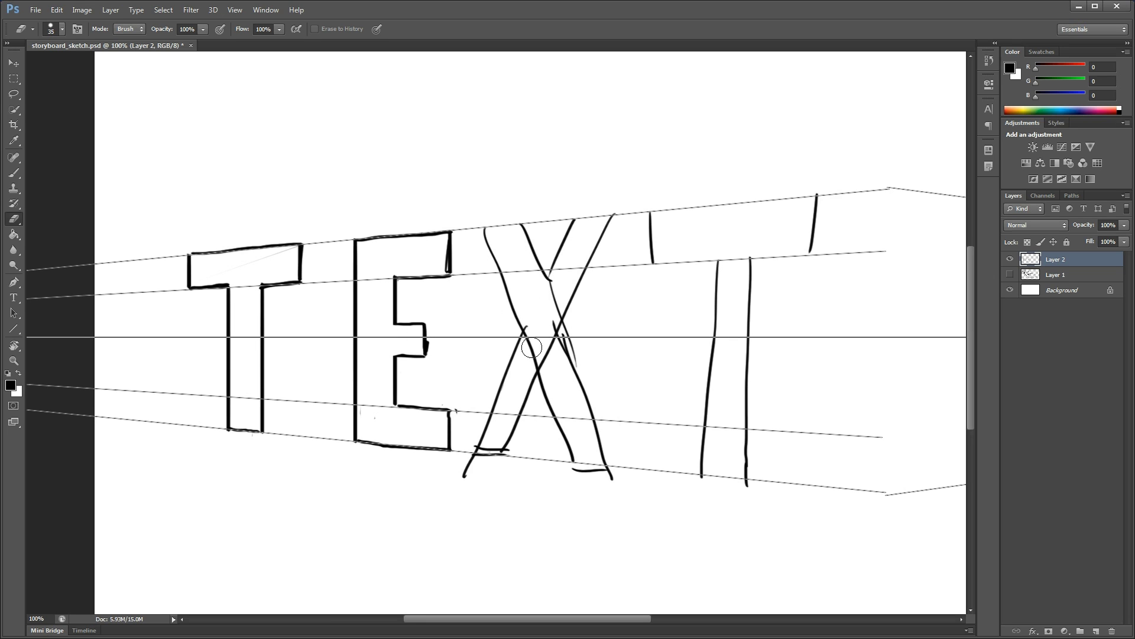
Erase the rough lower ends and bottom serif of the X's crossed strokes.
{"action": "mouse_move", "coordinate": [464, 467]}
{"action": "left_mouse_down"}
{"action": "mouse_move", "coordinate": [477, 451]}
{"action": "mouse_move", "coordinate": [487, 460]}
{"action": "left_mouse_up"}
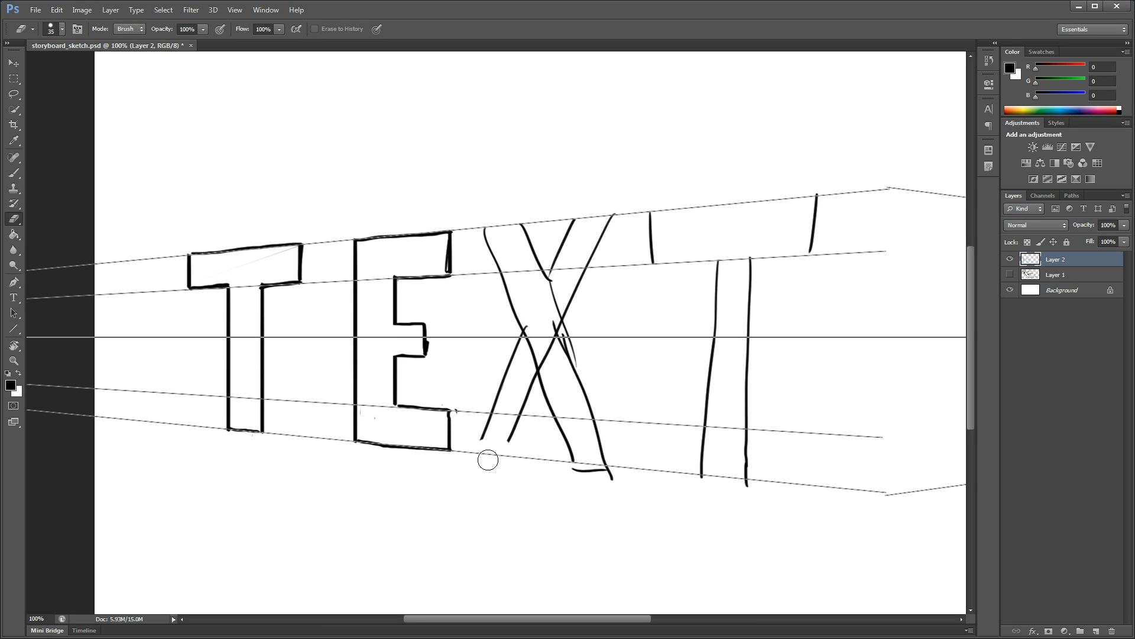
{"action": "left_click_drag", "start_coordinate": [576, 471], "coordinate": [609, 464]}
{"action": "key", "text": "b"}
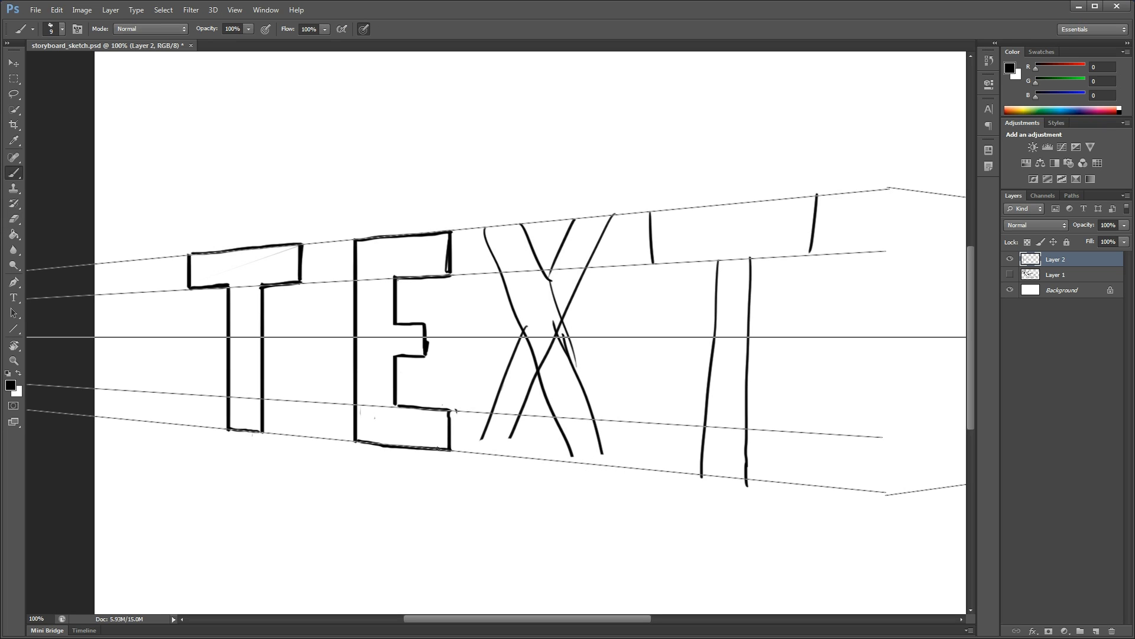
{"action": "left_click_drag", "start_coordinate": [475, 453], "coordinate": [611, 467]}
{"action": "key", "text": "ctrl+z"}
{"action": "key", "text": "e"}
{"action": "key", "text": "b"}
Redraw the X's upper-left arm, closing it toward the centre.
{"action": "left_click_drag", "start_coordinate": [485, 226], "coordinate": [612, 216]}
{"action": "key", "text": "e"}
{"action": "mouse_move", "coordinate": [481, 254]}
{"action": "left_mouse_down"}
{"action": "mouse_move", "coordinate": [487, 243]}
{"action": "mouse_move", "coordinate": [497, 258]}
{"action": "mouse_move", "coordinate": [502, 303]}
{"action": "mouse_move", "coordinate": [522, 286]}
{"action": "mouse_move", "coordinate": [524, 231]}
{"action": "mouse_move", "coordinate": [534, 239]}
{"action": "mouse_move", "coordinate": [547, 359]}
{"action": "mouse_move", "coordinate": [558, 283]}
{"action": "mouse_move", "coordinate": [535, 331]}
{"action": "mouse_move", "coordinate": [525, 281]}
{"action": "mouse_move", "coordinate": [553, 263]}
{"action": "mouse_move", "coordinate": [571, 215]}
{"action": "mouse_move", "coordinate": [545, 277]}
{"action": "left_mouse_up"}
{"action": "key", "text": "b"}
{"action": "key", "text": "ctrl+z"}
{"action": "left_click_drag", "start_coordinate": [522, 222], "coordinate": [548, 276]}
Replace the rough lower strokes with clean lower-right and outer lower-left X legs.
{"action": "key", "text": "e"}
{"action": "left_click_drag", "start_coordinate": [564, 335], "coordinate": [603, 454]}
{"action": "key", "text": "b"}
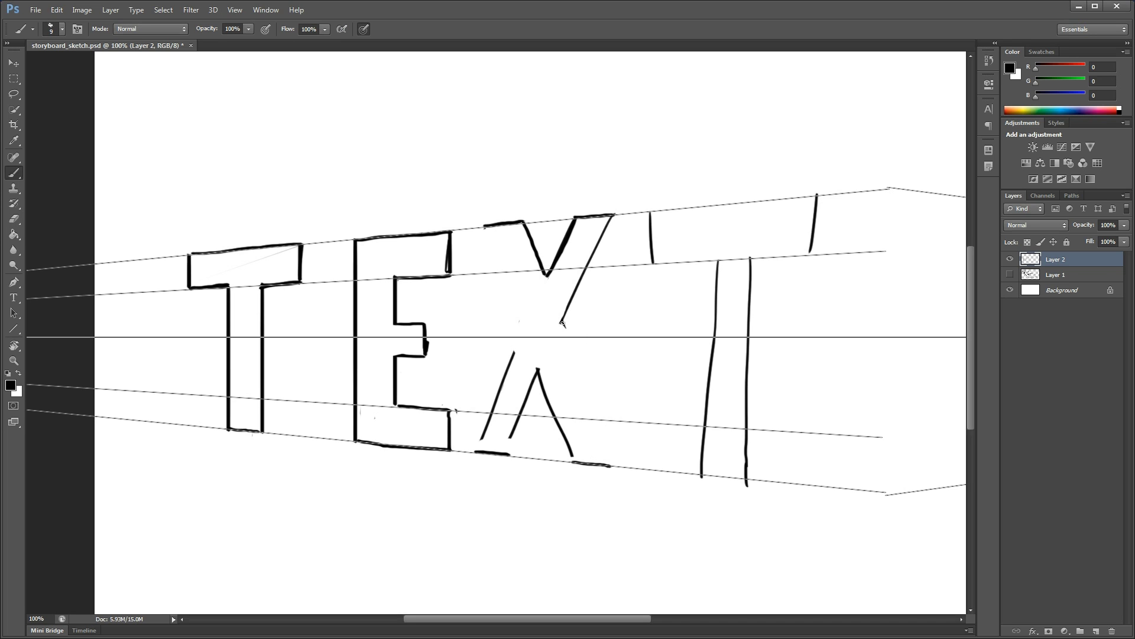
{"action": "left_click_drag", "start_coordinate": [562, 322], "coordinate": [609, 465]}
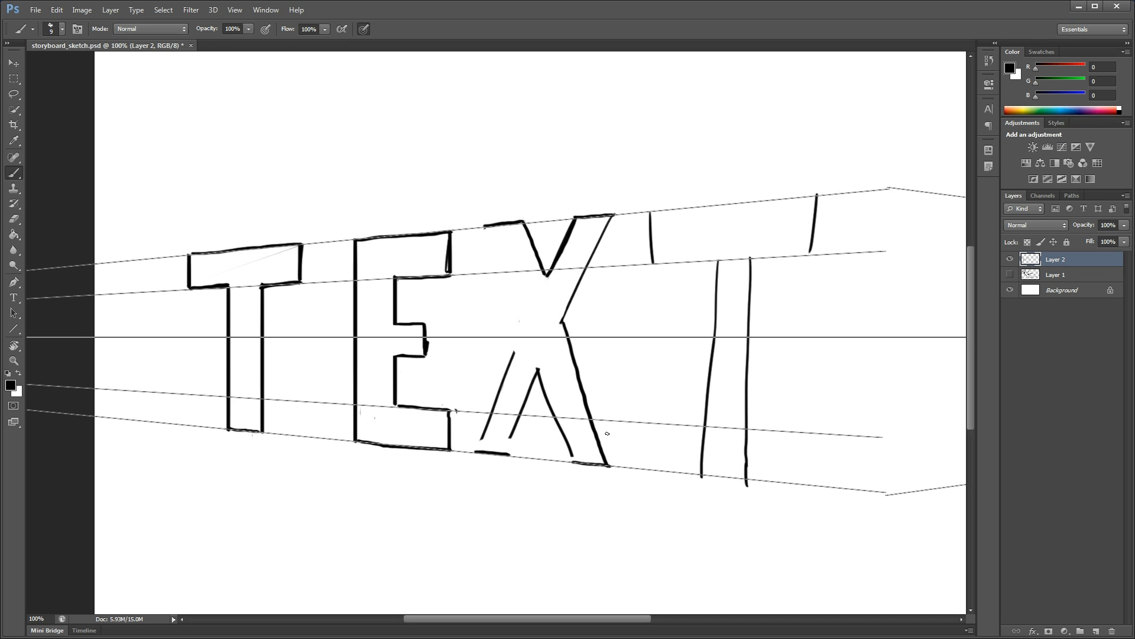
{"action": "key", "text": "e"}
{"action": "mouse_move", "coordinate": [516, 350]}
{"action": "left_mouse_down"}
{"action": "mouse_move", "coordinate": [481, 431]}
{"action": "mouse_move", "coordinate": [518, 381]}
{"action": "left_mouse_up"}
{"action": "key", "text": "b"}
{"action": "key", "text": "ctrl+z"}
{"action": "left_click_drag", "start_coordinate": [521, 338], "coordinate": [475, 451]}
{"action": "key", "text": "e"}
{"action": "left_click_drag", "start_coordinate": [539, 368], "coordinate": [518, 426]}
{"action": "key", "text": "b"}
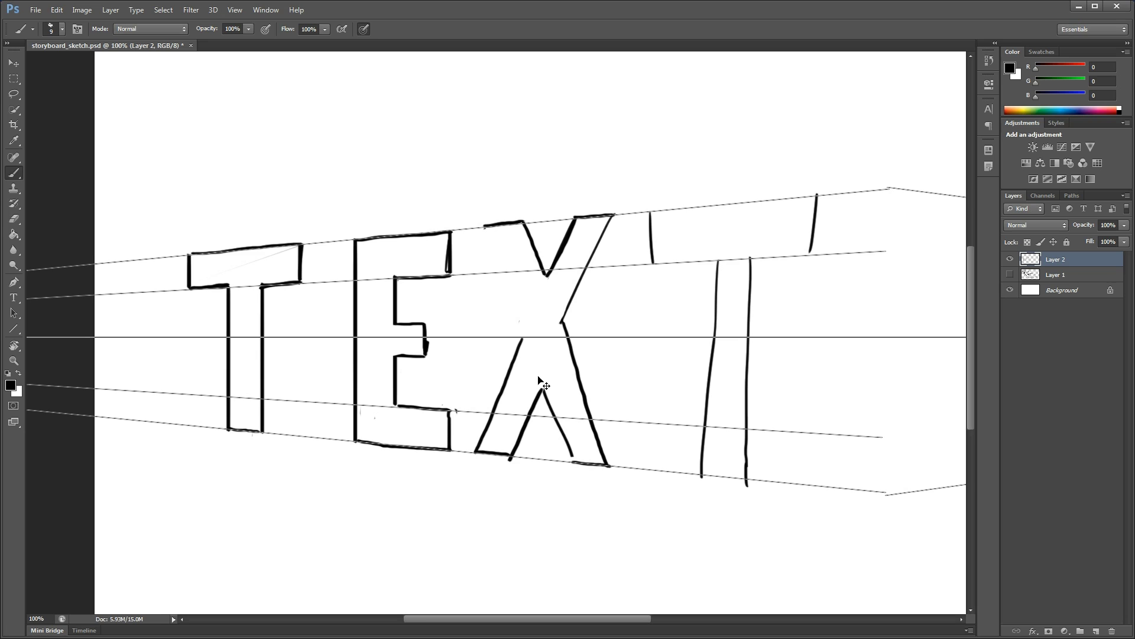
Draw the X's inner leg edges, outer upper-left edge and stronger upper-right arm.
{"action": "key", "text": "ctrl+h"}
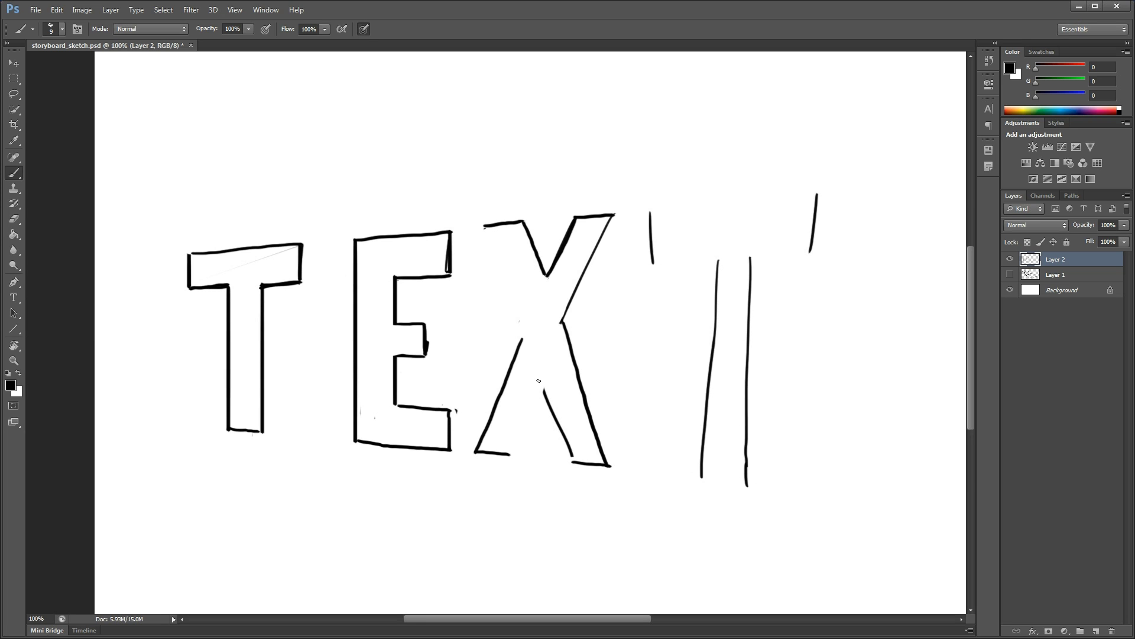
{"action": "key", "text": "ctrl+h"}
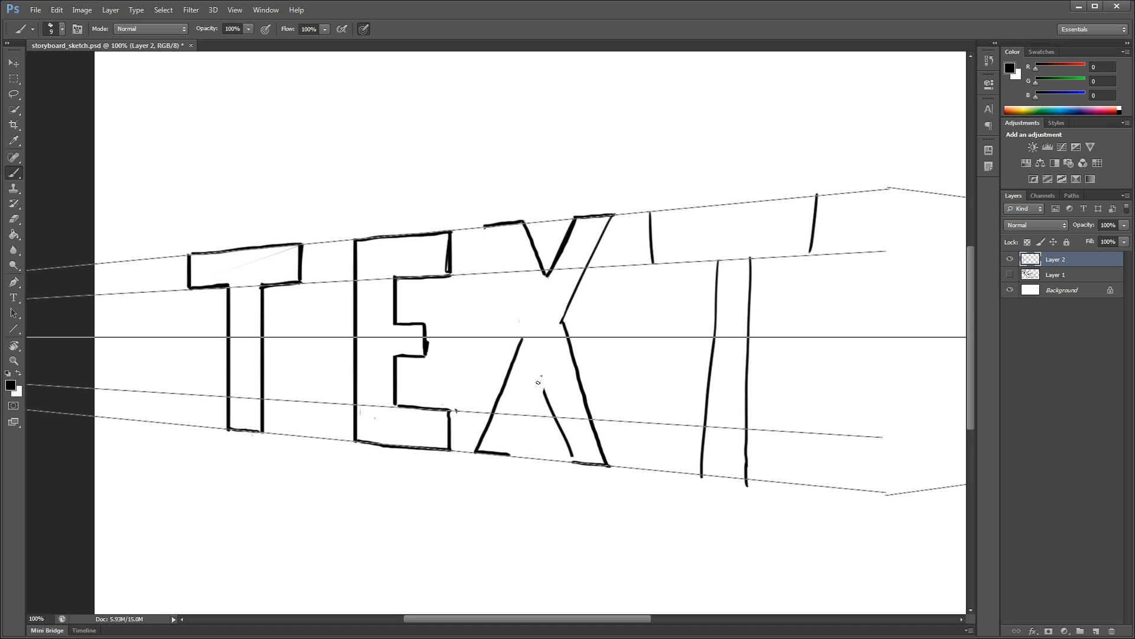
{"action": "left_click_drag", "start_coordinate": [538, 382], "coordinate": [510, 446]}
{"action": "left_click_drag", "start_coordinate": [541, 378], "coordinate": [553, 422]}
{"action": "left_click_drag", "start_coordinate": [482, 226], "coordinate": [524, 350]}
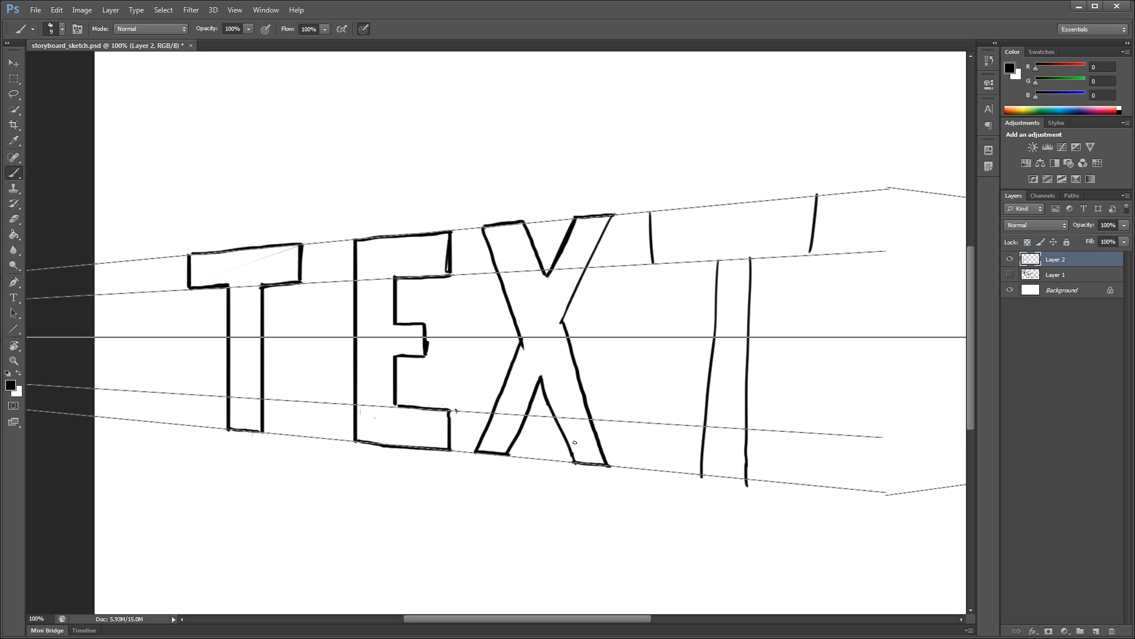
{"action": "left_click_drag", "start_coordinate": [556, 420], "coordinate": [571, 465]}
{"action": "left_click_drag", "start_coordinate": [605, 228], "coordinate": [560, 324]}
Straighten the last T's short stroke and erase the thin stray stroke at the far right.
{"action": "key", "text": "e"}
{"action": "mouse_move", "coordinate": [654, 223]}
{"action": "left_mouse_down"}
{"action": "mouse_move", "coordinate": [663, 218]}
{"action": "mouse_move", "coordinate": [652, 260]}
{"action": "left_mouse_up"}
{"action": "key", "text": "b"}
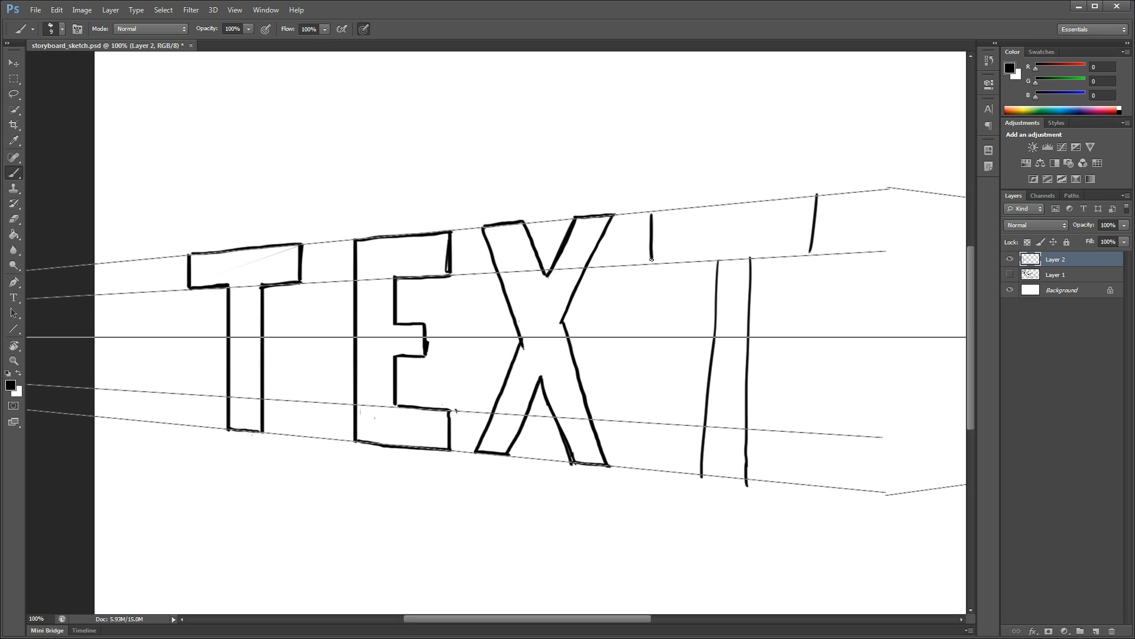
{"action": "key", "text": "ctrl+z"}
{"action": "left_click_drag", "start_coordinate": [652, 211], "coordinate": [652, 258]}
{"action": "key", "text": "e"}
{"action": "left_click_drag", "start_coordinate": [816, 197], "coordinate": [811, 264]}
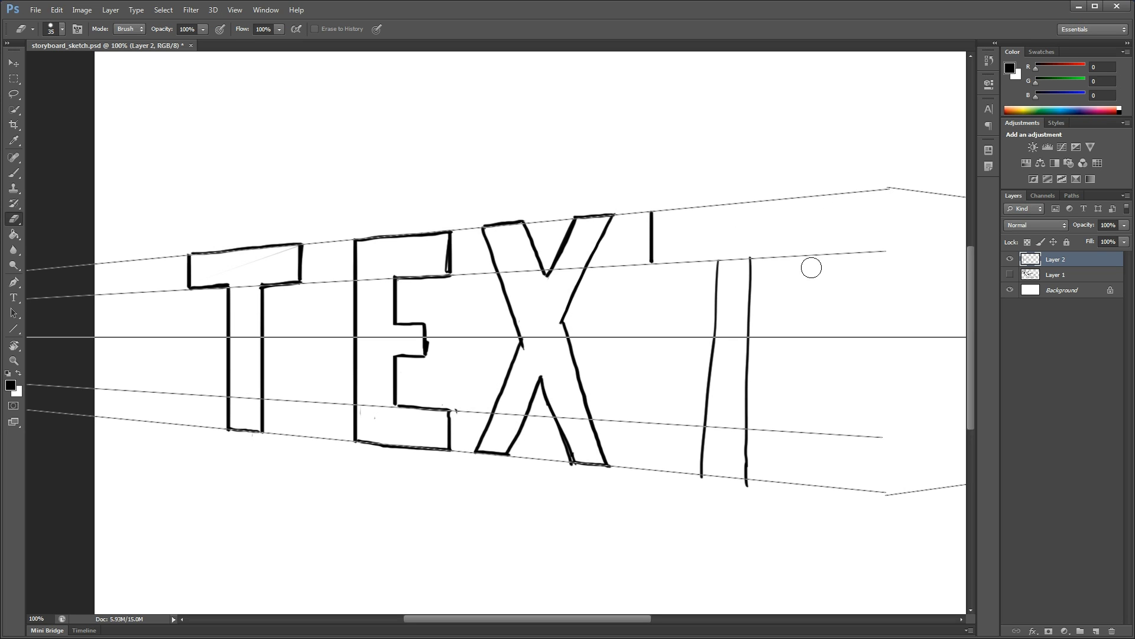
Redraw the last T bar's right edge and erase its rough left stem line.
{"action": "left_click_drag", "start_coordinate": [820, 198], "coordinate": [817, 253]}
{"action": "key", "text": "e"}
{"action": "mouse_move", "coordinate": [707, 258]}
{"action": "left_mouse_down"}
{"action": "mouse_move", "coordinate": [695, 471]}
{"action": "mouse_move", "coordinate": [721, 318]}
{"action": "mouse_move", "coordinate": [706, 476]}
{"action": "mouse_move", "coordinate": [748, 476]}
{"action": "mouse_move", "coordinate": [751, 490]}
{"action": "mouse_move", "coordinate": [760, 298]}
{"action": "mouse_move", "coordinate": [748, 325]}
{"action": "mouse_move", "coordinate": [727, 316]}
{"action": "mouse_move", "coordinate": [751, 278]}
{"action": "mouse_move", "coordinate": [739, 311]}
{"action": "mouse_move", "coordinate": [735, 283]}
{"action": "mouse_move", "coordinate": [719, 305]}
{"action": "mouse_move", "coordinate": [755, 383]}
{"action": "mouse_move", "coordinate": [752, 474]}
{"action": "left_mouse_up"}
{"action": "key", "text": "b"}
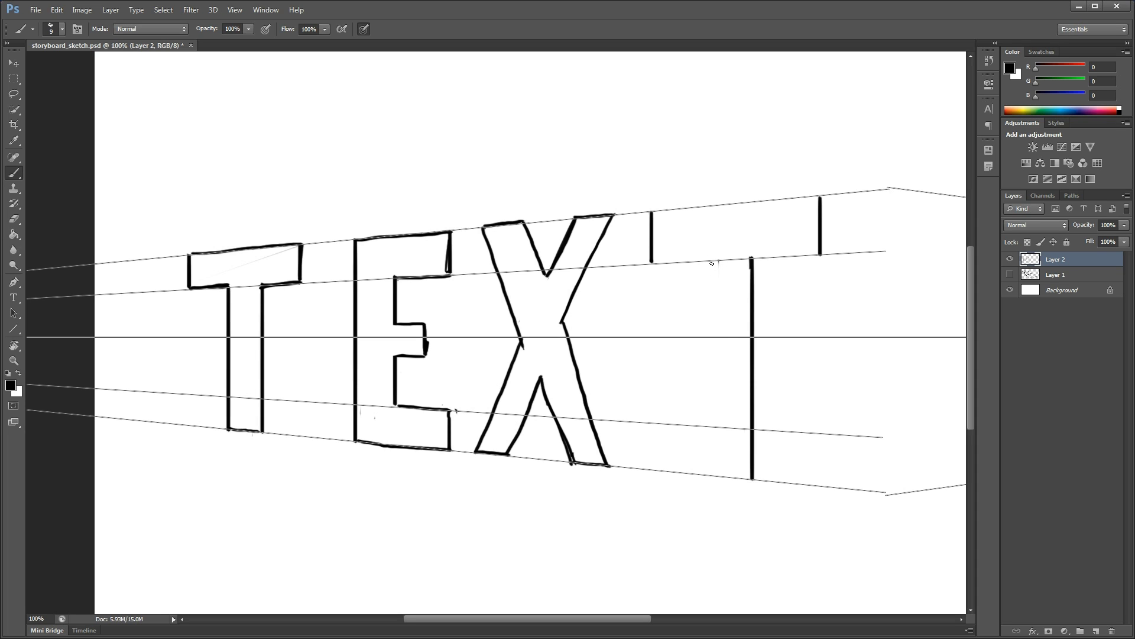
Draw the last T's stem left edge, bar underside and top edge along the guide.
{"action": "left_click", "coordinate": [712, 263], "text": "shift"}
{"action": "left_click_drag", "start_coordinate": [712, 263], "coordinate": [711, 369]}
{"action": "key", "text": "ctrl+z"}
{"action": "left_click_drag", "start_coordinate": [717, 259], "coordinate": [717, 422]}
{"action": "key", "text": "ctrl+z"}
{"action": "left_click_drag", "start_coordinate": [712, 261], "coordinate": [713, 474]}
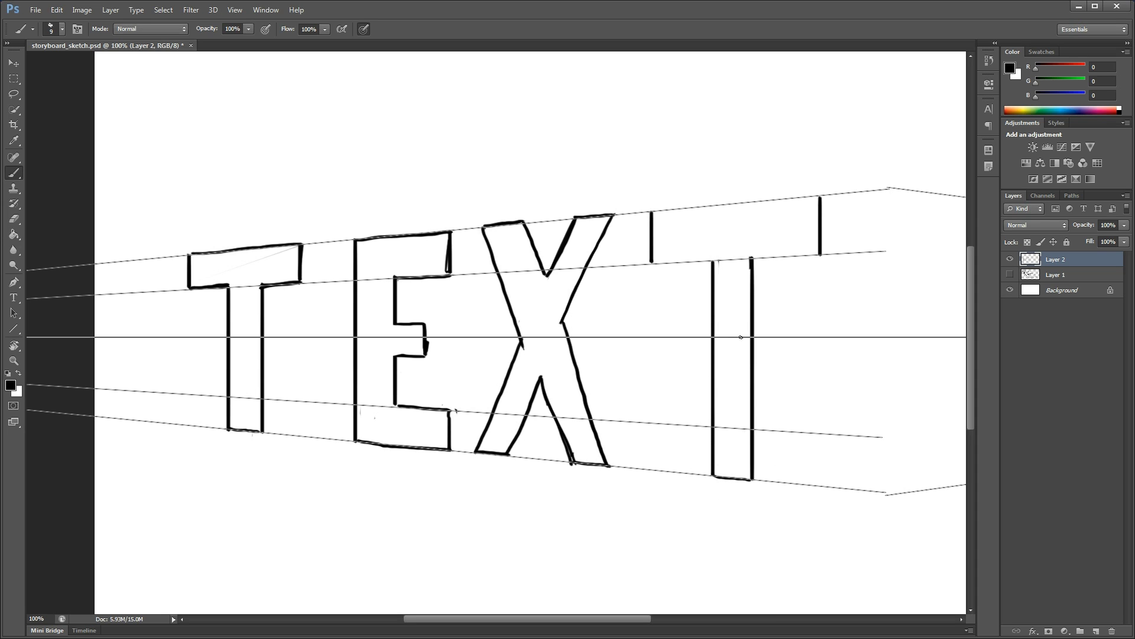
{"action": "left_click_drag", "start_coordinate": [655, 261], "coordinate": [821, 253]}
{"action": "left_click_drag", "start_coordinate": [652, 213], "coordinate": [819, 197]}
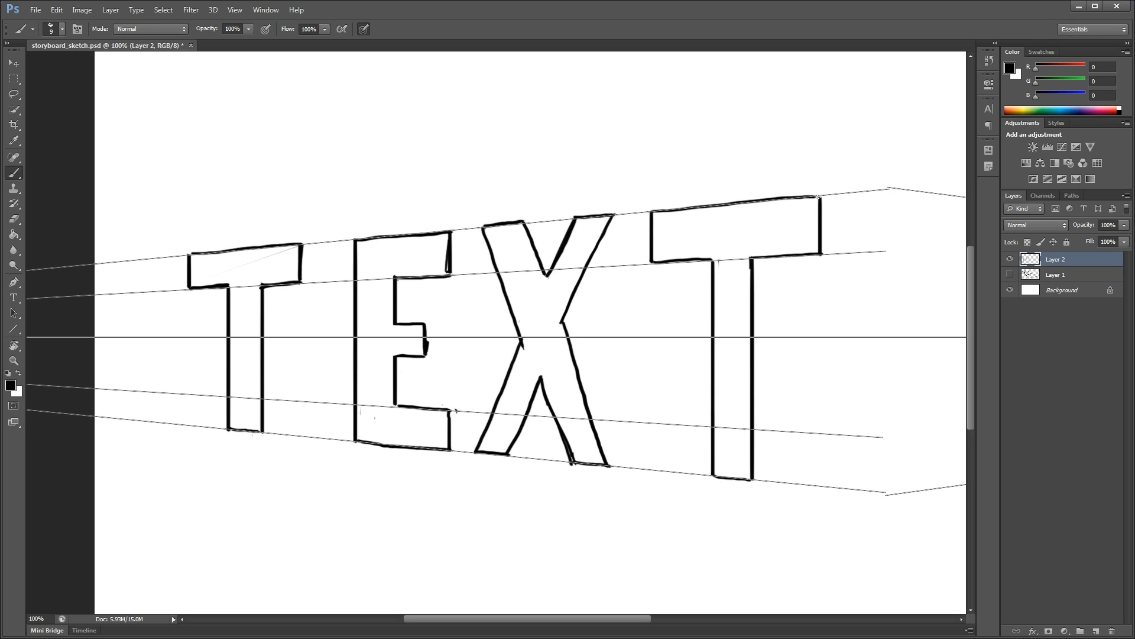
Zoom out to about 33% so the whole TEXT sketch and both vanishing points show.
{"action": "key", "text": "z"}
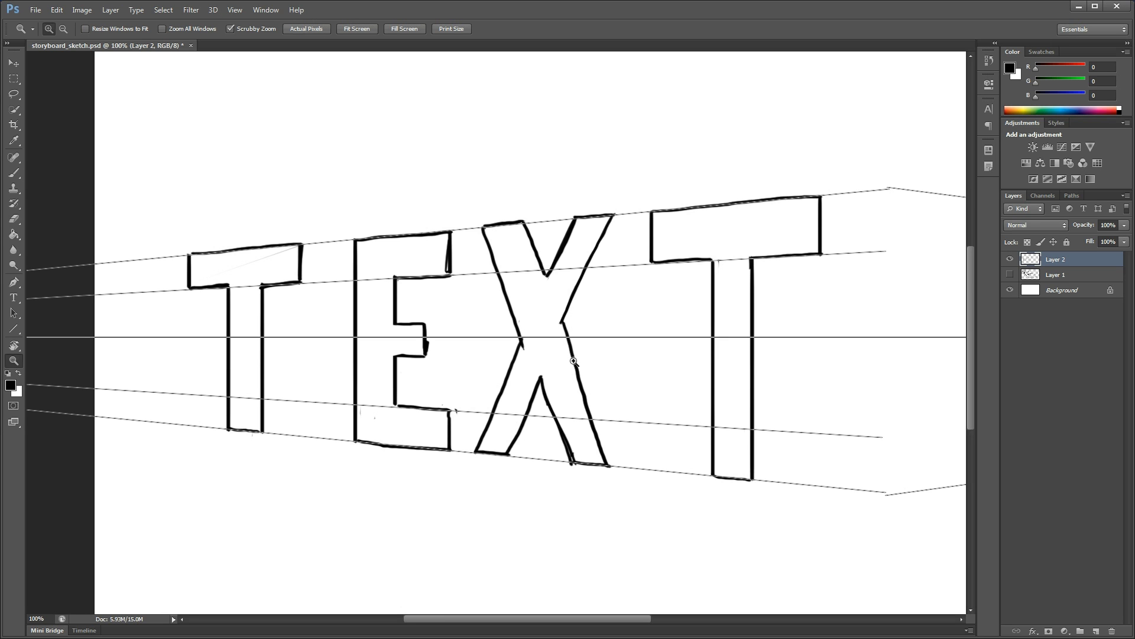
{"action": "left_click", "coordinate": [601, 367]}
{"action": "left_click", "coordinate": [593, 368], "text": "alt"}
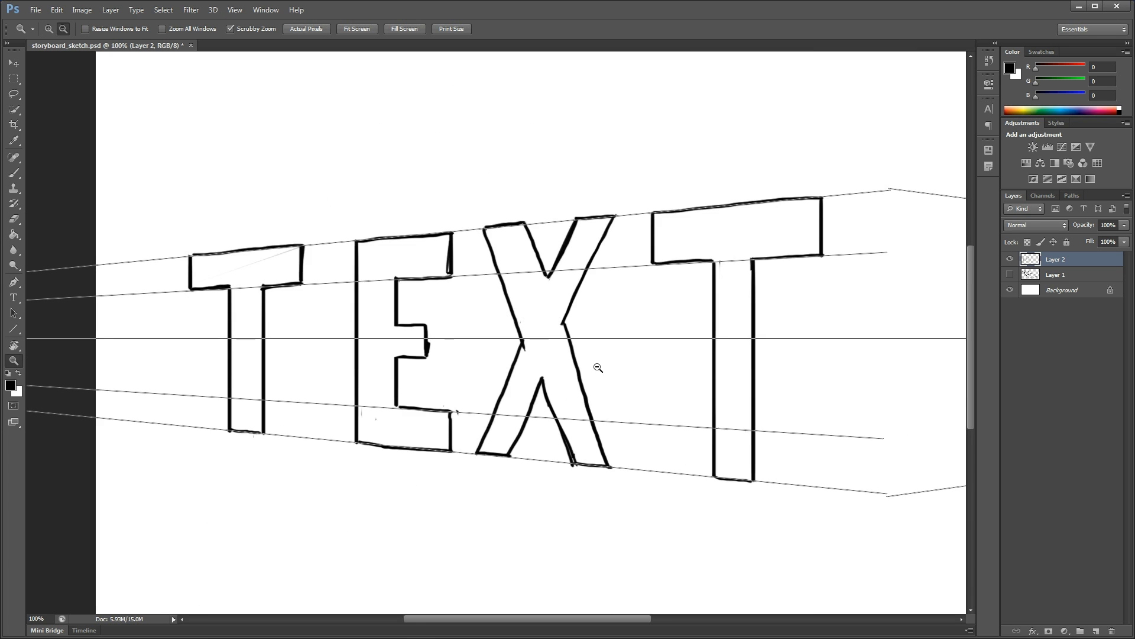
{"action": "left_click", "coordinate": [594, 367], "text": "alt"}
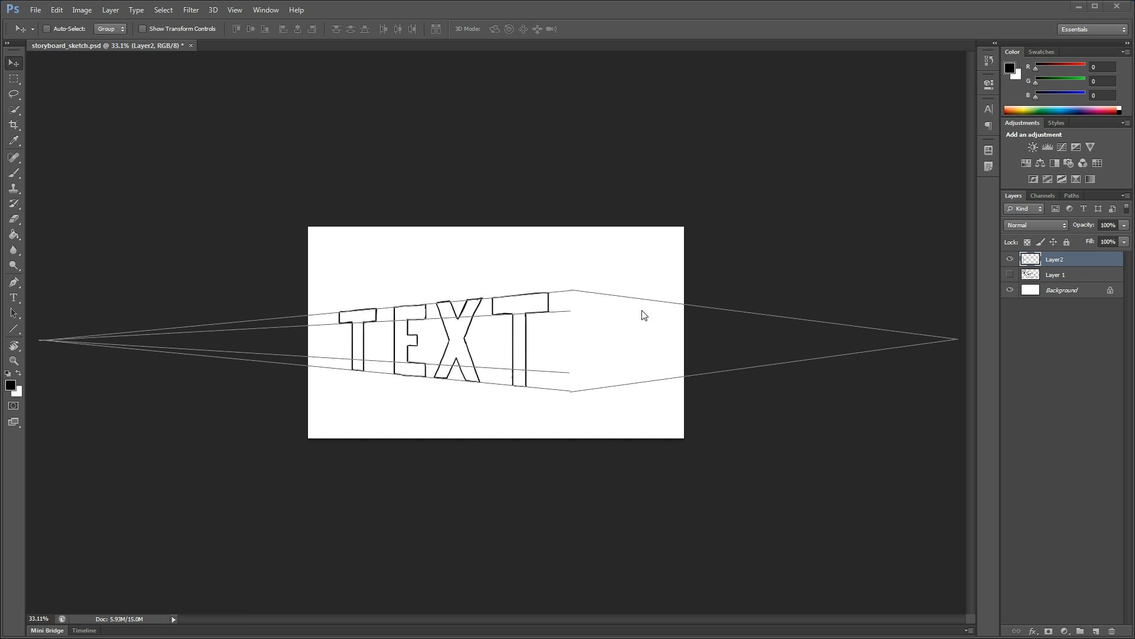
Pick the 1 px Line tool in Path mode and frame the letters and right vanishing point.
{"action": "left_click", "coordinate": [17, 334]}
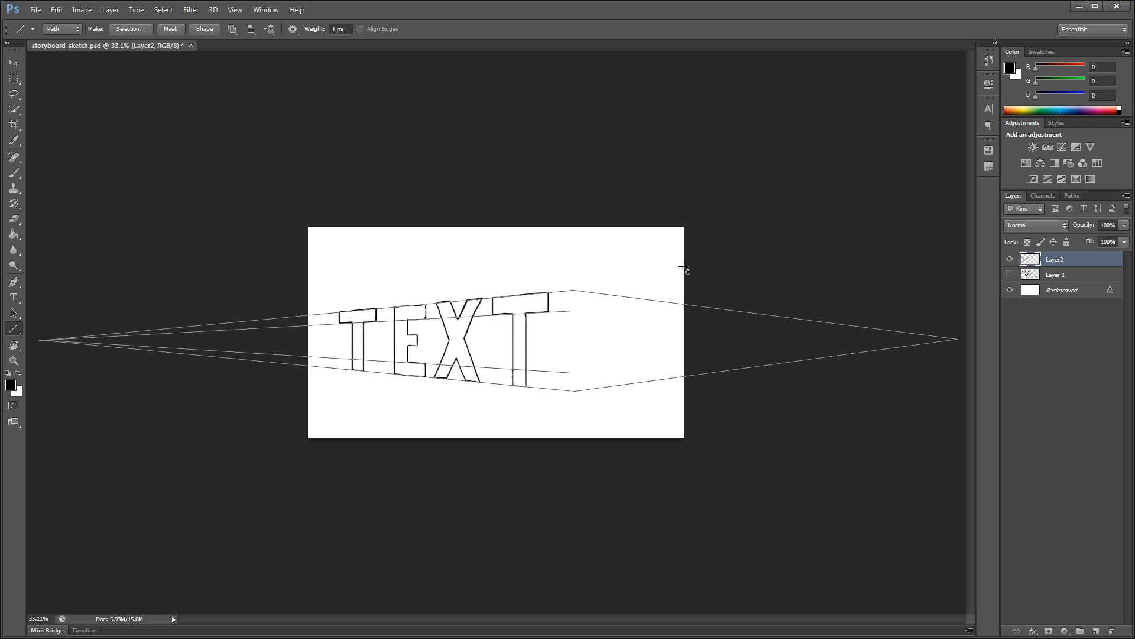
{"action": "key", "text": "z"}
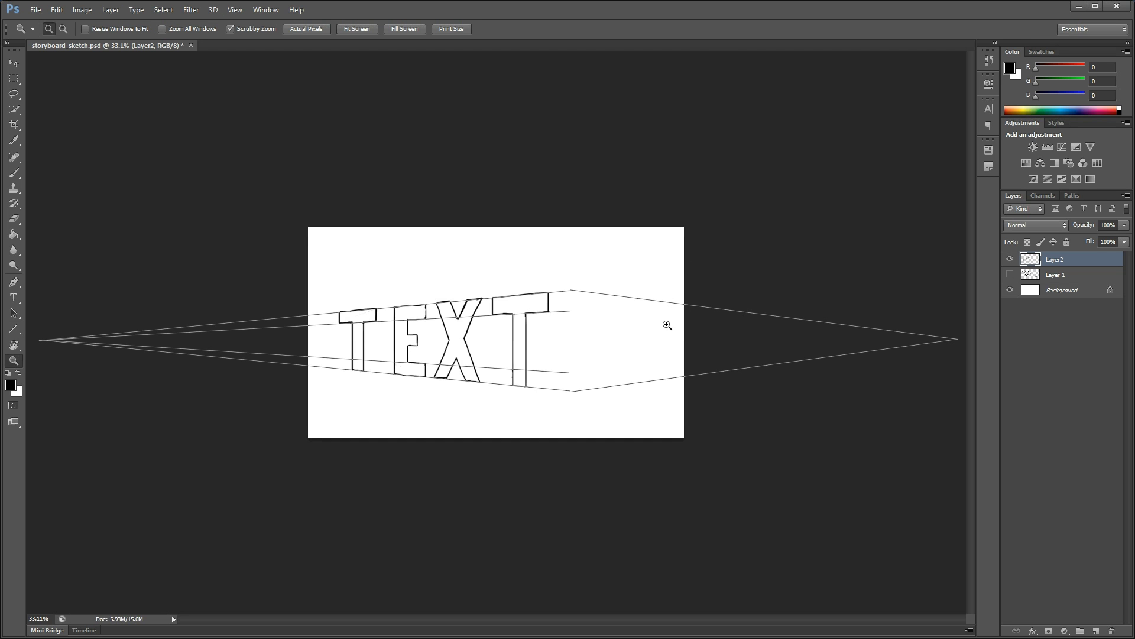
{"action": "left_click_drag", "start_coordinate": [667, 324], "coordinate": [674, 330]}
{"action": "left_click", "coordinate": [677, 332]}
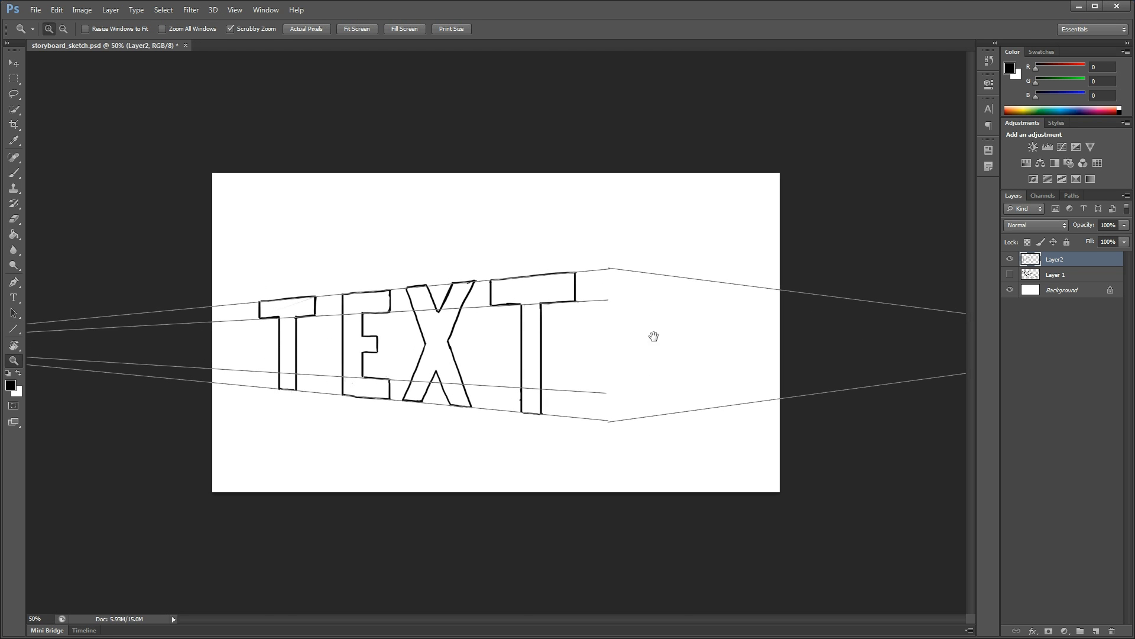
{"action": "left_click", "coordinate": [623, 341], "text": "alt"}
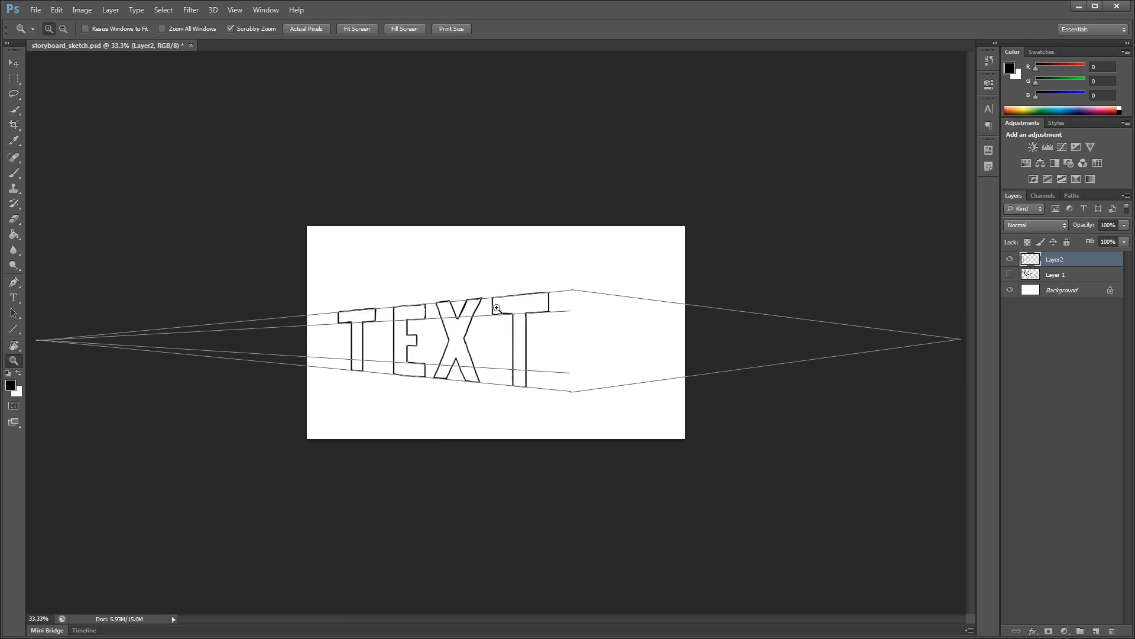
{"action": "left_click", "coordinate": [19, 332]}
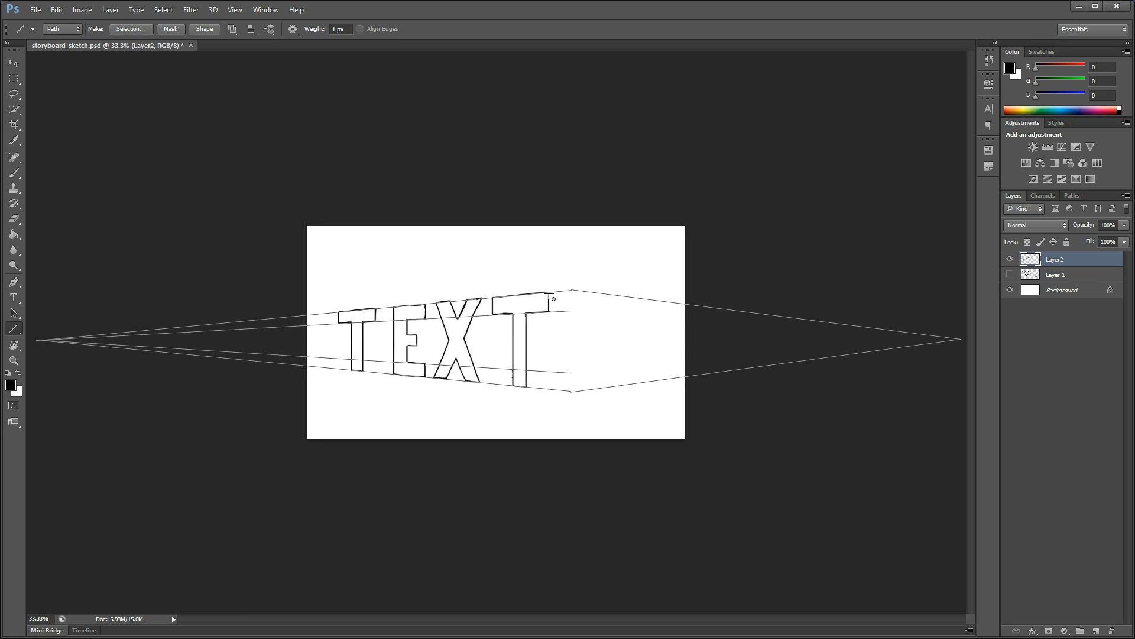
Draw guidelines from the last T's and X's corners to the right vanishing point.
{"action": "left_click_drag", "start_coordinate": [549, 292], "coordinate": [960, 339]}
{"action": "left_click_drag", "start_coordinate": [527, 385], "coordinate": [959, 339]}
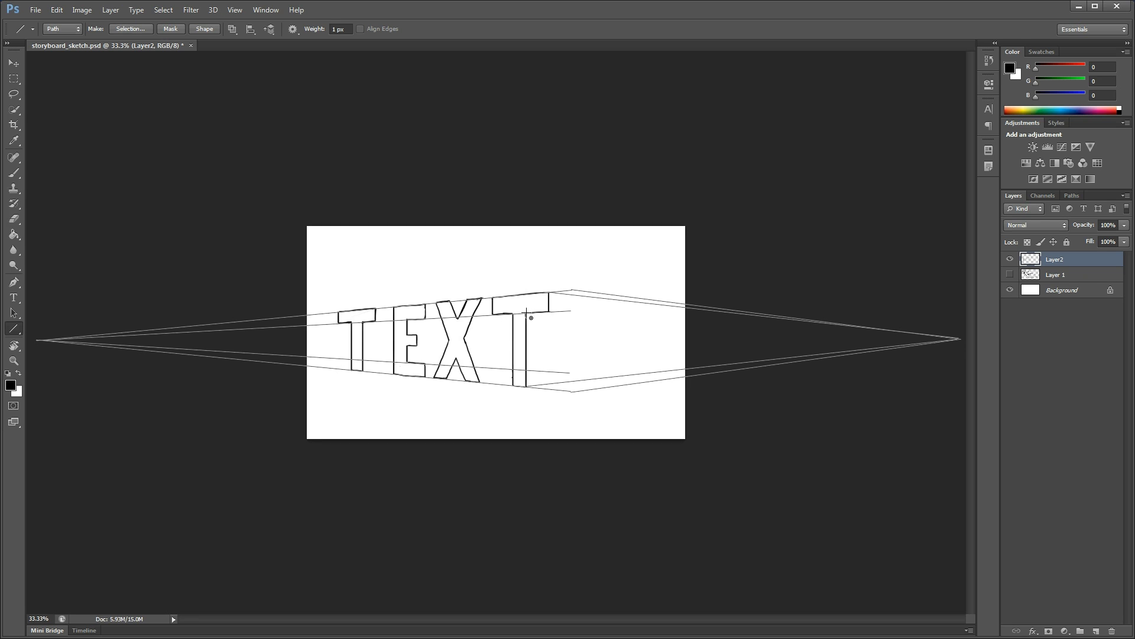
{"action": "left_click_drag", "start_coordinate": [548, 310], "coordinate": [959, 339]}
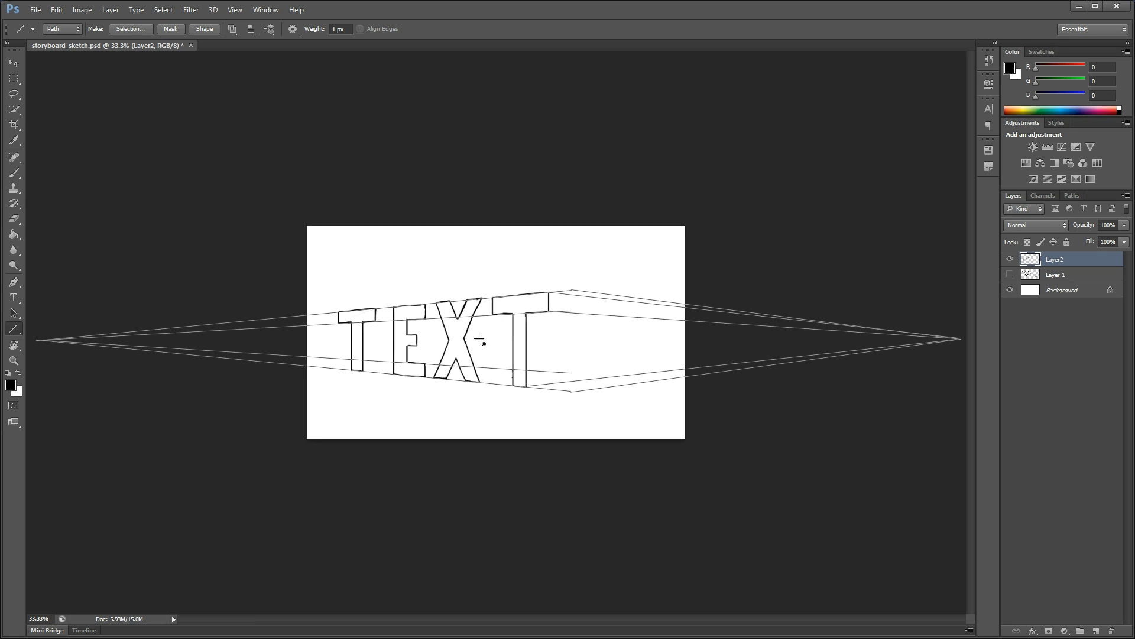
{"action": "left_click_drag", "start_coordinate": [465, 340], "coordinate": [959, 339]}
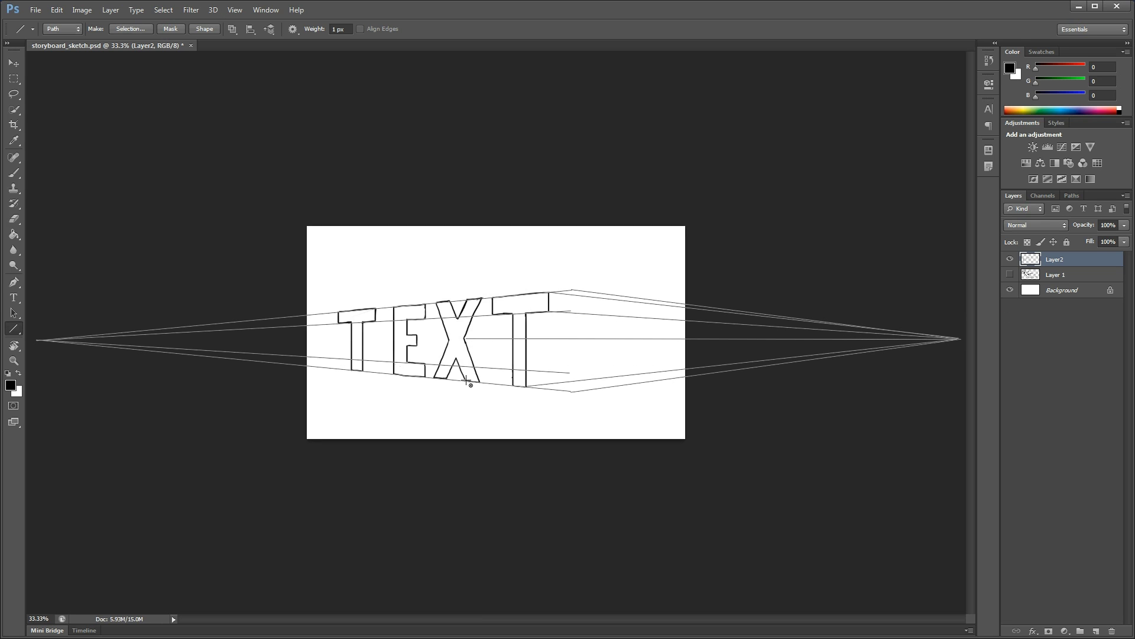
{"action": "left_click_drag", "start_coordinate": [479, 383], "coordinate": [959, 339]}
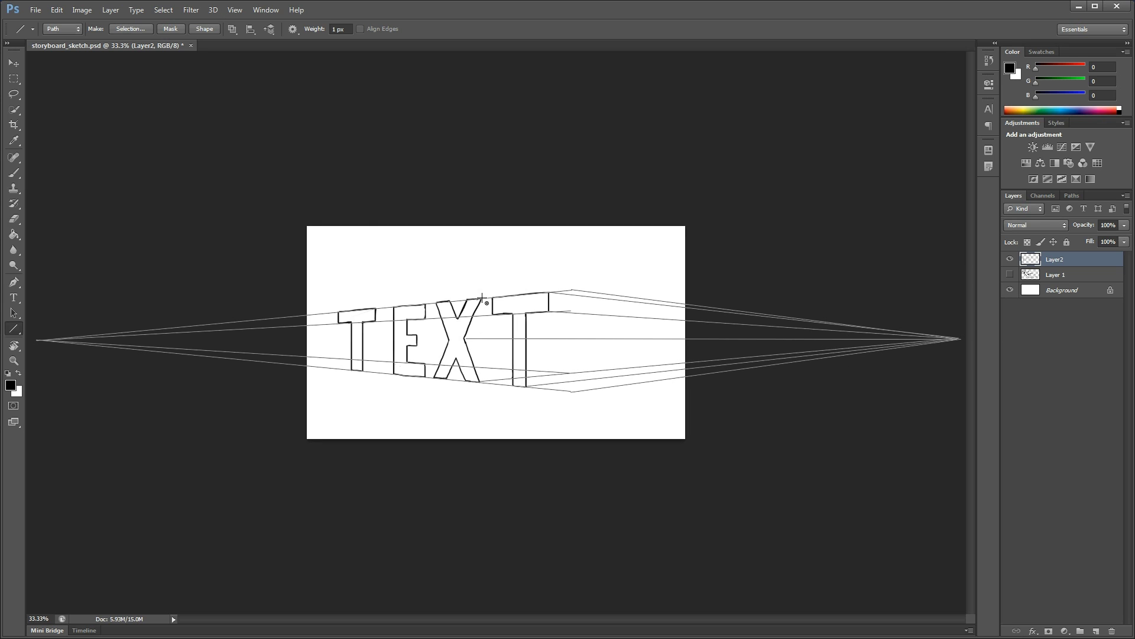
{"action": "left_click_drag", "start_coordinate": [483, 299], "coordinate": [959, 339]}
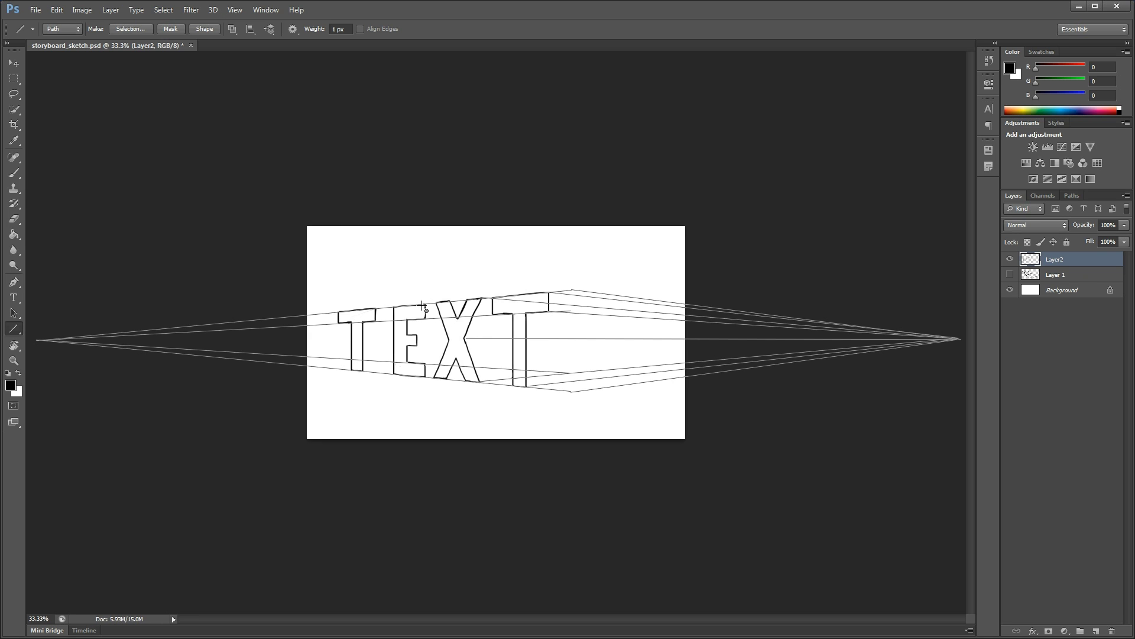
Add guidelines from the E and first T corners to the vanishing point, then zoom in.
{"action": "left_click_drag", "start_coordinate": [426, 306], "coordinate": [959, 338]}
{"action": "left_click_drag", "start_coordinate": [440, 361], "coordinate": [958, 339]}
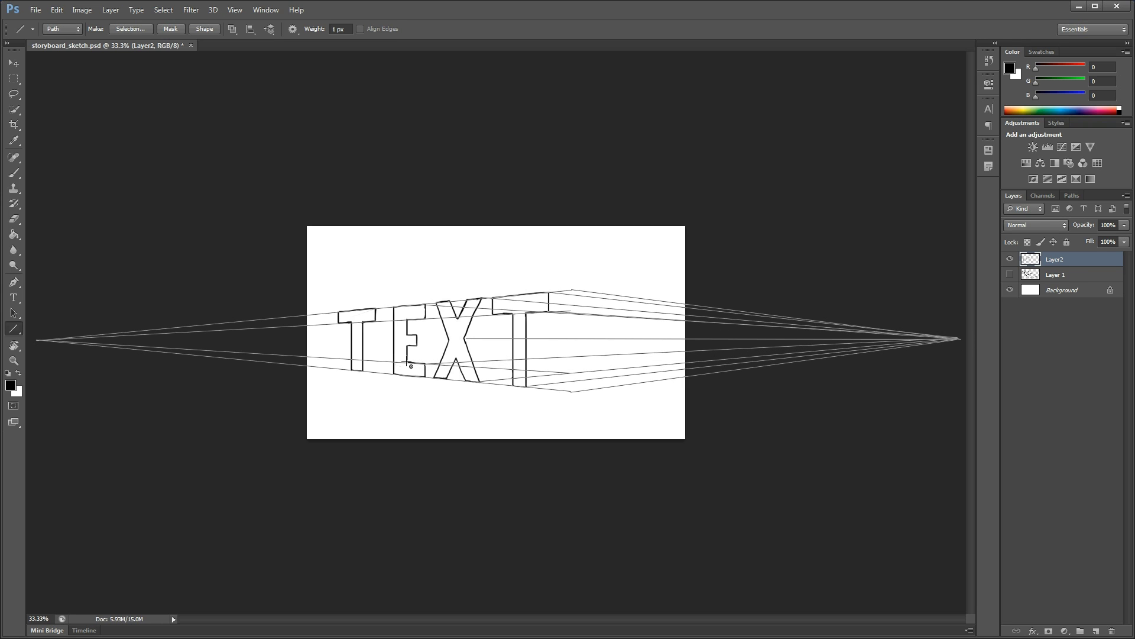
{"action": "left_click_drag", "start_coordinate": [360, 370], "coordinate": [959, 339]}
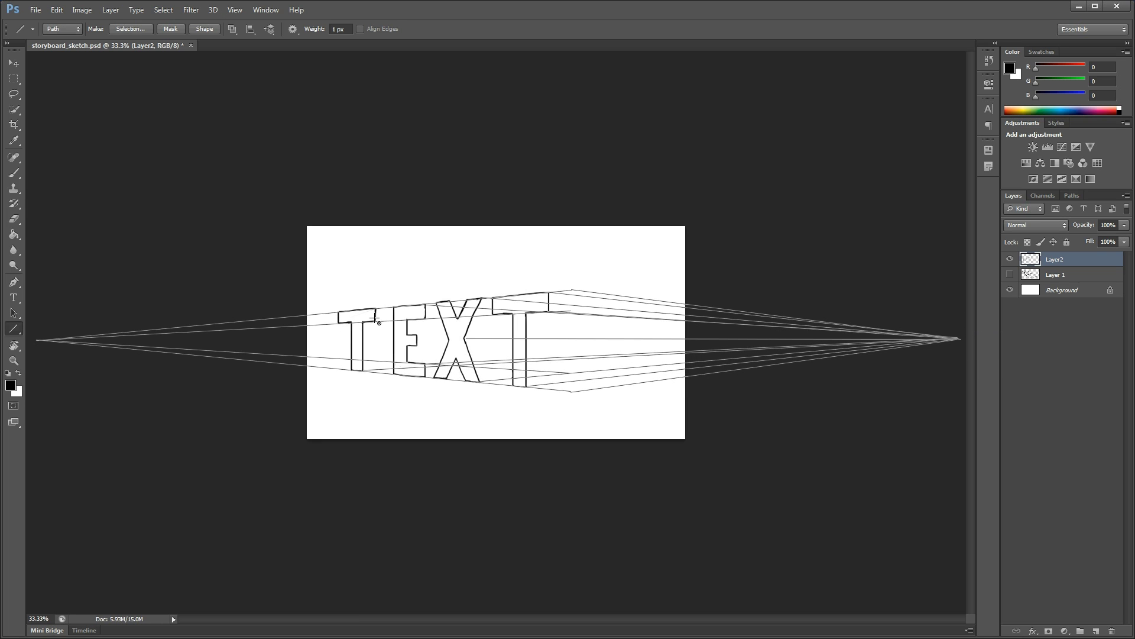
{"action": "left_click_drag", "start_coordinate": [376, 321], "coordinate": [958, 338]}
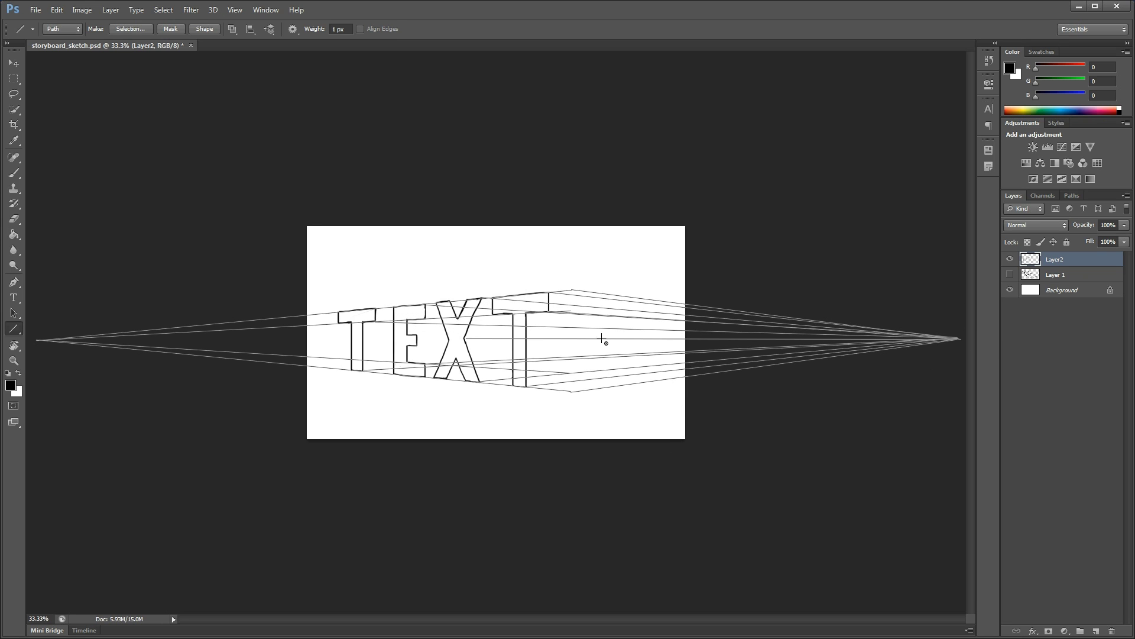
{"action": "key", "text": "z"}
{"action": "left_click", "coordinate": [562, 330]}
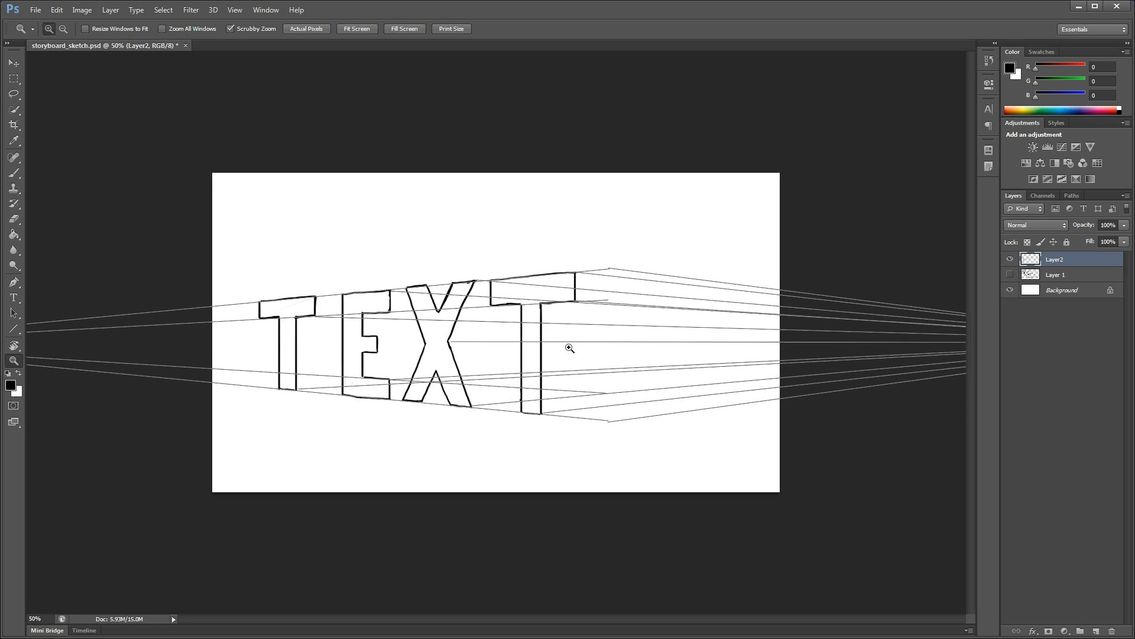
{"action": "left_click", "coordinate": [573, 347]}
Rename Layer 2 to 'Drawing' and select the Brush tool.
{"action": "double_click", "coordinate": [1043, 265]}
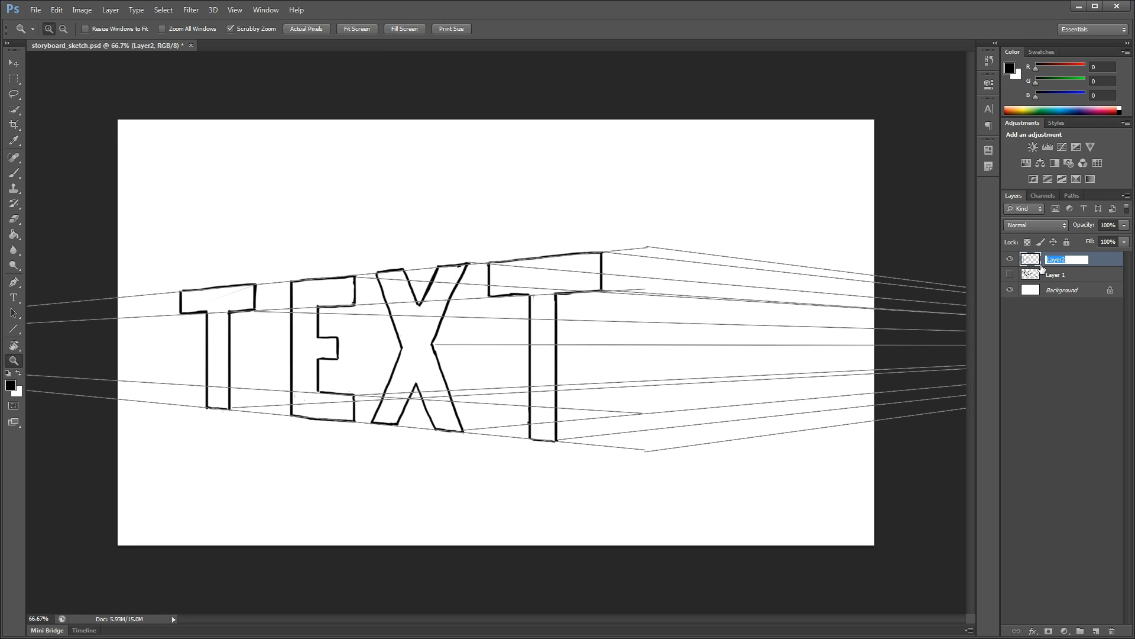
{"action": "type", "text": "Drawing"}
{"action": "key", "text": "Return"}
{"action": "left_click", "coordinate": [14, 173]}
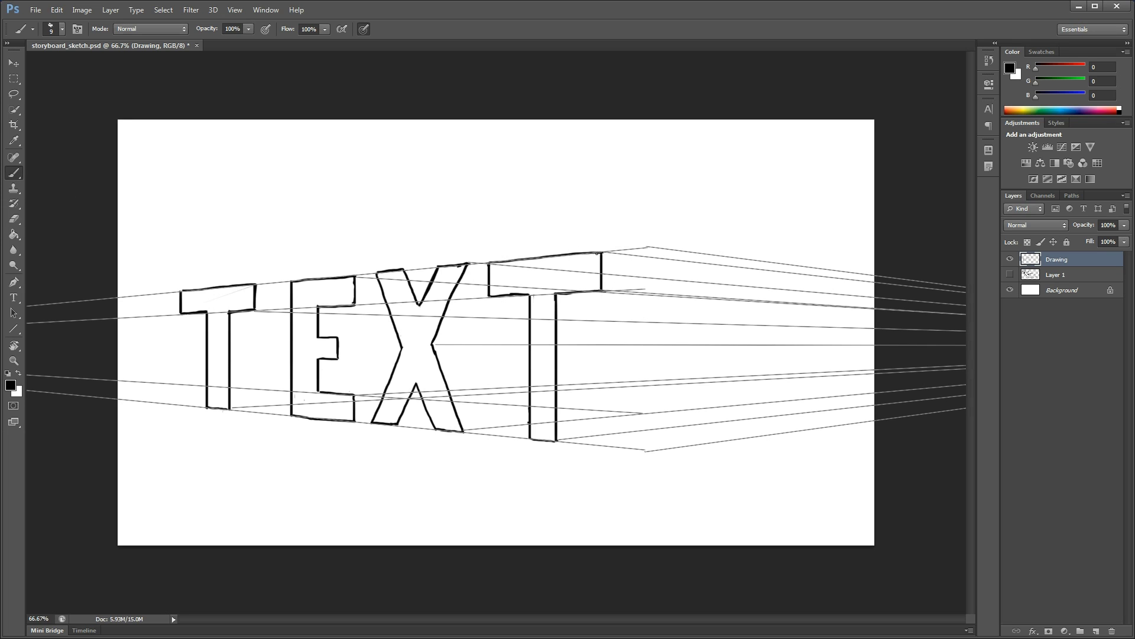
Brush the last T's depth edges on its arm top, stem back and extended top edge.
{"action": "left_click_drag", "start_coordinate": [664, 259], "coordinate": [665, 283]}
{"action": "key", "text": "ctrl+z"}
{"action": "left_click_drag", "start_coordinate": [616, 253], "coordinate": [648, 258]}
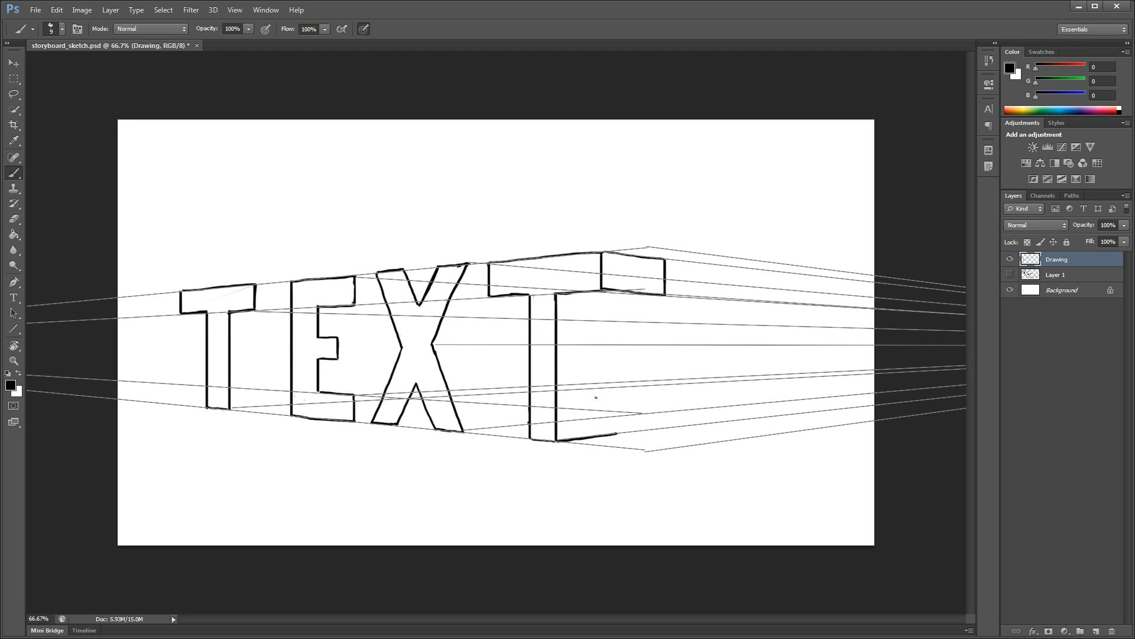
{"action": "left_click_drag", "start_coordinate": [617, 433], "coordinate": [617, 309]}
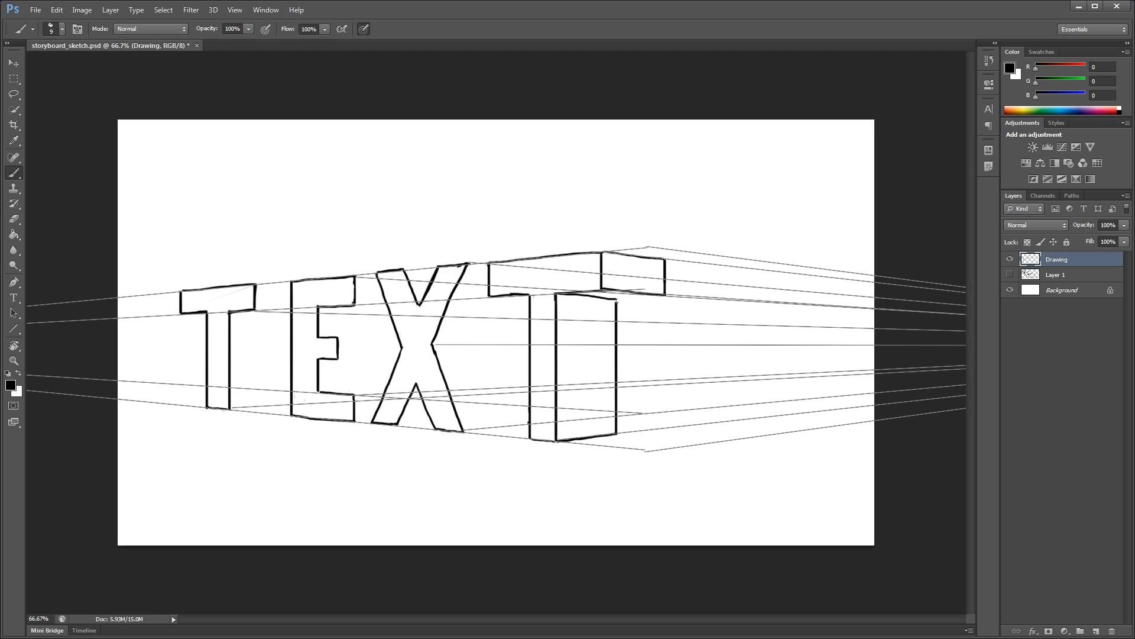
{"action": "key", "text": "ctrl+z"}
{"action": "key", "text": "ctrl+z"}
{"action": "left_click_drag", "start_coordinate": [563, 294], "coordinate": [602, 299]}
{"action": "left_click_drag", "start_coordinate": [617, 301], "coordinate": [658, 294]}
Erase the stray piece of the last T's top edge and redraw it extending right.
{"action": "key", "text": "z"}
{"action": "left_click", "coordinate": [609, 302]}
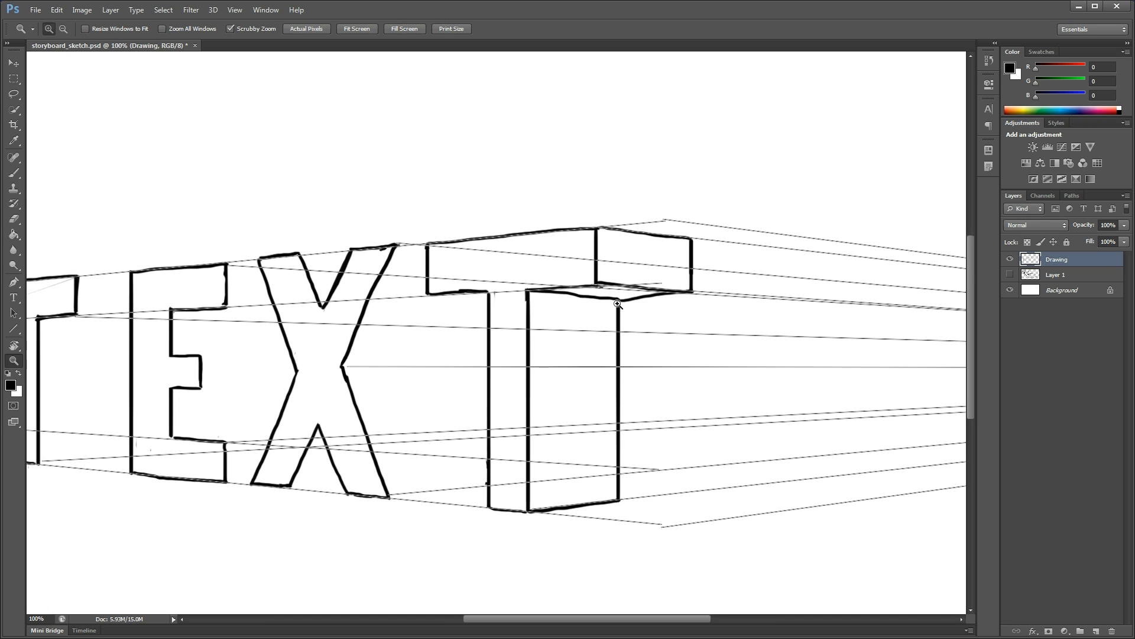
{"action": "key", "text": "e"}
{"action": "mouse_move", "coordinate": [582, 294]}
{"action": "left_mouse_down"}
{"action": "mouse_move", "coordinate": [552, 300]}
{"action": "mouse_move", "coordinate": [683, 308]}
{"action": "left_mouse_up"}
{"action": "key", "text": "b"}
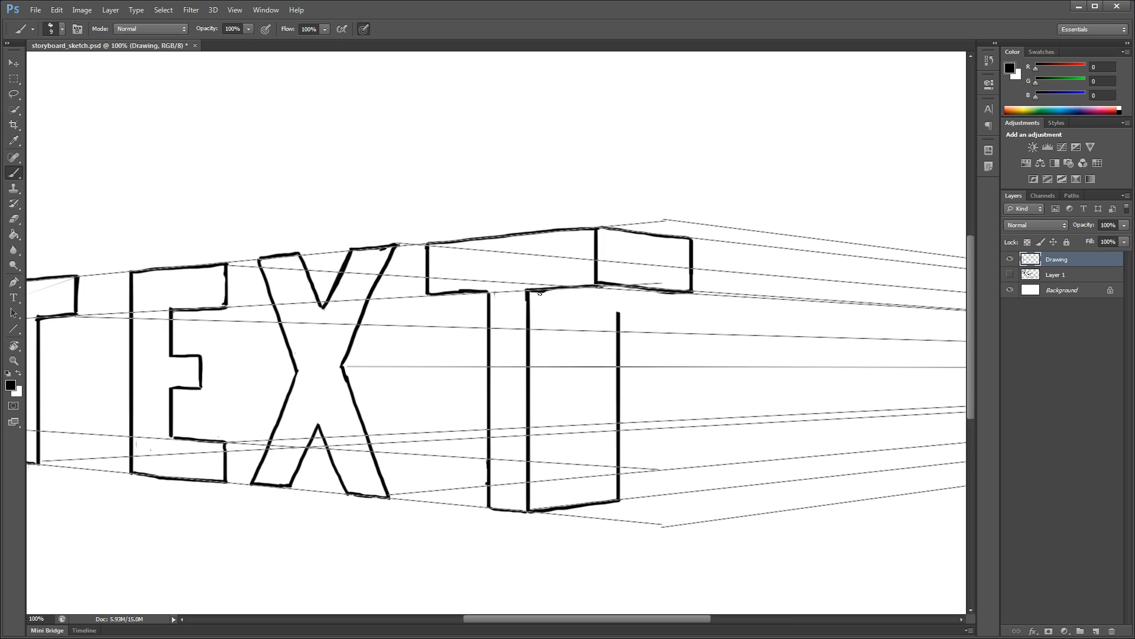
{"action": "mouse_move", "coordinate": [534, 291]}
{"action": "left_mouse_down"}
{"action": "mouse_move", "coordinate": [616, 296]}
{"action": "mouse_move", "coordinate": [617, 310]}
{"action": "left_mouse_up"}
{"action": "left_click_drag", "start_coordinate": [643, 295], "coordinate": [687, 294]}
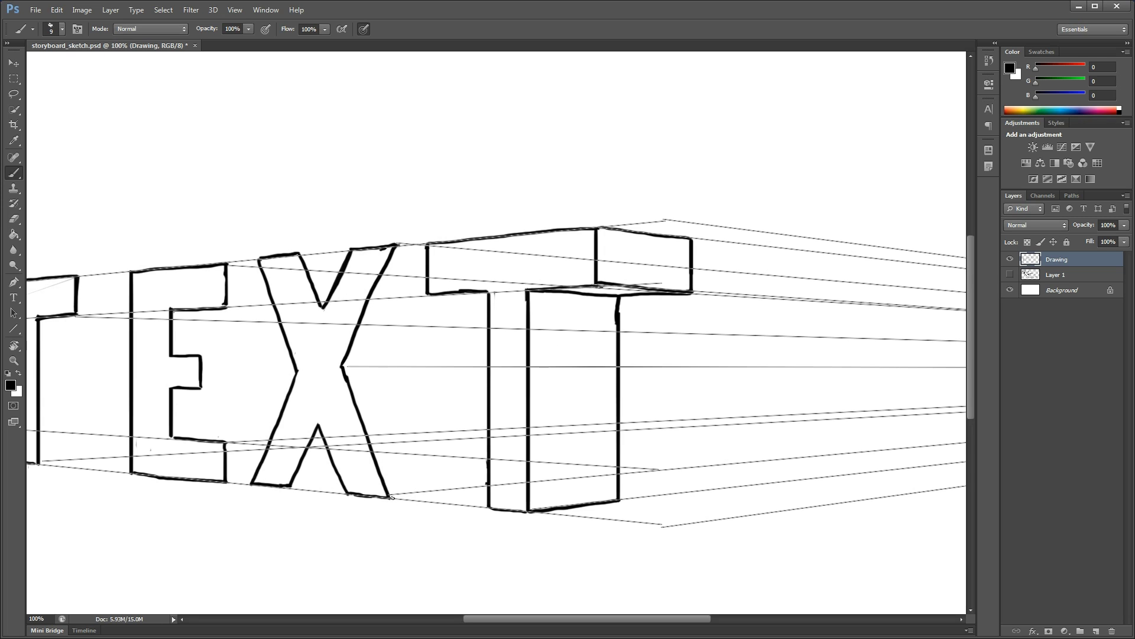
Draw the X's lower, middle and top depth edges reaching toward the T.
{"action": "left_click_drag", "start_coordinate": [395, 496], "coordinate": [481, 483]}
{"action": "mouse_move", "coordinate": [343, 367]}
{"action": "left_mouse_down"}
{"action": "mouse_move", "coordinate": [455, 358]}
{"action": "mouse_move", "coordinate": [443, 367]}
{"action": "mouse_move", "coordinate": [487, 483]}
{"action": "left_mouse_up"}
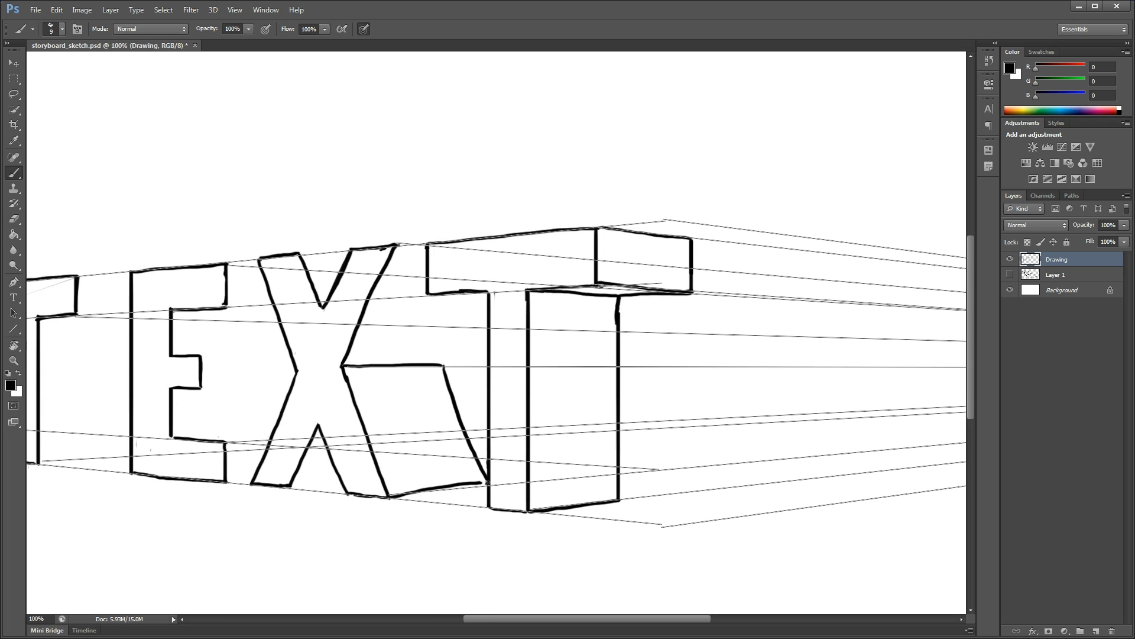
{"action": "left_click_drag", "start_coordinate": [444, 364], "coordinate": [474, 297]}
{"action": "left_click_drag", "start_coordinate": [395, 244], "coordinate": [421, 248]}
{"action": "left_click_drag", "start_coordinate": [298, 253], "coordinate": [345, 255]}
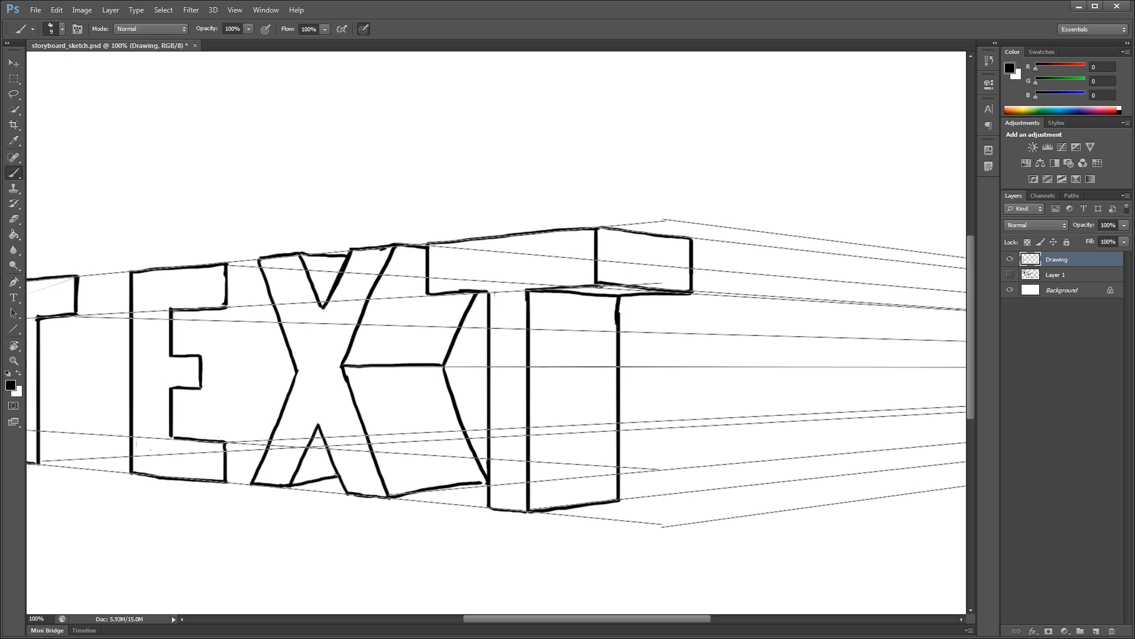
{"action": "mouse_move", "coordinate": [292, 486]}
{"action": "left_mouse_down"}
{"action": "mouse_move", "coordinate": [341, 479]}
{"action": "mouse_move", "coordinate": [292, 486]}
{"action": "mouse_move", "coordinate": [340, 479]}
{"action": "left_mouse_up"}
{"action": "key", "text": "ctrl+z"}
Draw the E's depth edges along its bottom, top and middle arms and back verticals.
{"action": "scroll", "coordinate": [307, 485], "scroll_direction": "left", "scroll_amount": 5}
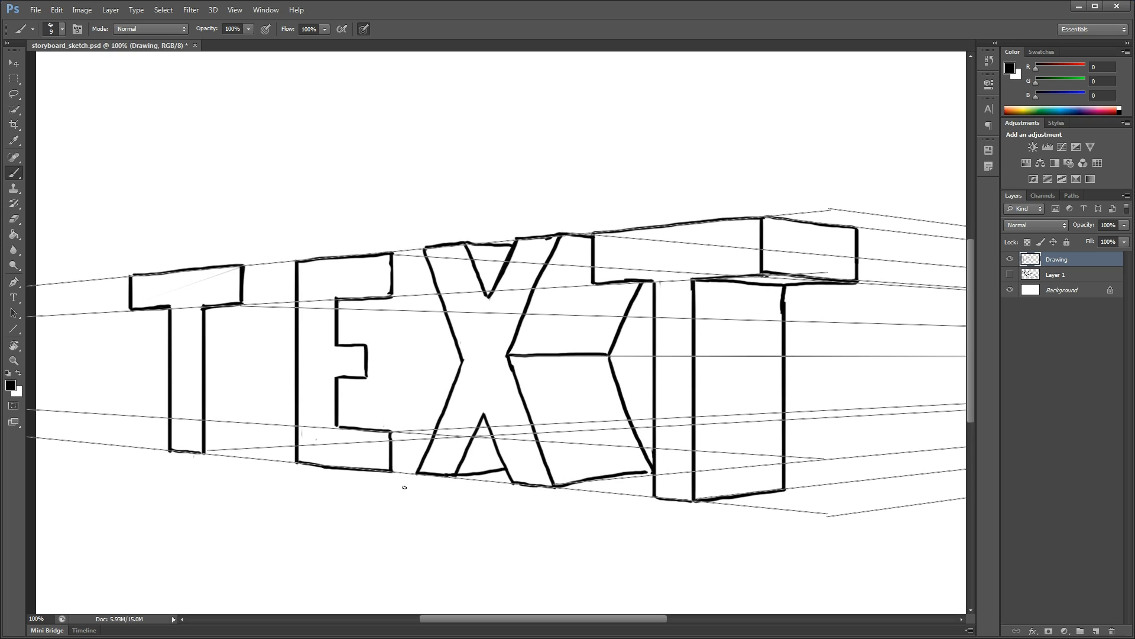
{"action": "mouse_move", "coordinate": [391, 471]}
{"action": "left_mouse_down"}
{"action": "mouse_move", "coordinate": [394, 432]}
{"action": "mouse_move", "coordinate": [434, 431]}
{"action": "left_mouse_up"}
{"action": "left_click_drag", "start_coordinate": [398, 253], "coordinate": [420, 255]}
{"action": "left_click_drag", "start_coordinate": [392, 296], "coordinate": [435, 297]}
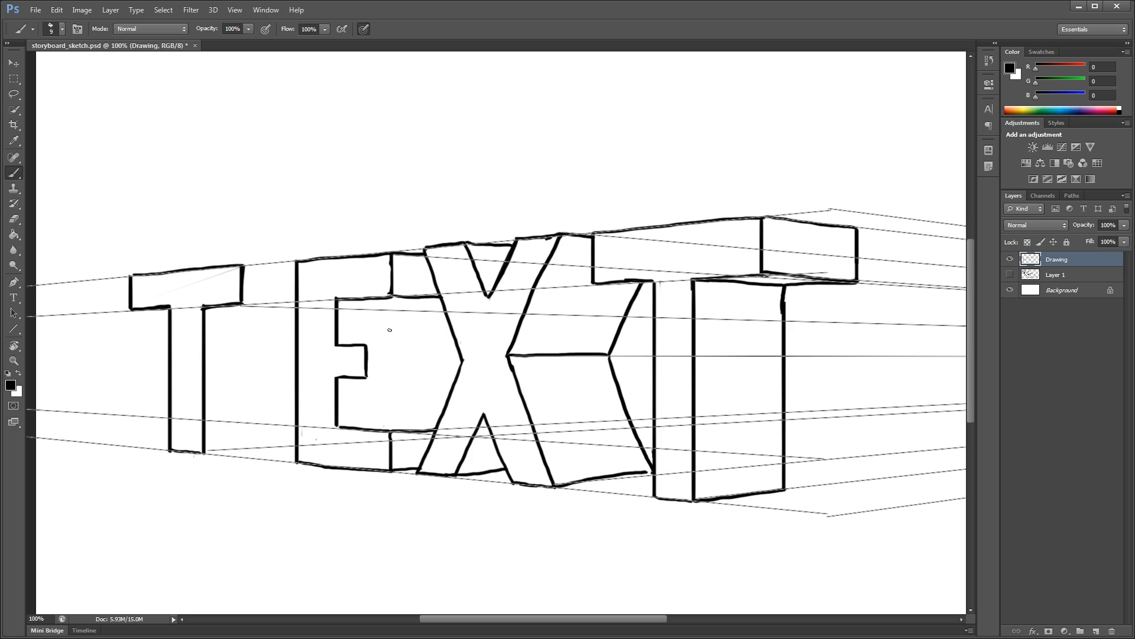
{"action": "left_click_drag", "start_coordinate": [368, 346], "coordinate": [421, 345]}
{"action": "left_click_drag", "start_coordinate": [368, 378], "coordinate": [427, 374]}
{"action": "key", "text": "ctrl+z"}
{"action": "left_click_drag", "start_coordinate": [446, 347], "coordinate": [448, 369]}
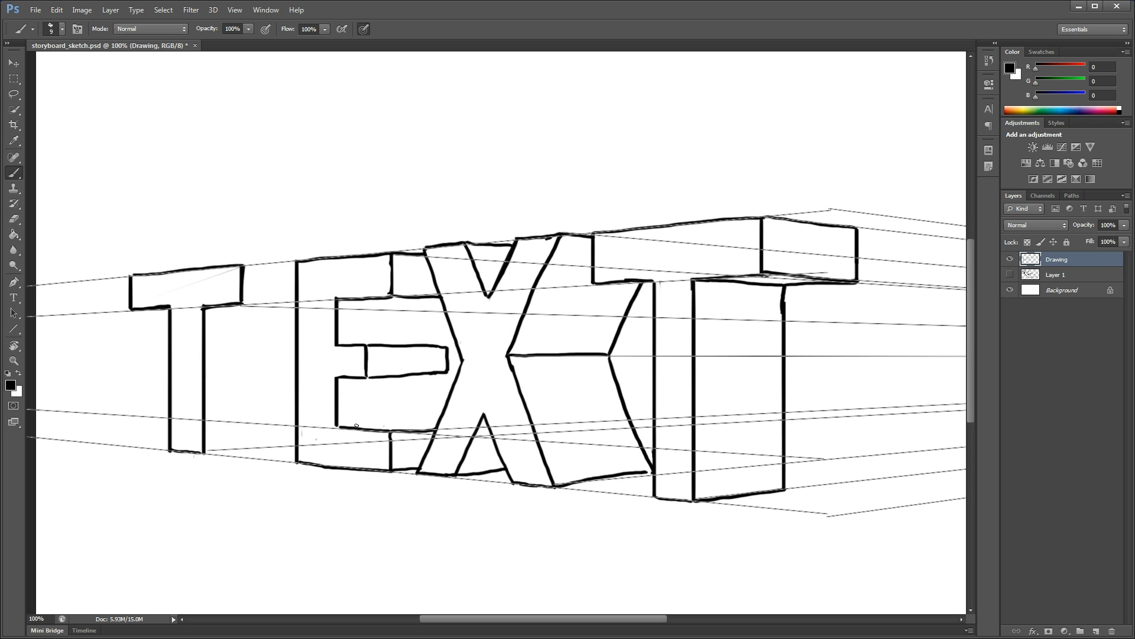
{"action": "left_click_drag", "start_coordinate": [353, 424], "coordinate": [418, 419]}
{"action": "left_click_drag", "start_coordinate": [426, 374], "coordinate": [425, 415]}
{"action": "left_click_drag", "start_coordinate": [426, 416], "coordinate": [434, 416]}
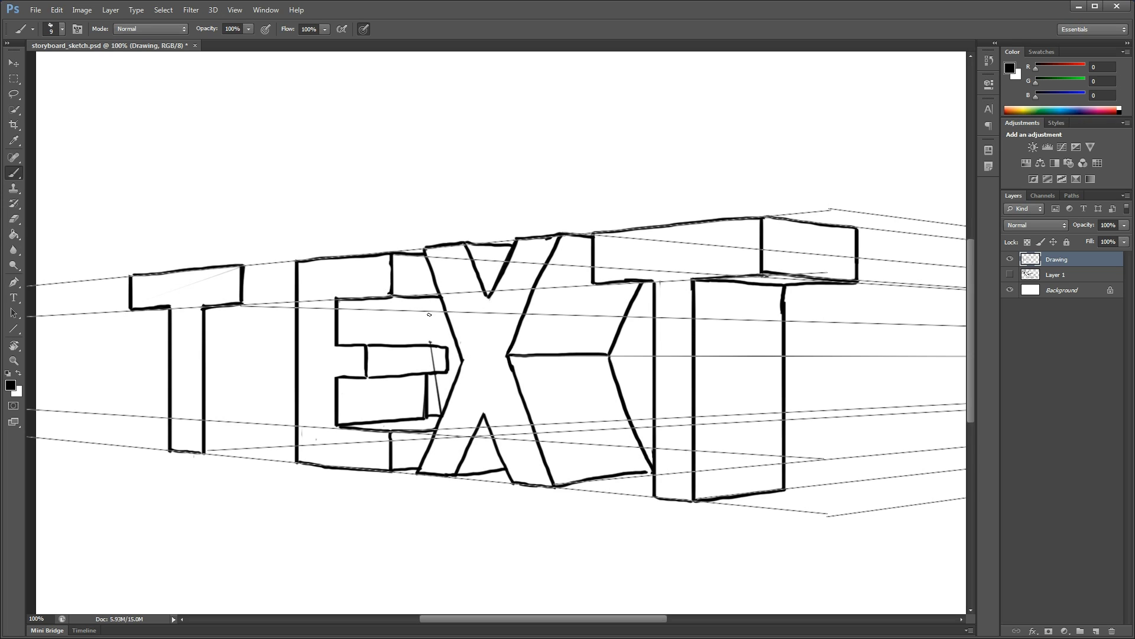
{"action": "mouse_move", "coordinate": [427, 337]}
{"action": "left_mouse_down"}
{"action": "mouse_move", "coordinate": [426, 304]}
{"action": "mouse_move", "coordinate": [340, 301]}
{"action": "mouse_move", "coordinate": [440, 301]}
{"action": "left_mouse_up"}
Start the first T's depth edges with a top-right edge stroke.
{"action": "mouse_move", "coordinate": [206, 453]}
{"action": "left_mouse_down"}
{"action": "mouse_move", "coordinate": [258, 448]}
{"action": "mouse_move", "coordinate": [249, 464]}
{"action": "mouse_move", "coordinate": [237, 449]}
{"action": "mouse_move", "coordinate": [282, 444]}
{"action": "left_mouse_up"}
{"action": "key", "text": "ctrl+z"}
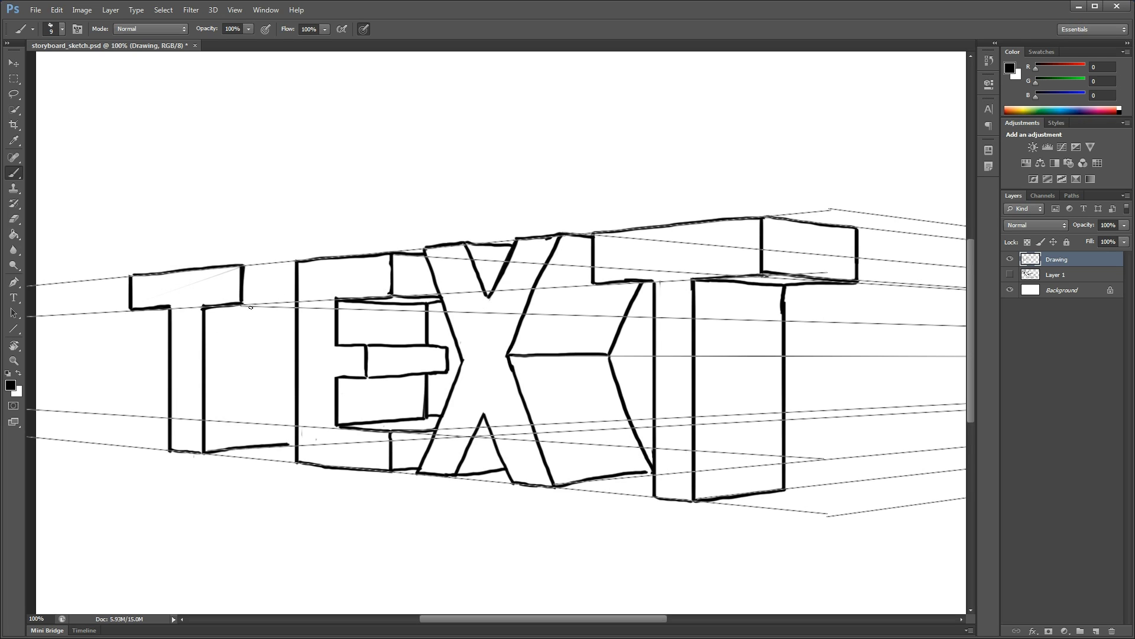
{"action": "left_click_drag", "start_coordinate": [244, 304], "coordinate": [294, 309]}
{"action": "left_click_drag", "start_coordinate": [244, 266], "coordinate": [289, 268]}
{"action": "key", "text": "ctrl+z"}
{"action": "key", "text": "e"}
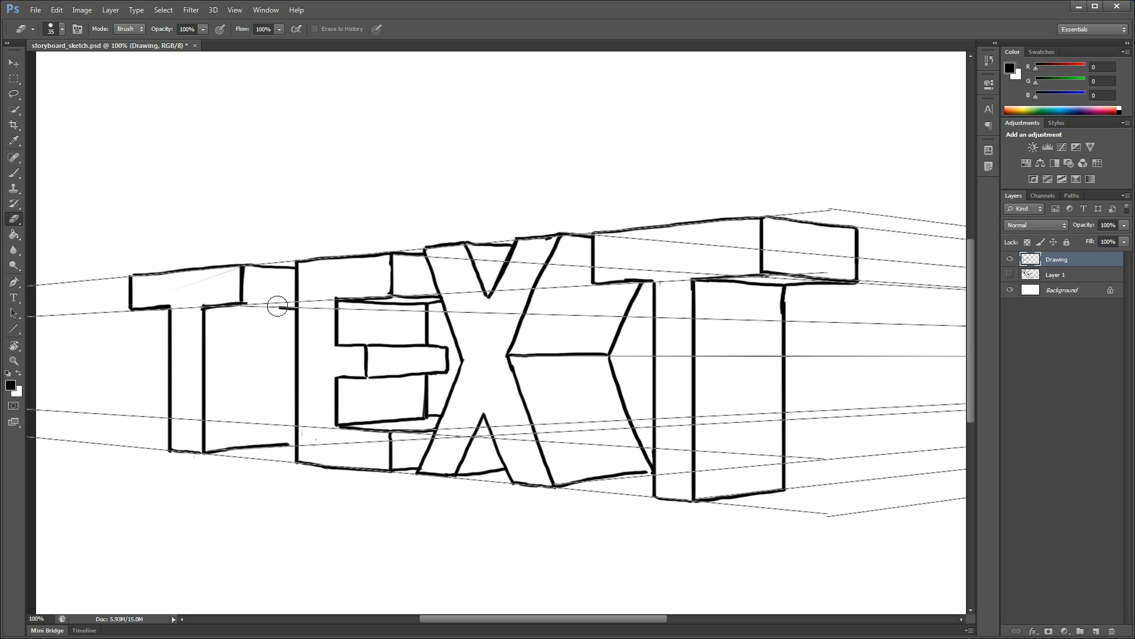
Draw the back edge inside the first T's stem.
{"action": "key", "text": "b"}
{"action": "left_click_drag", "start_coordinate": [239, 304], "coordinate": [278, 305]}
{"action": "key", "text": "ctrl+z"}
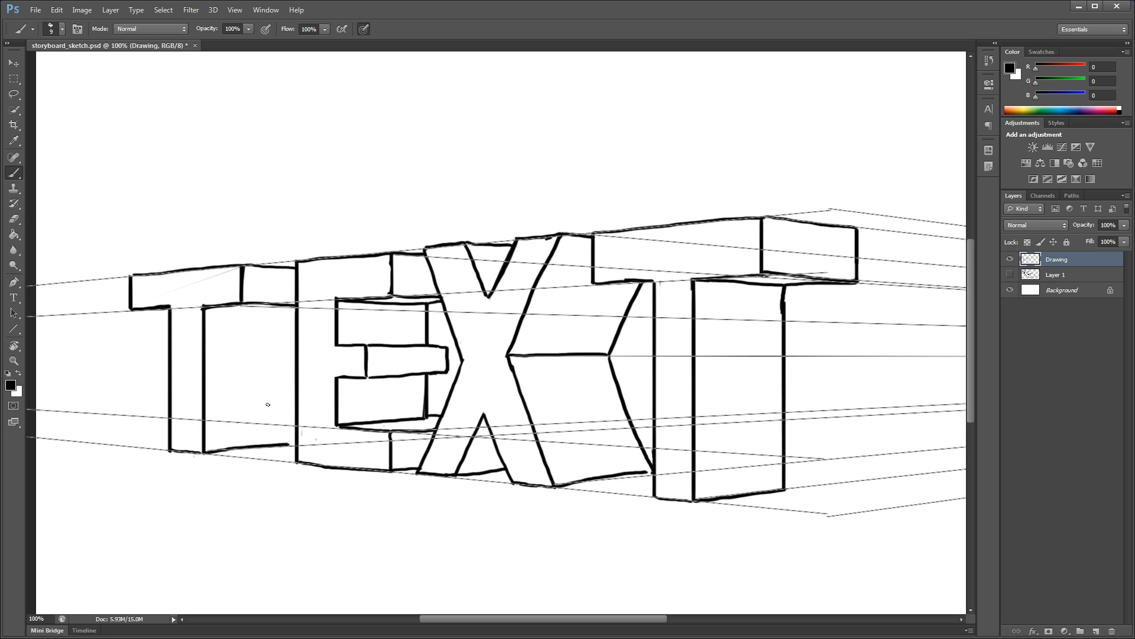
{"action": "mouse_move", "coordinate": [276, 443]}
{"action": "left_mouse_down"}
{"action": "mouse_move", "coordinate": [270, 316]}
{"action": "mouse_move", "coordinate": [216, 308]}
{"action": "mouse_move", "coordinate": [269, 312]}
{"action": "left_mouse_up"}
{"action": "left_click_drag", "start_coordinate": [282, 310], "coordinate": [294, 307]}
{"action": "key", "text": "ctrl+z"}
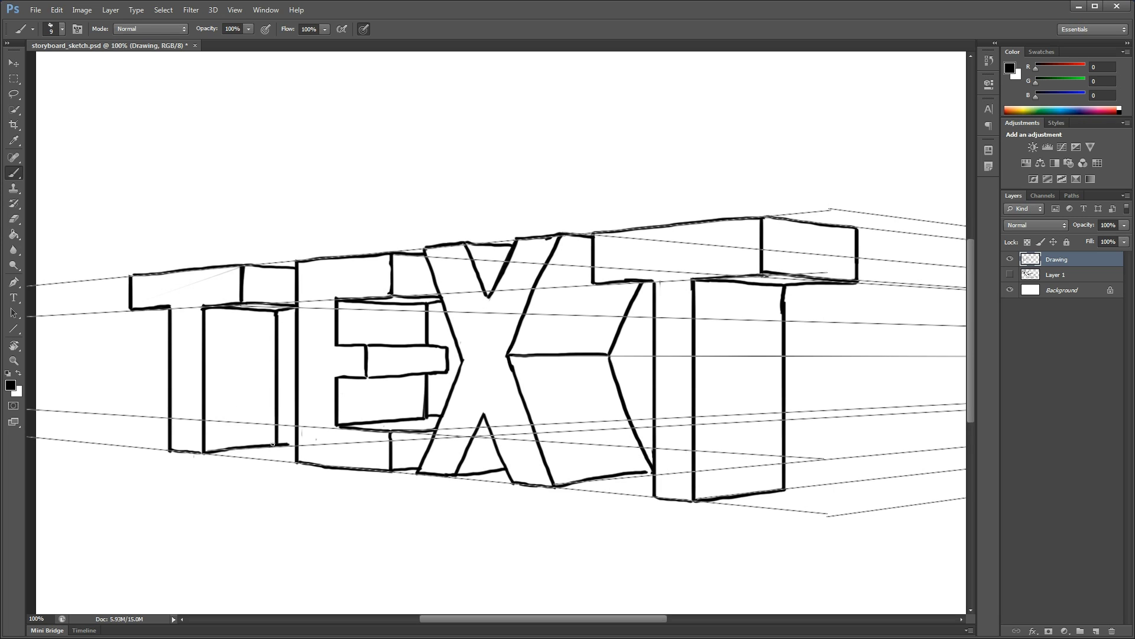
Erase the T stem's stray stub and redraw the bottom edge from the X toward the T.
{"action": "key", "text": "e"}
{"action": "mouse_move", "coordinate": [289, 443]}
{"action": "left_mouse_down"}
{"action": "mouse_move", "coordinate": [278, 445]}
{"action": "mouse_move", "coordinate": [288, 444]}
{"action": "left_mouse_up"}
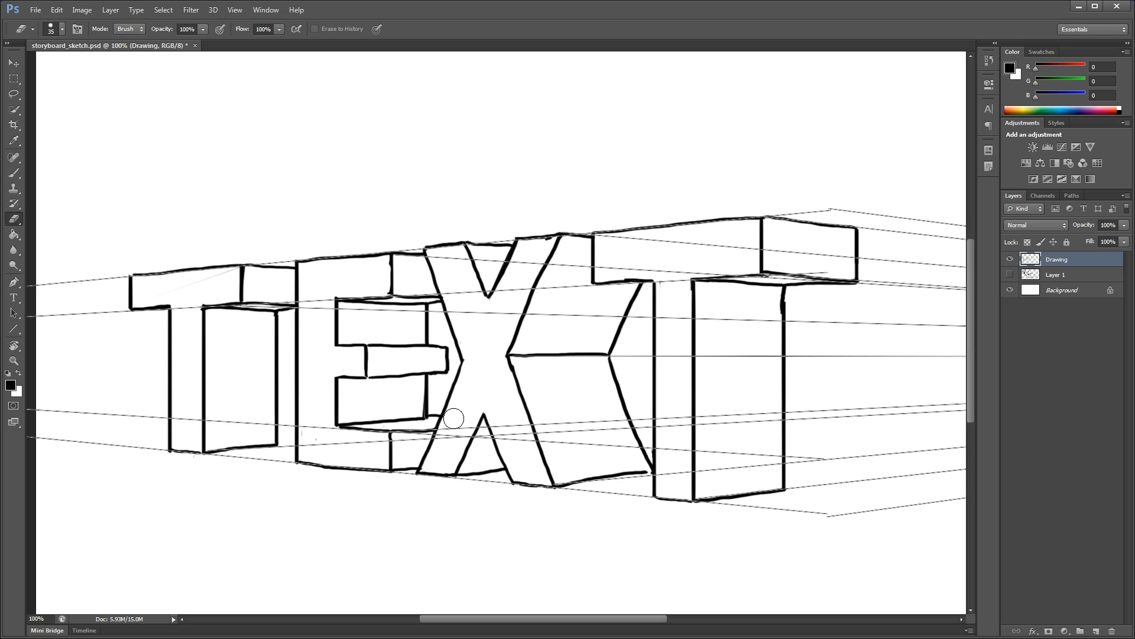
{"action": "left_click_drag", "start_coordinate": [646, 476], "coordinate": [587, 477]}
{"action": "key", "text": "b"}
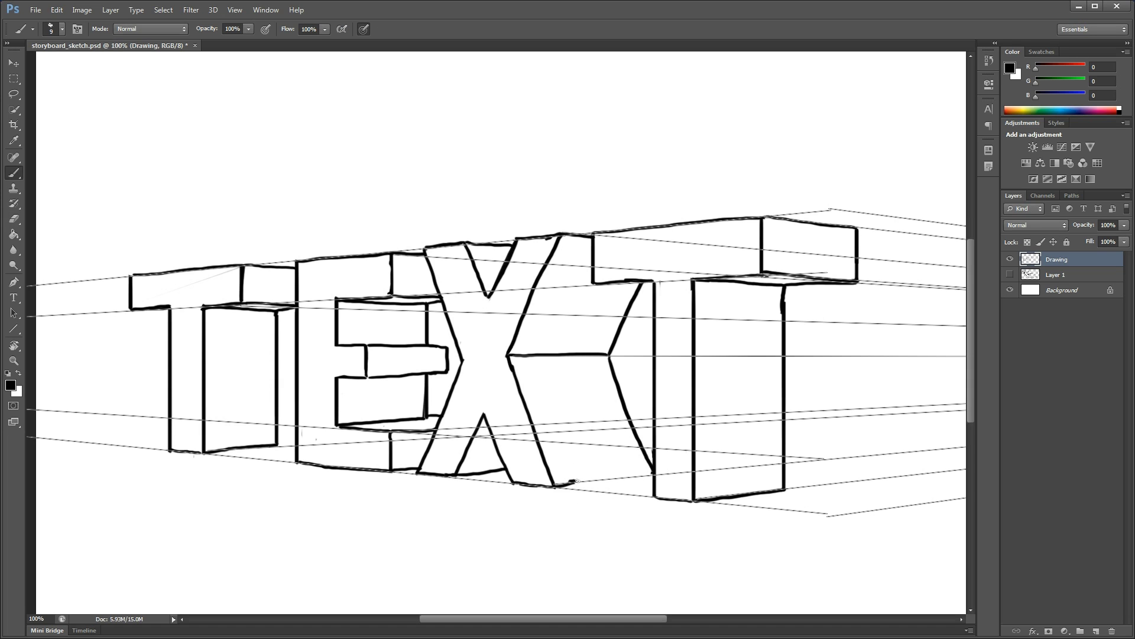
{"action": "left_click_drag", "start_coordinate": [562, 487], "coordinate": [653, 473]}
Zoom out and delete all perspective guide paths with the Path Selection tool.
{"action": "key", "text": "z"}
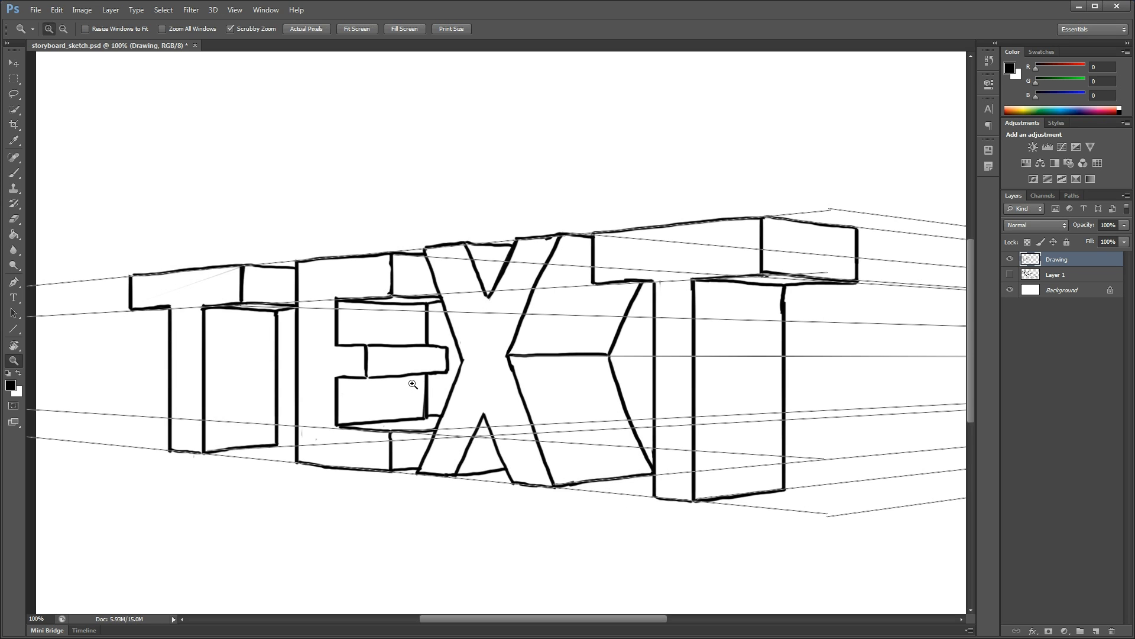
{"action": "left_click", "coordinate": [432, 367], "text": "alt"}
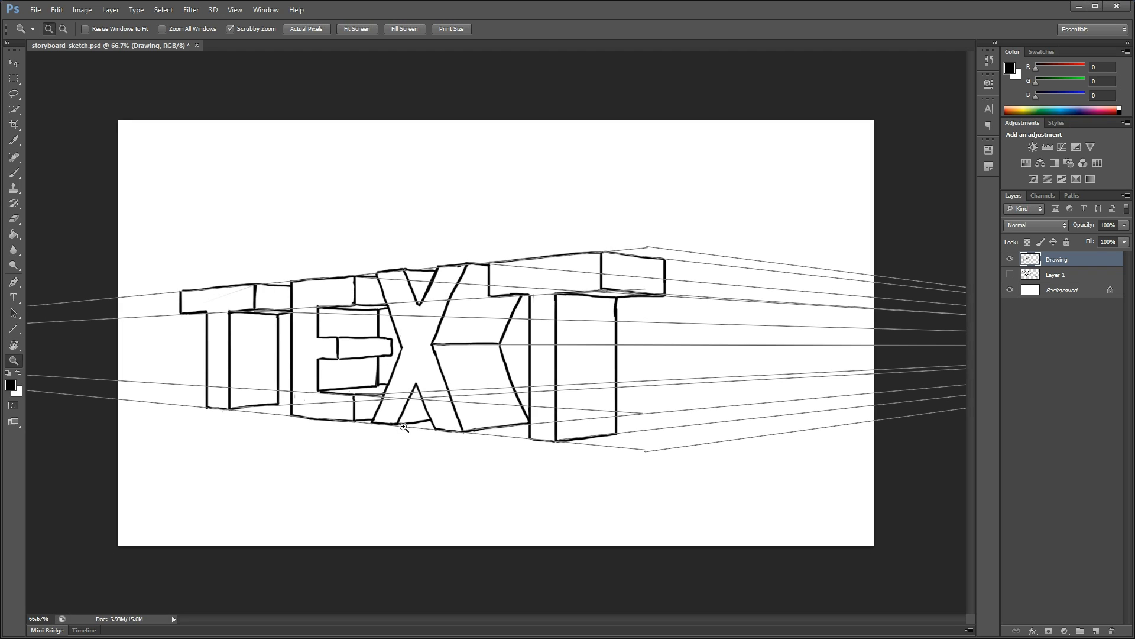
{"action": "left_click", "coordinate": [13, 313]}
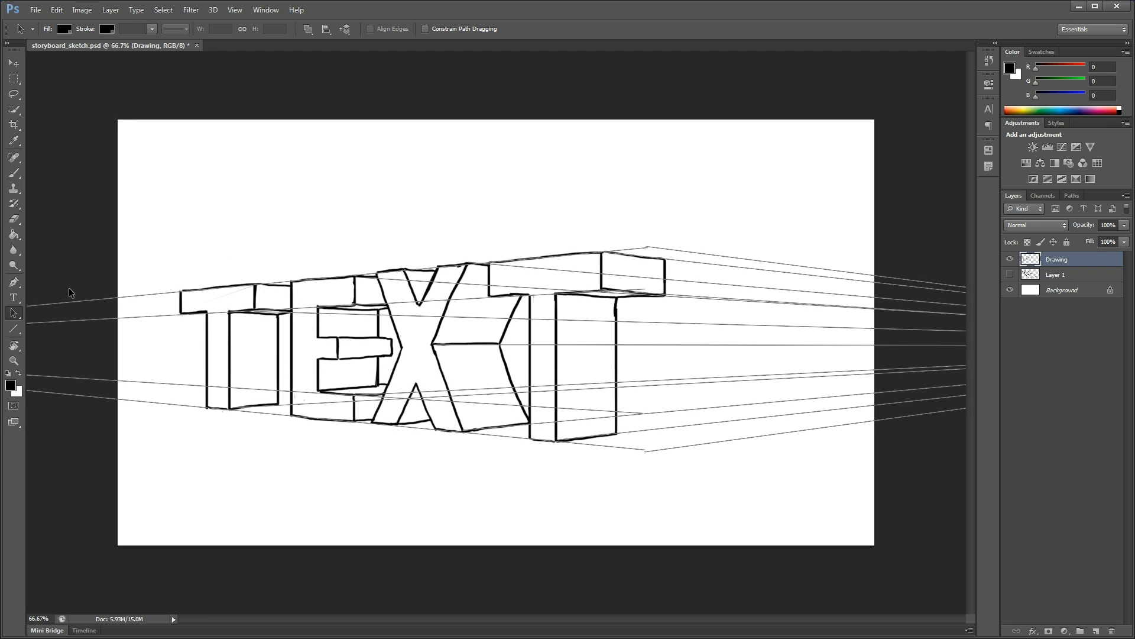
{"action": "key", "text": "Delete"}
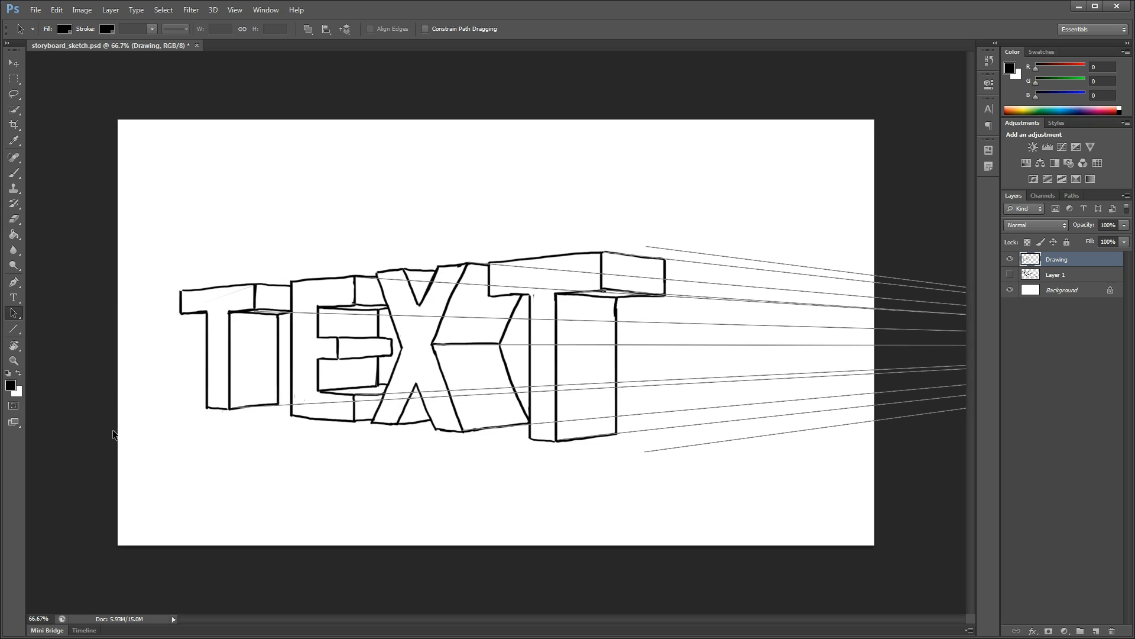
{"action": "key", "text": "Delete"}
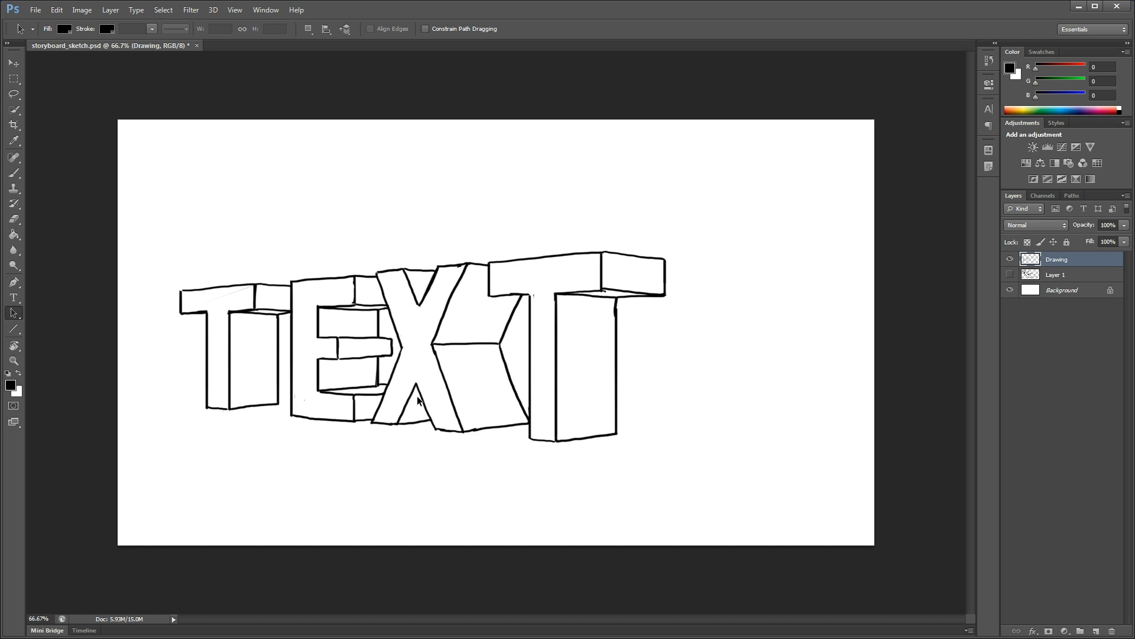
{"action": "key", "text": "v"}
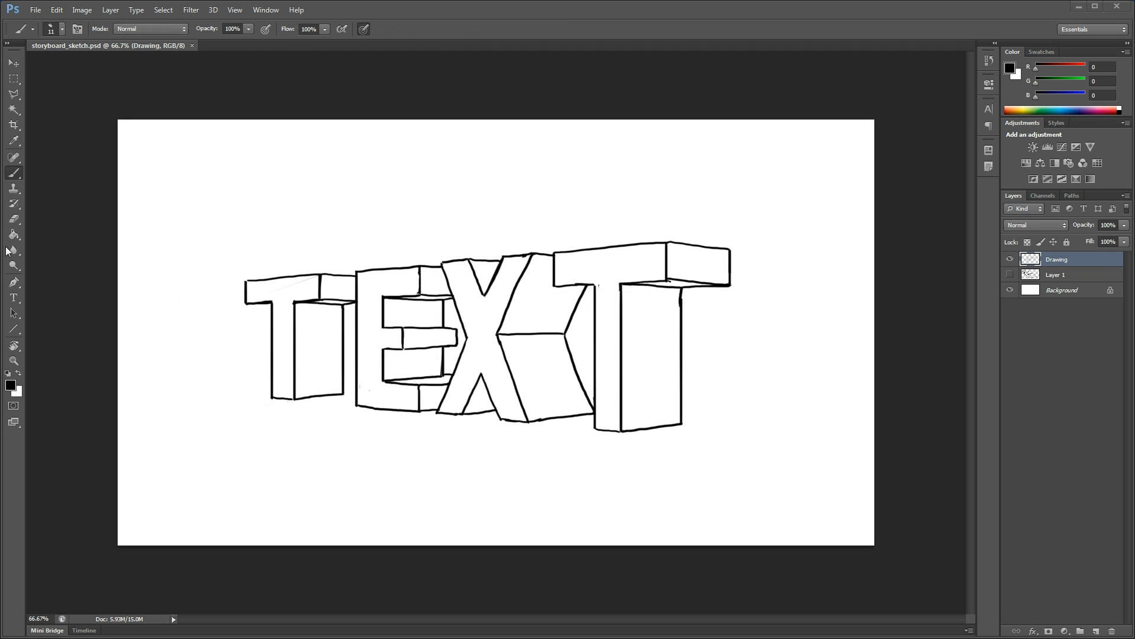
Magic Wand-select the T, E, X and T front faces at tolerance 50, then choose mid-grey 7f7f7f.
{"action": "left_click", "coordinate": [14, 110]}
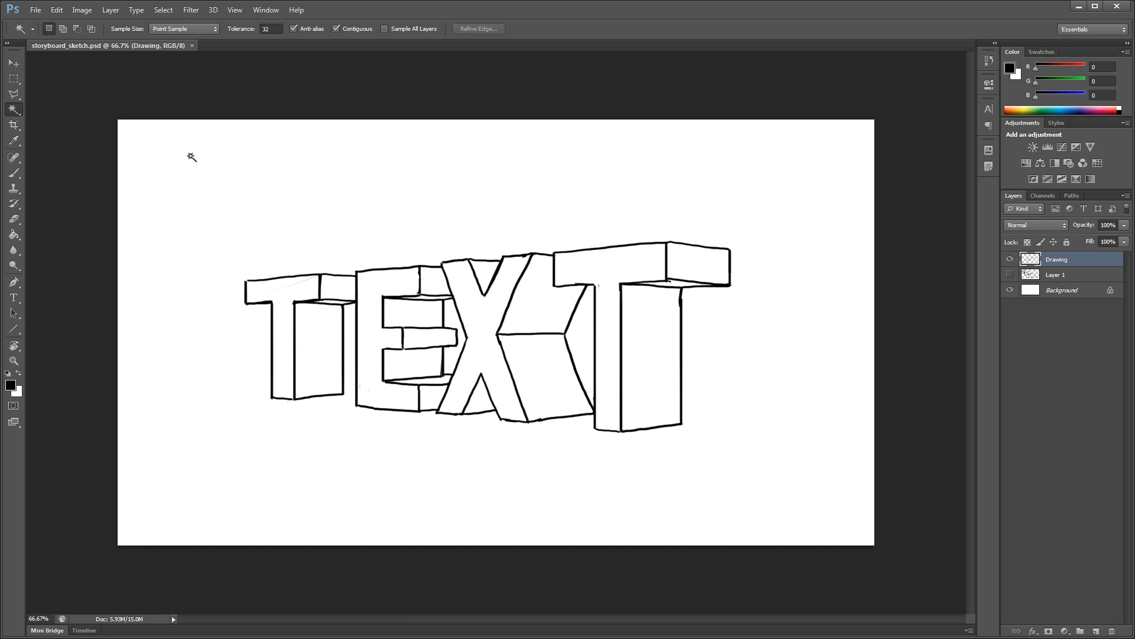
{"action": "left_click", "coordinate": [294, 290]}
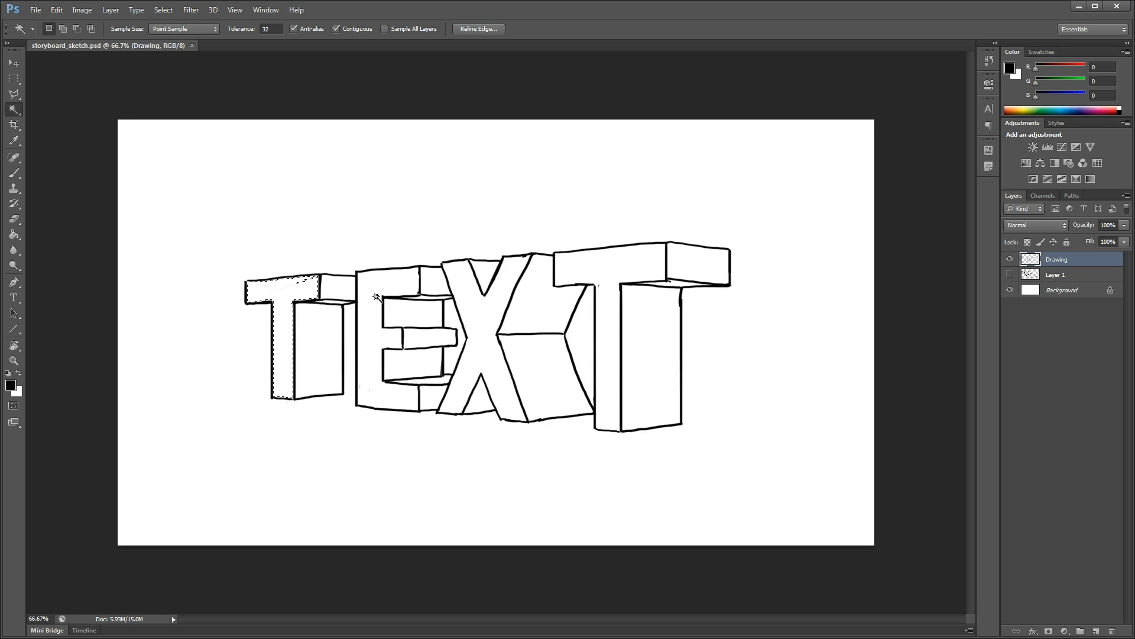
{"action": "left_click", "coordinate": [267, 30]}
{"action": "type", "text": "50"}
{"action": "left_click", "coordinate": [374, 330]}
{"action": "left_click", "coordinate": [480, 355], "text": "shift"}
{"action": "left_click", "coordinate": [582, 373], "text": "shift"}
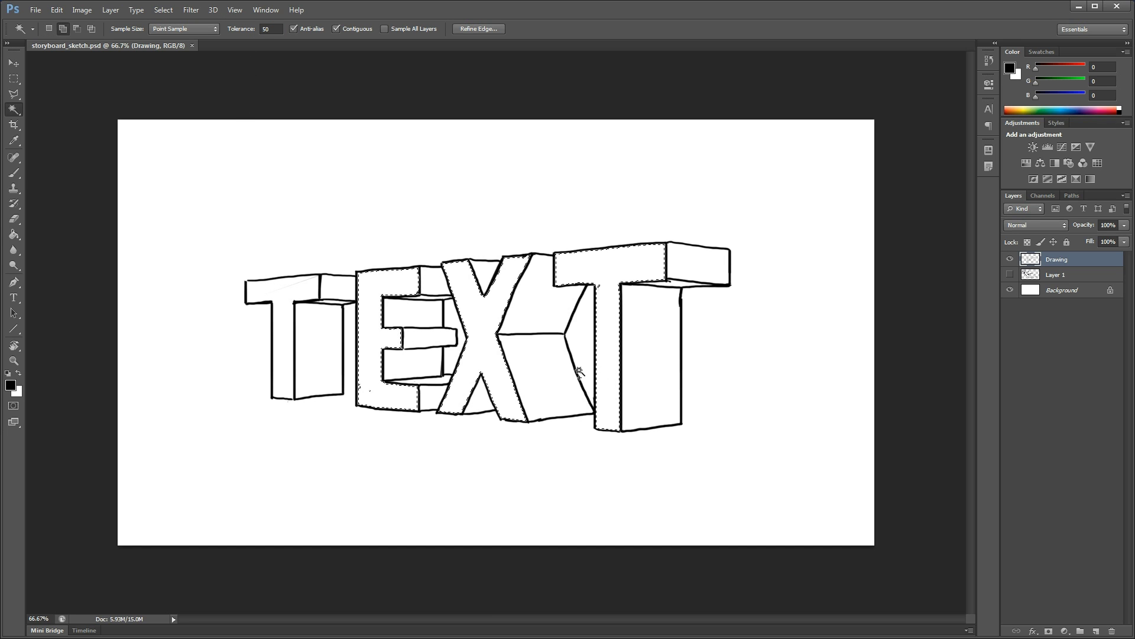
{"action": "left_click", "coordinate": [296, 346], "text": "shift"}
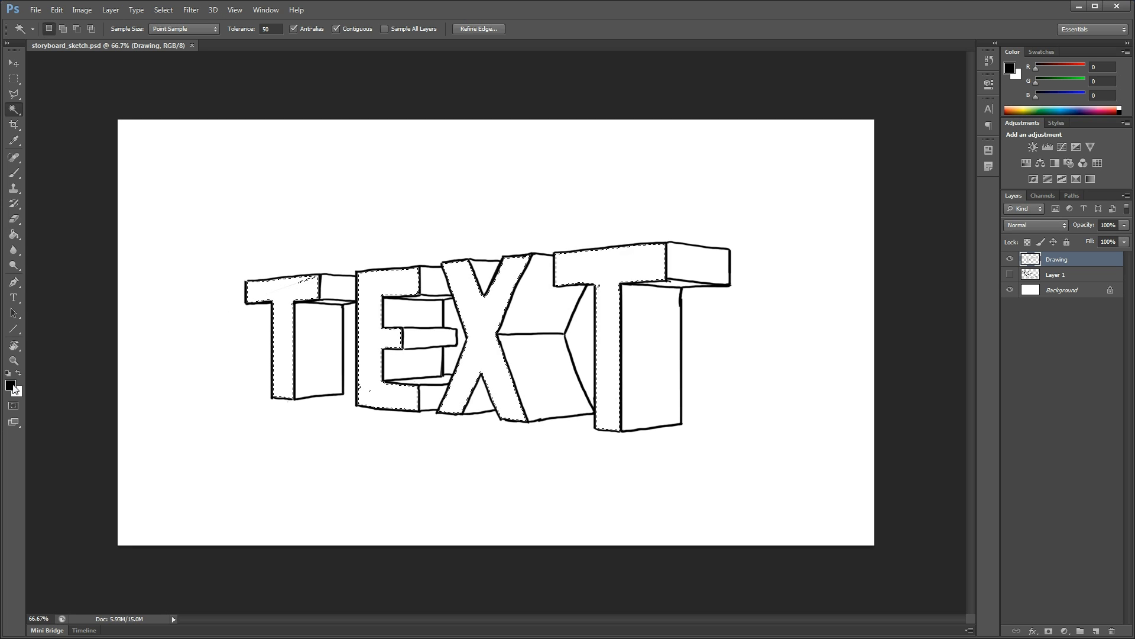
{"action": "left_click", "coordinate": [10, 385]}
{"action": "mouse_move", "coordinate": [408, 242]}
{"action": "left_mouse_down"}
{"action": "mouse_move", "coordinate": [398, 252]}
{"action": "mouse_move", "coordinate": [411, 266]}
{"action": "mouse_move", "coordinate": [400, 268]}
{"action": "left_mouse_up"}
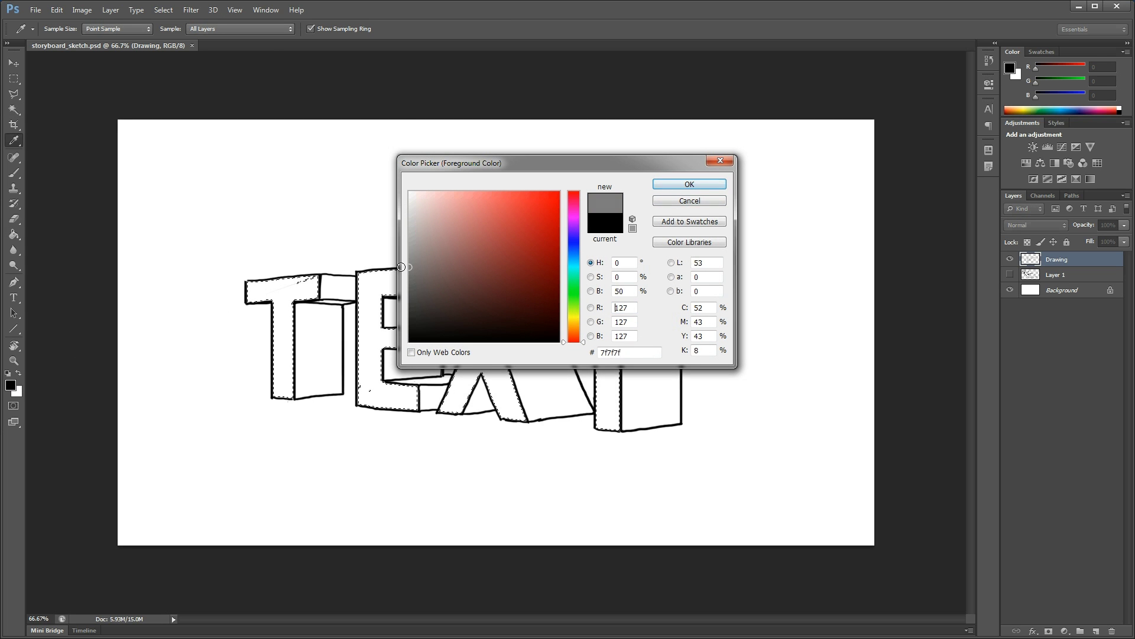
Paint Bucket the selected letter fronts mid-grey with Contiguous unchecked, then return to Magic Wand.
{"action": "left_click", "coordinate": [686, 185]}
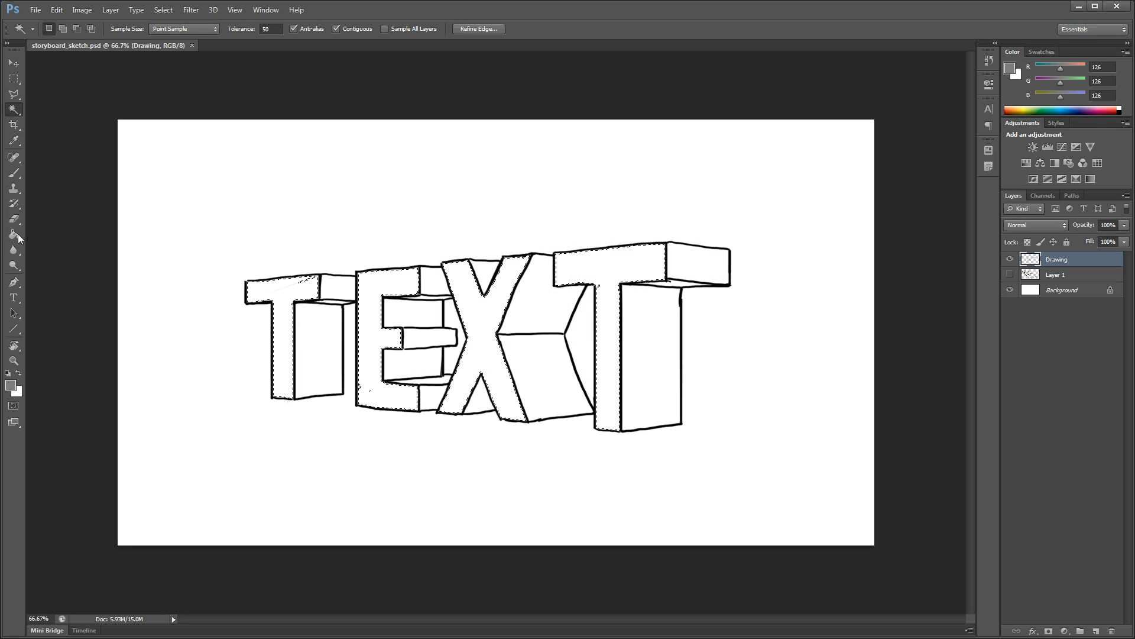
{"action": "left_click", "coordinate": [14, 234]}
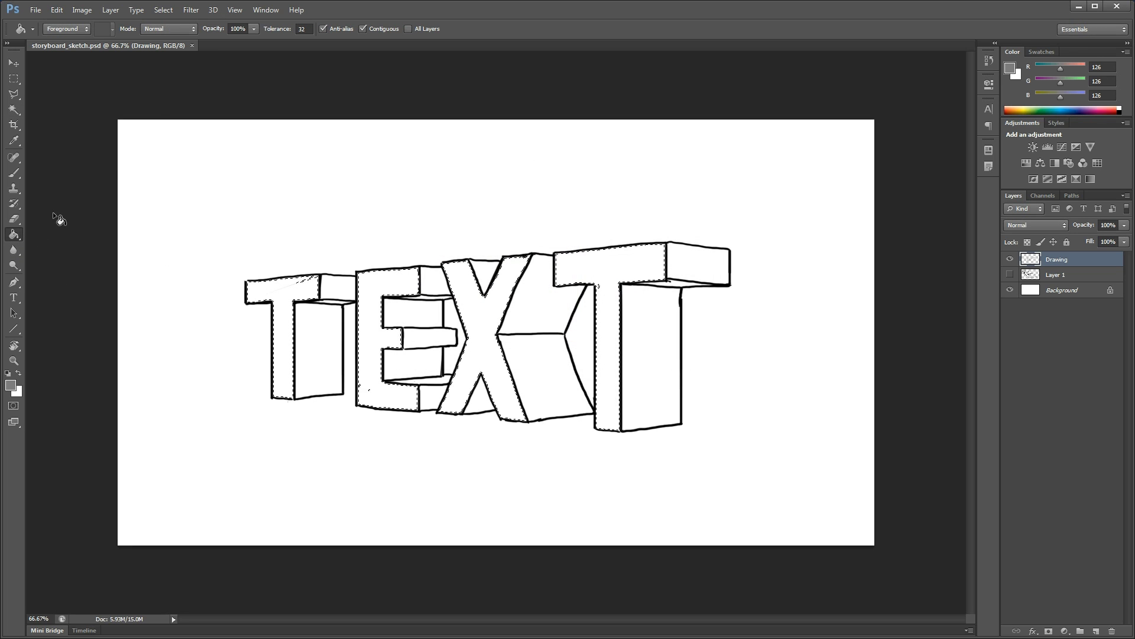
{"action": "left_click", "coordinate": [363, 29]}
{"action": "left_click", "coordinate": [456, 331]}
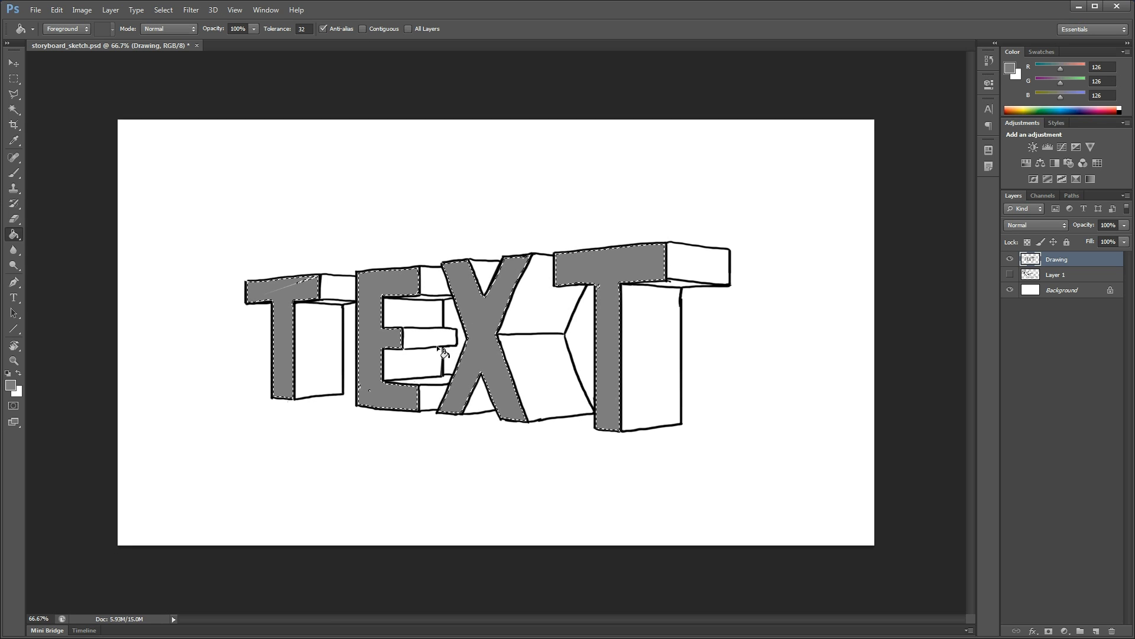
{"action": "left_click", "coordinate": [15, 112]}
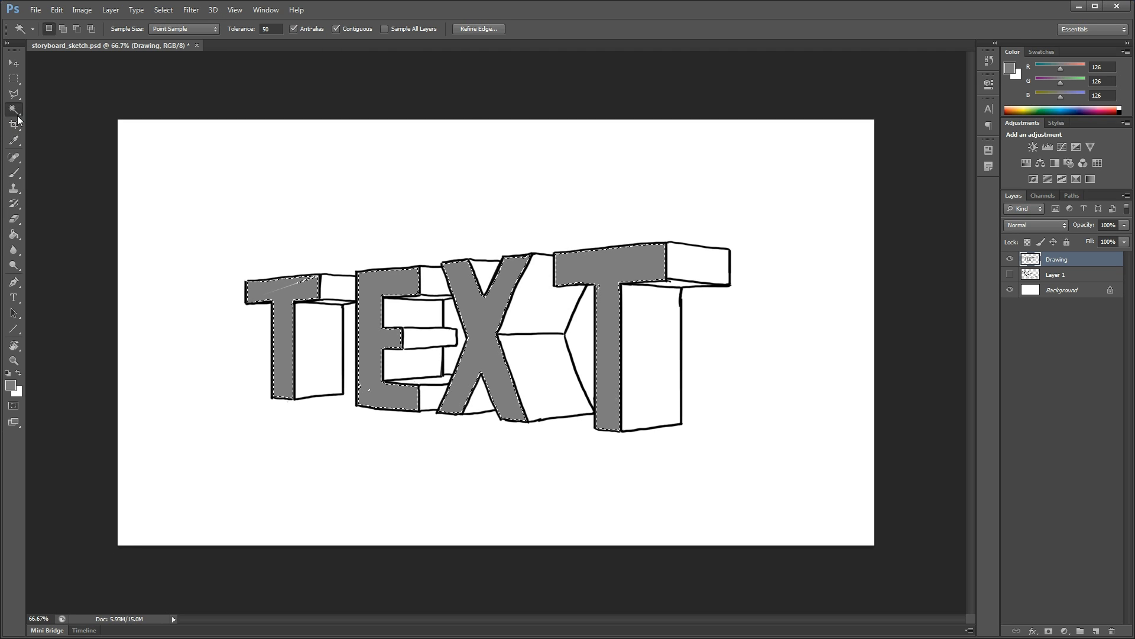
Magic Wand-select the white side, top and underside faces of all four letters.
{"action": "left_click", "coordinate": [337, 289]}
{"action": "left_click", "coordinate": [332, 357], "text": "shift"}
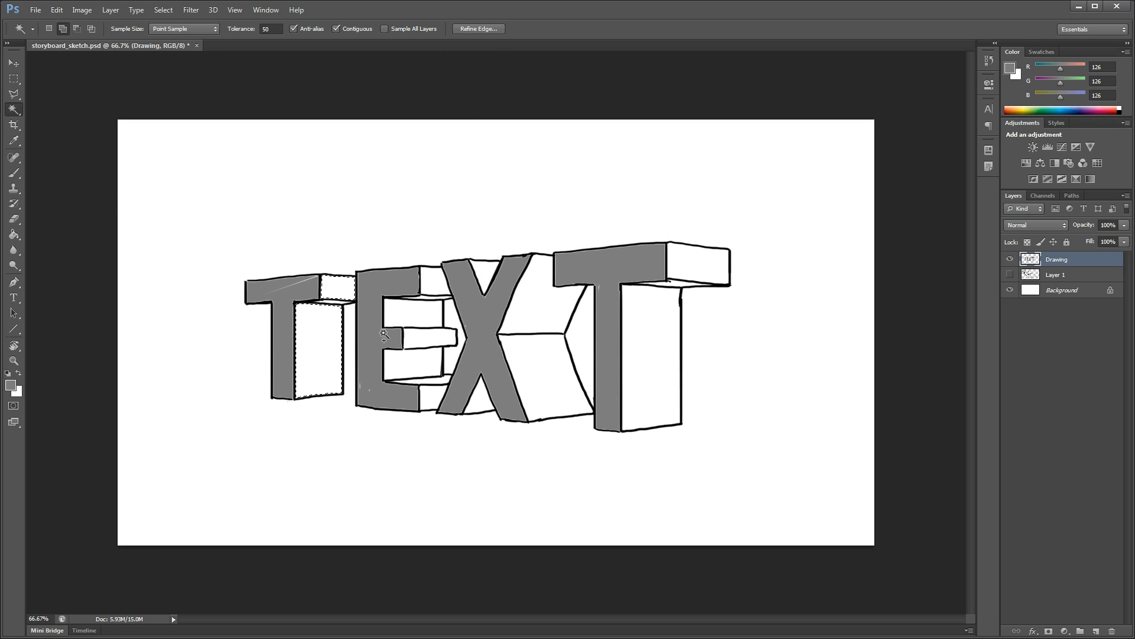
{"action": "left_click", "coordinate": [435, 279], "text": "shift"}
{"action": "left_click", "coordinate": [433, 345], "text": "shift"}
{"action": "left_click", "coordinate": [434, 397], "text": "shift"}
{"action": "left_click", "coordinate": [539, 385], "text": "shift"}
{"action": "left_click", "coordinate": [542, 289], "text": "shift"}
{"action": "left_click", "coordinate": [685, 282], "text": "shift"}
Open Select > Modify > Expand for the side-face selection.
{"action": "key", "text": "shift"}
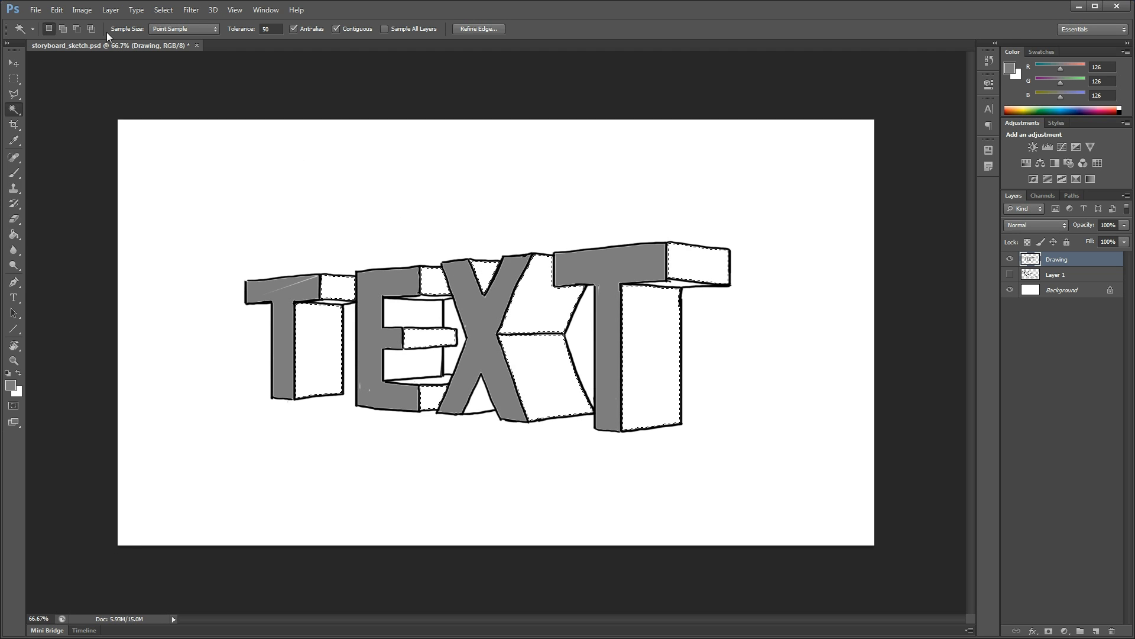
{"action": "left_click", "coordinate": [163, 9]}
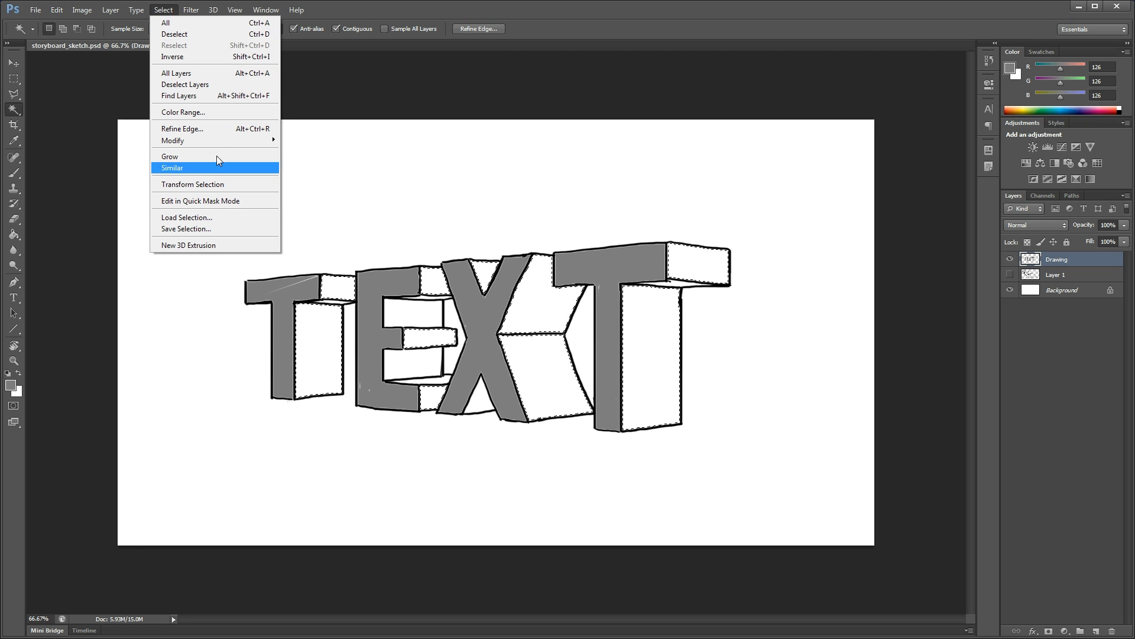
{"action": "mouse_move", "coordinate": [216, 140]}
{"action": "left_click", "coordinate": [115, 161]}
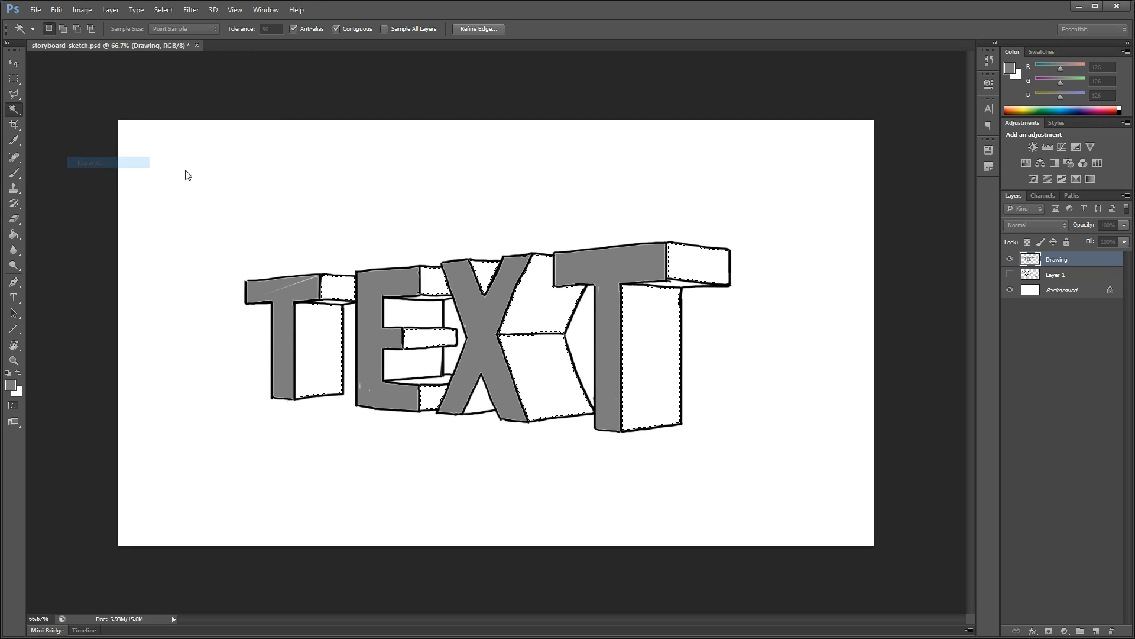
Expand the selection by 1 pixel and set the foreground to light grey 201.
{"action": "left_click", "coordinate": [621, 235]}
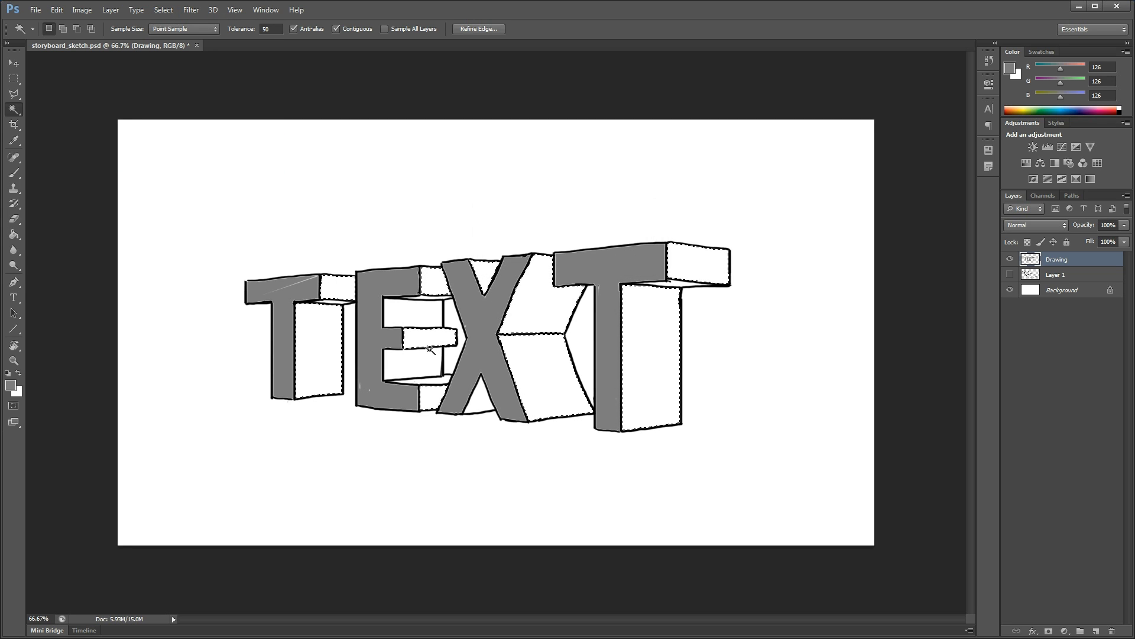
{"action": "left_click", "coordinate": [10, 385]}
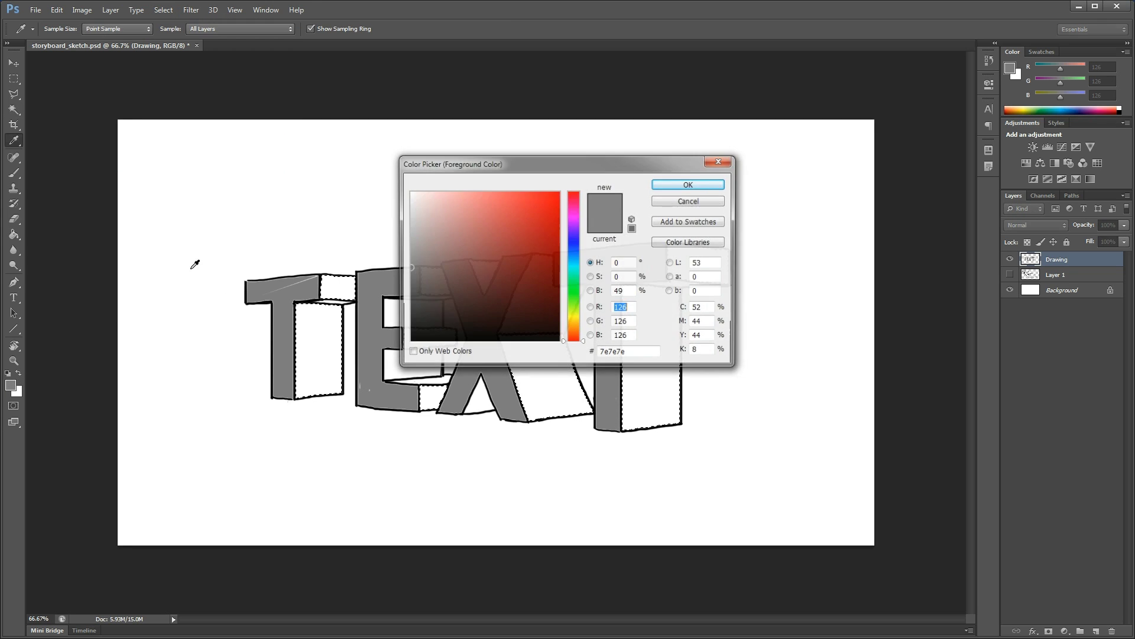
{"action": "left_click", "coordinate": [409, 223]}
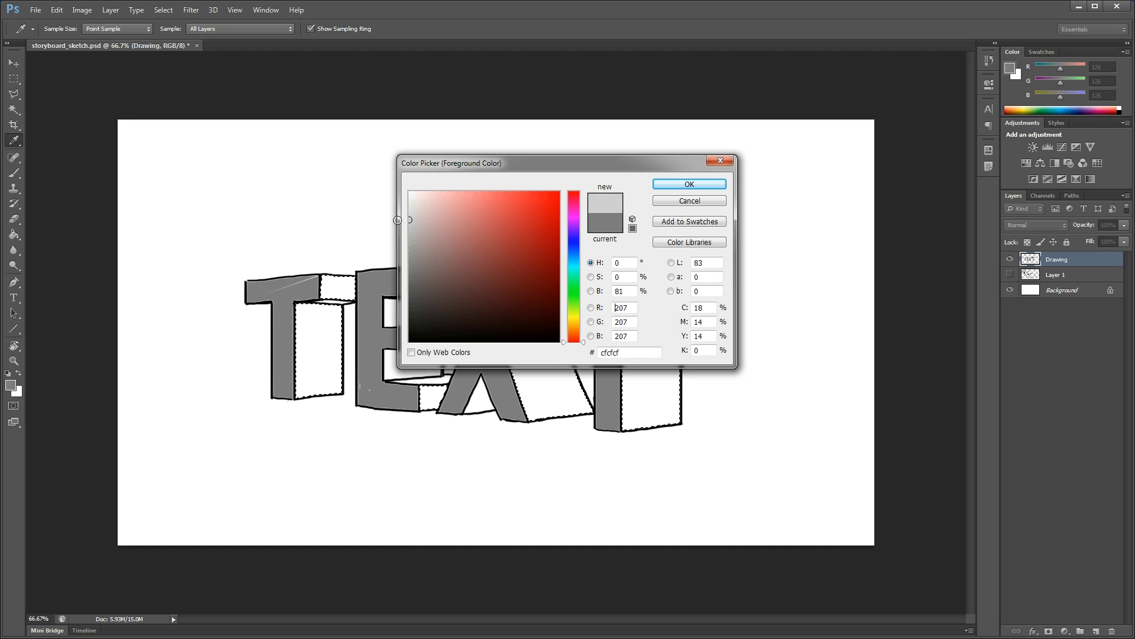
{"action": "left_click", "coordinate": [658, 186]}
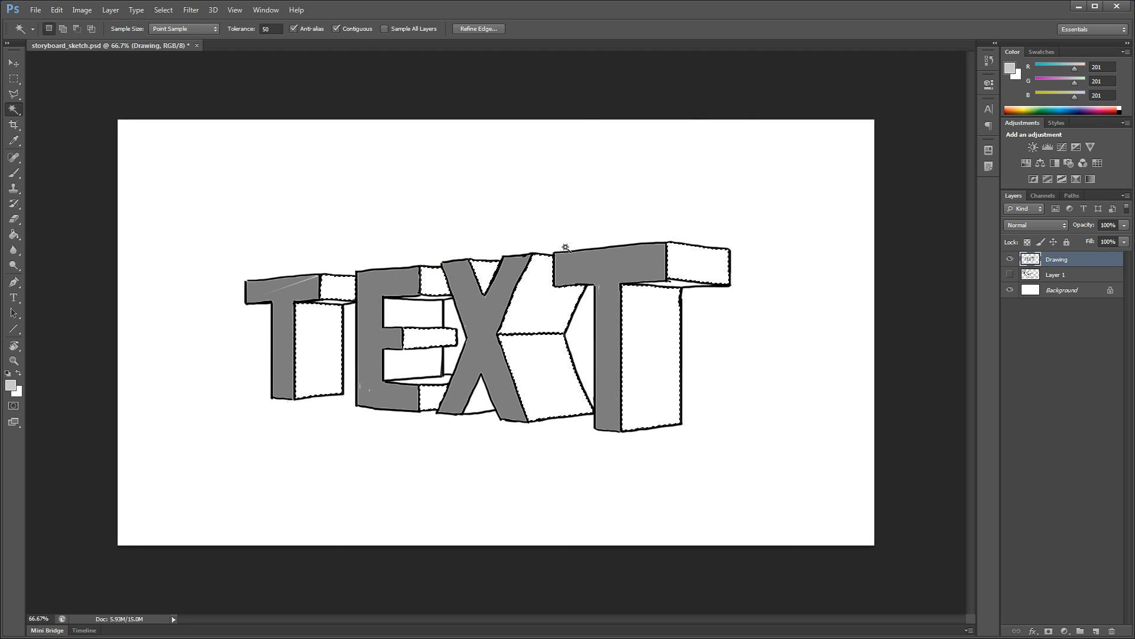
Paint Bucket the selected side faces light grey and deselect.
{"action": "left_click", "coordinate": [14, 234]}
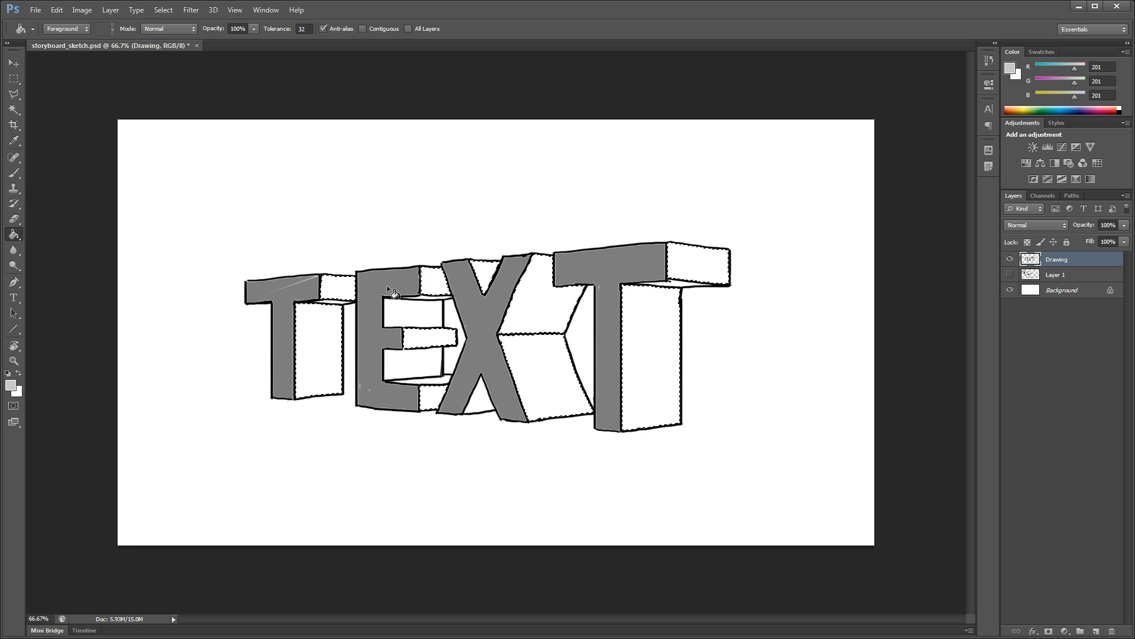
{"action": "left_click", "coordinate": [336, 286]}
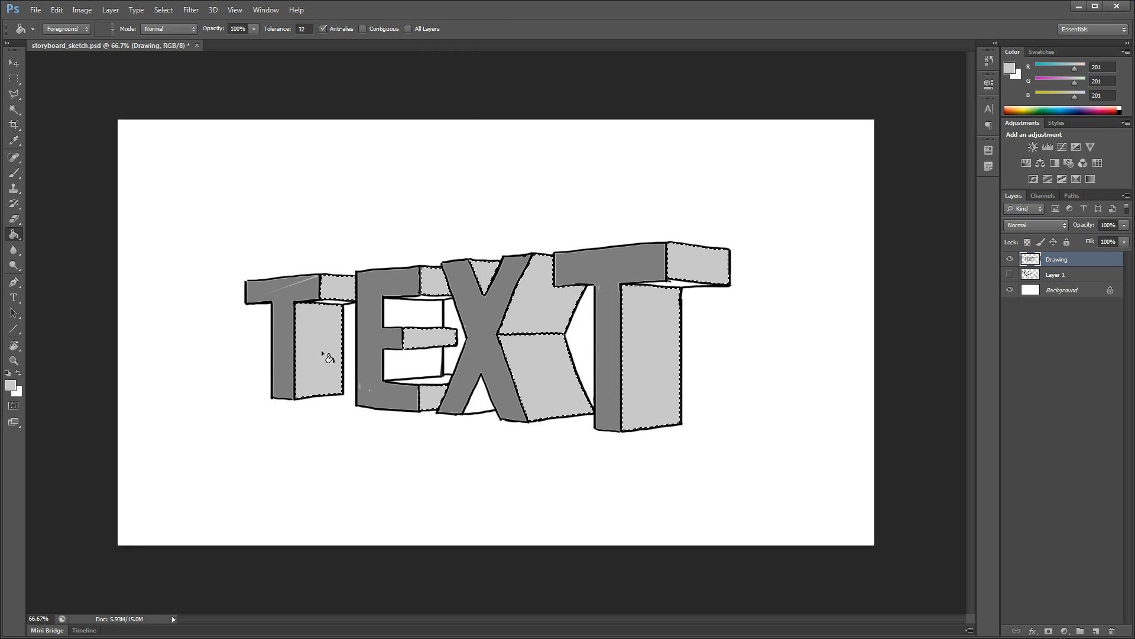
{"action": "key", "text": "ctrl+d"}
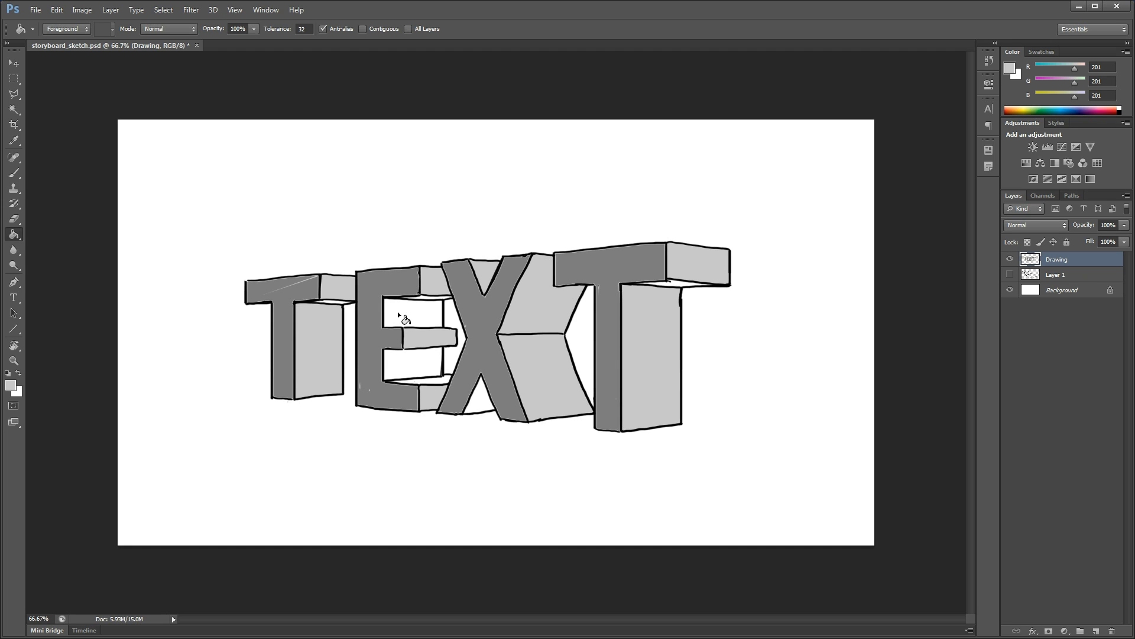
Select the E's two inner white holes and expand the selection.
{"action": "left_click", "coordinate": [14, 109]}
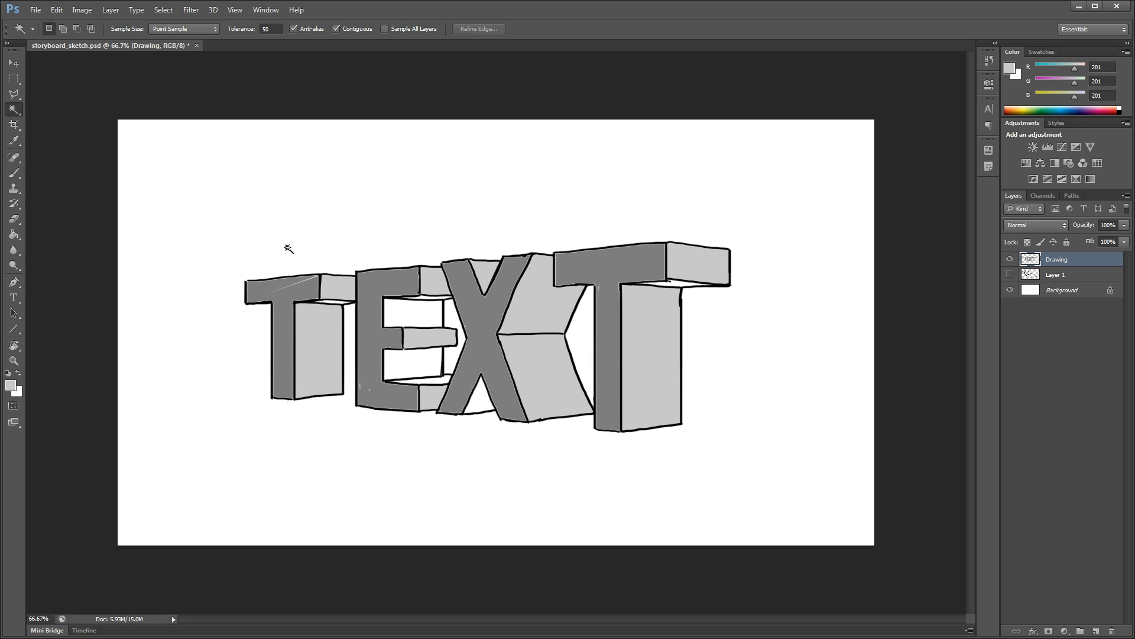
{"action": "left_click", "coordinate": [400, 317]}
{"action": "left_click", "coordinate": [405, 374]}
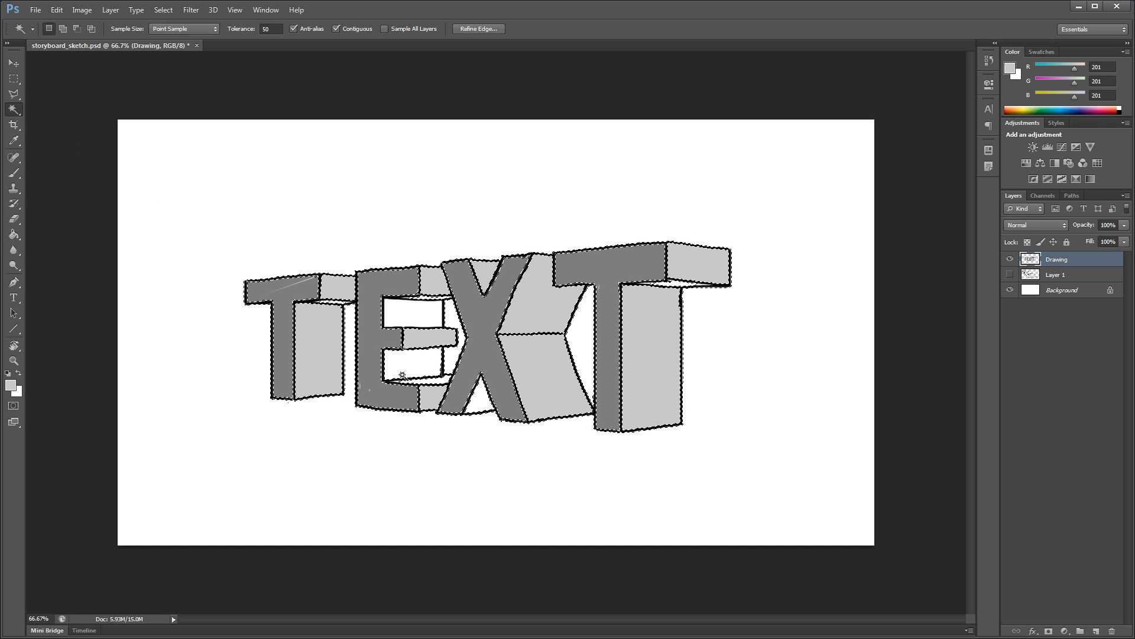
{"action": "left_click", "coordinate": [405, 373]}
{"action": "left_click", "coordinate": [414, 317], "text": "shift"}
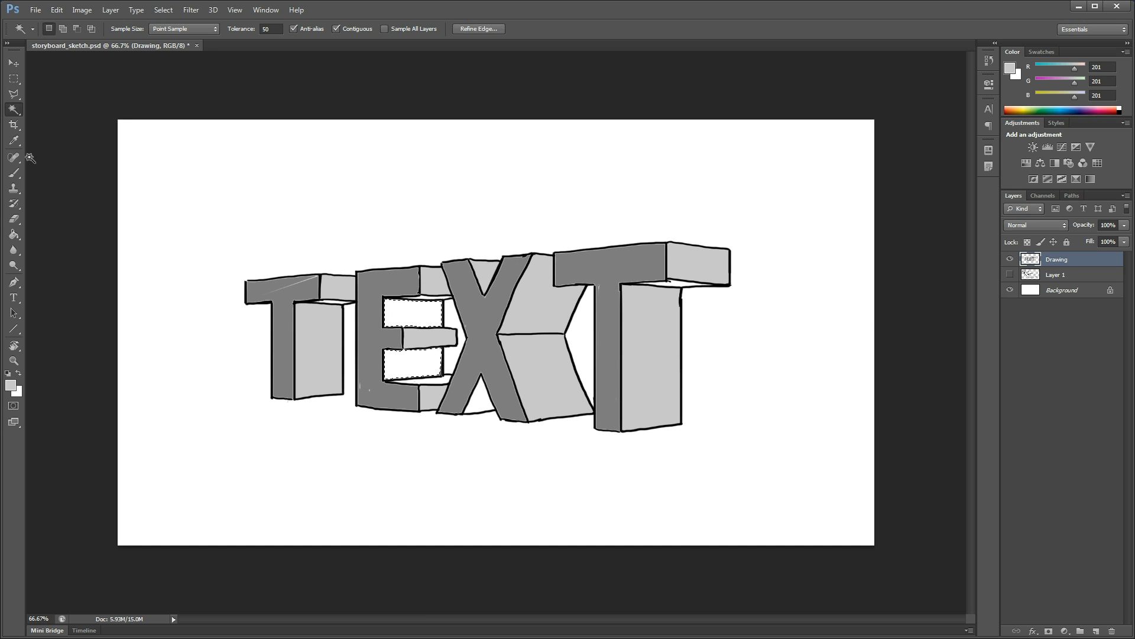
{"action": "left_click", "coordinate": [163, 10]}
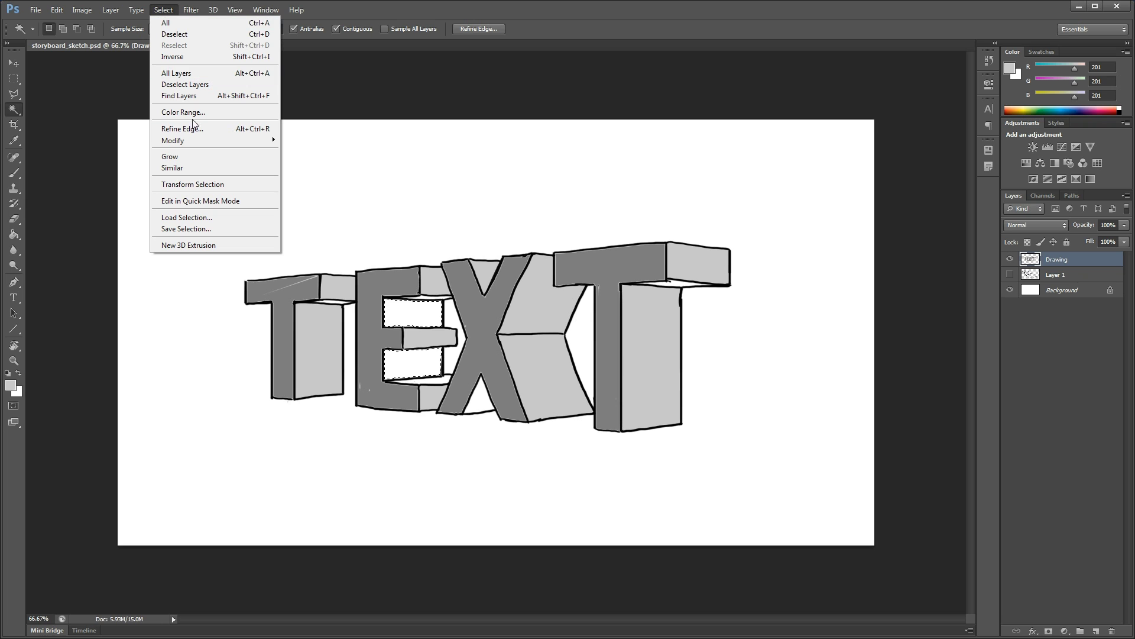
{"action": "mouse_move", "coordinate": [228, 142]}
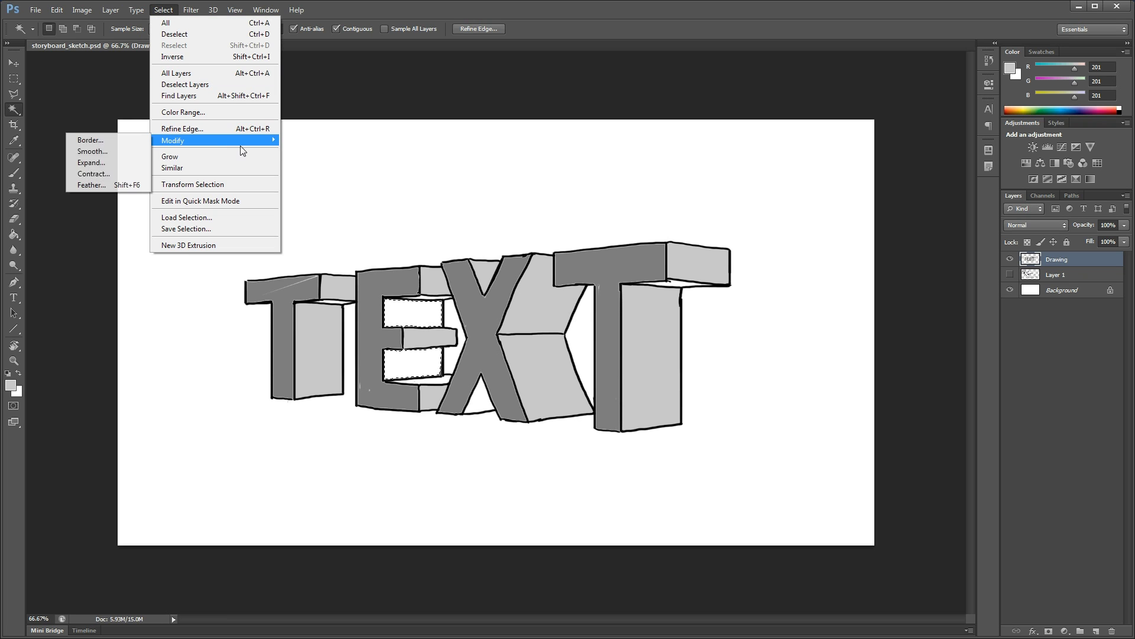
{"action": "left_click", "coordinate": [115, 162]}
{"action": "left_click", "coordinate": [622, 233]}
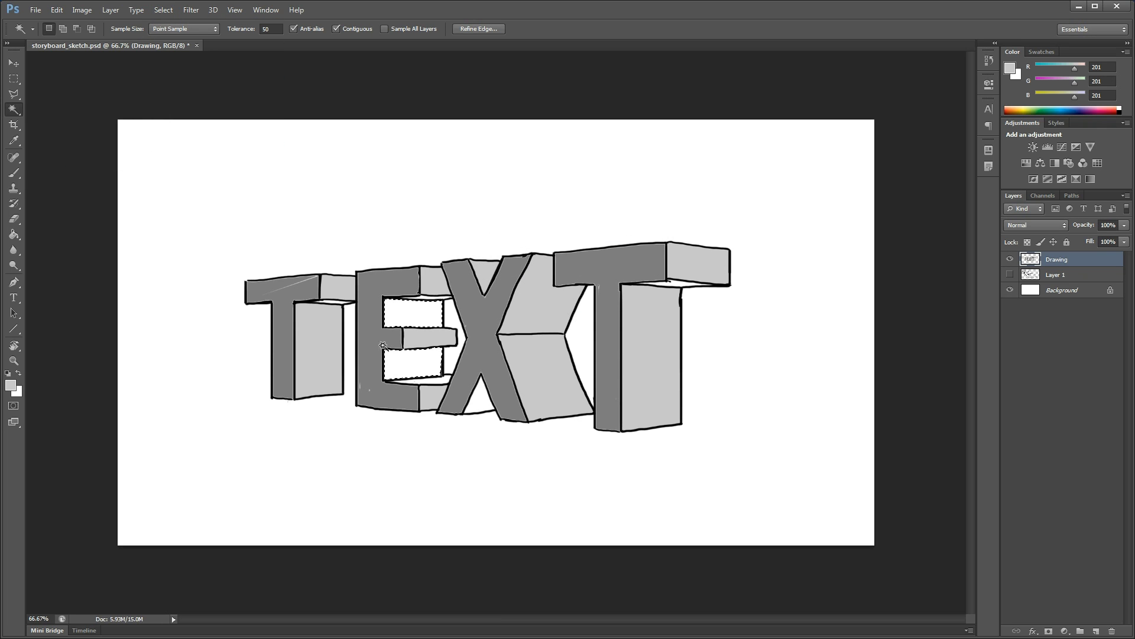
Fill the E's holes light grey, deselect, then Magic Wand the area around the letters.
{"action": "left_click", "coordinate": [14, 234]}
{"action": "left_click", "coordinate": [400, 313]}
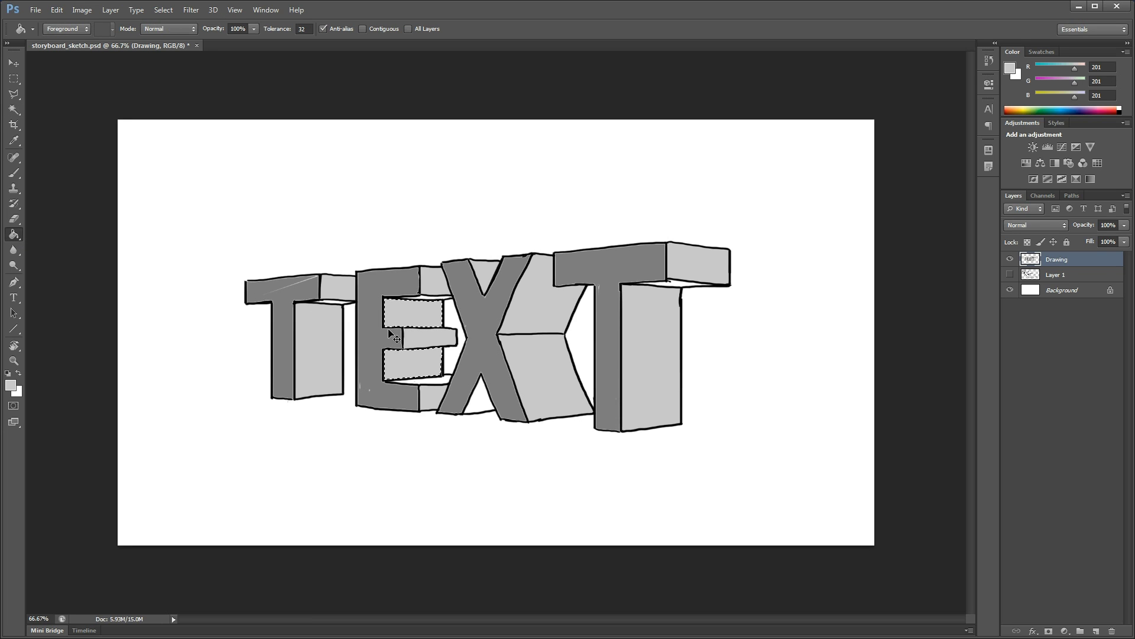
{"action": "key", "text": "ctrl+d"}
{"action": "left_click", "coordinate": [13, 110]}
{"action": "left_click", "coordinate": [331, 302]}
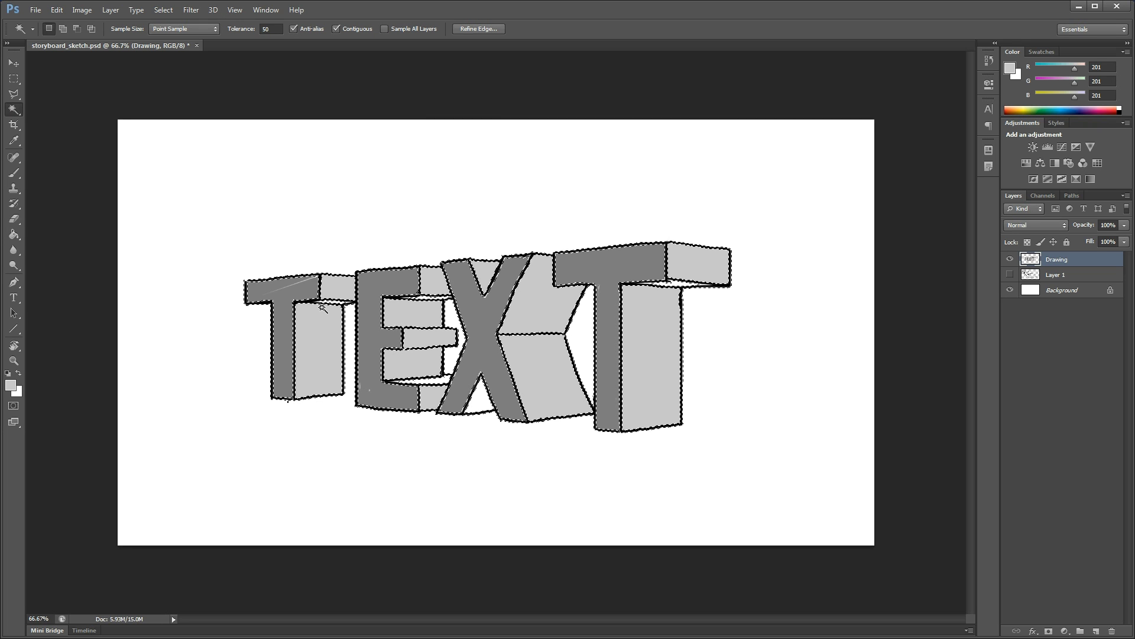
Add the slivers by the E, first T and X triangle, then expand by 1 pixel.
{"action": "left_click", "coordinate": [431, 303], "text": "shift"}
{"action": "left_click", "coordinate": [430, 300]}
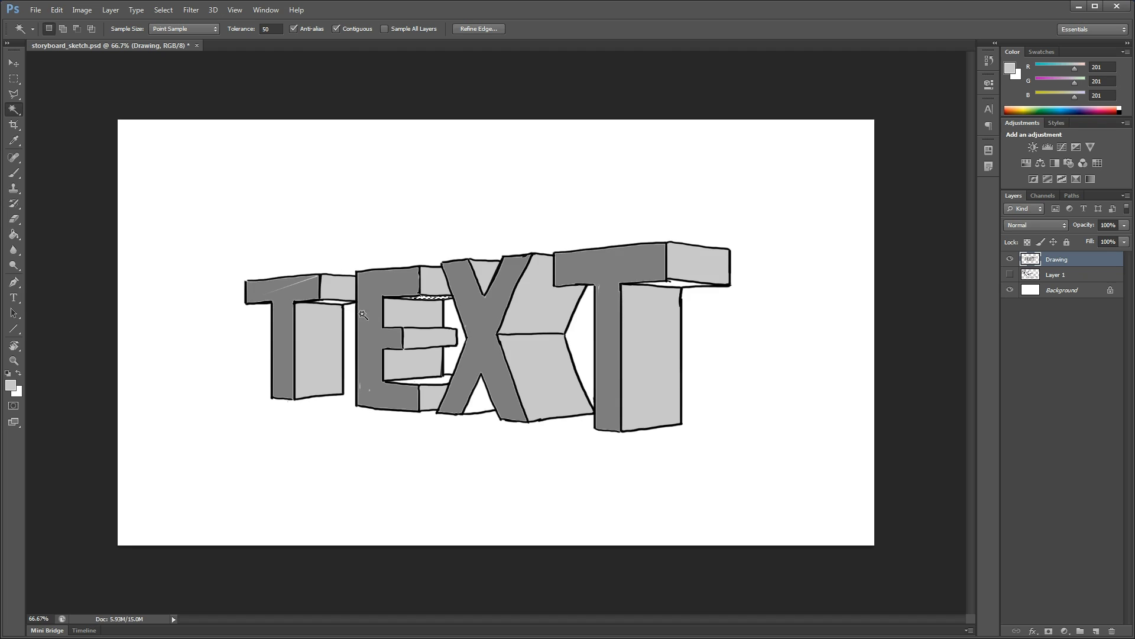
{"action": "left_click", "coordinate": [340, 304]}
{"action": "left_click", "coordinate": [477, 398], "text": "shift"}
{"action": "left_click", "coordinate": [171, 12]}
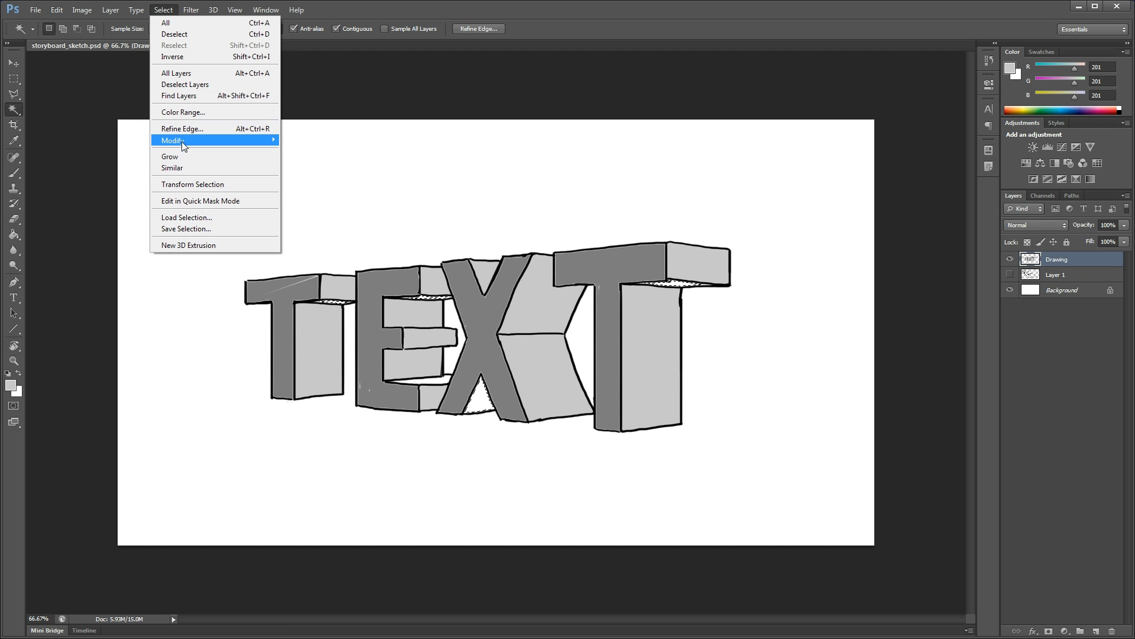
{"action": "mouse_move", "coordinate": [182, 141]}
{"action": "left_click", "coordinate": [142, 164]}
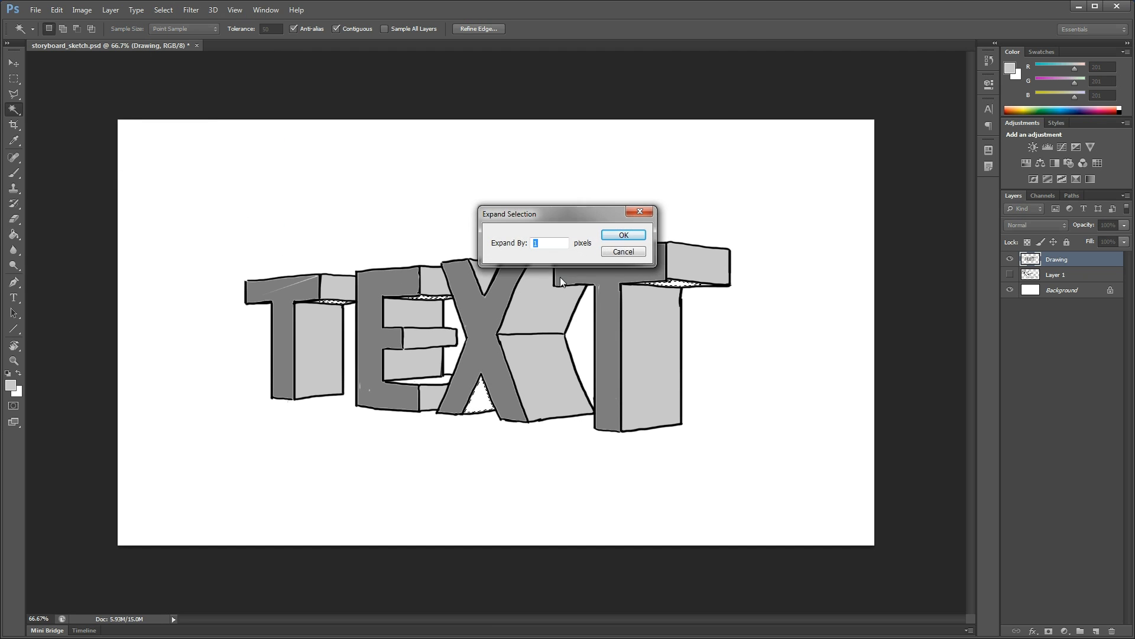
{"action": "left_click", "coordinate": [623, 234]}
Sample dark grey 666666, fill the X's triangle with it, and deselect.
{"action": "left_click", "coordinate": [11, 386]}
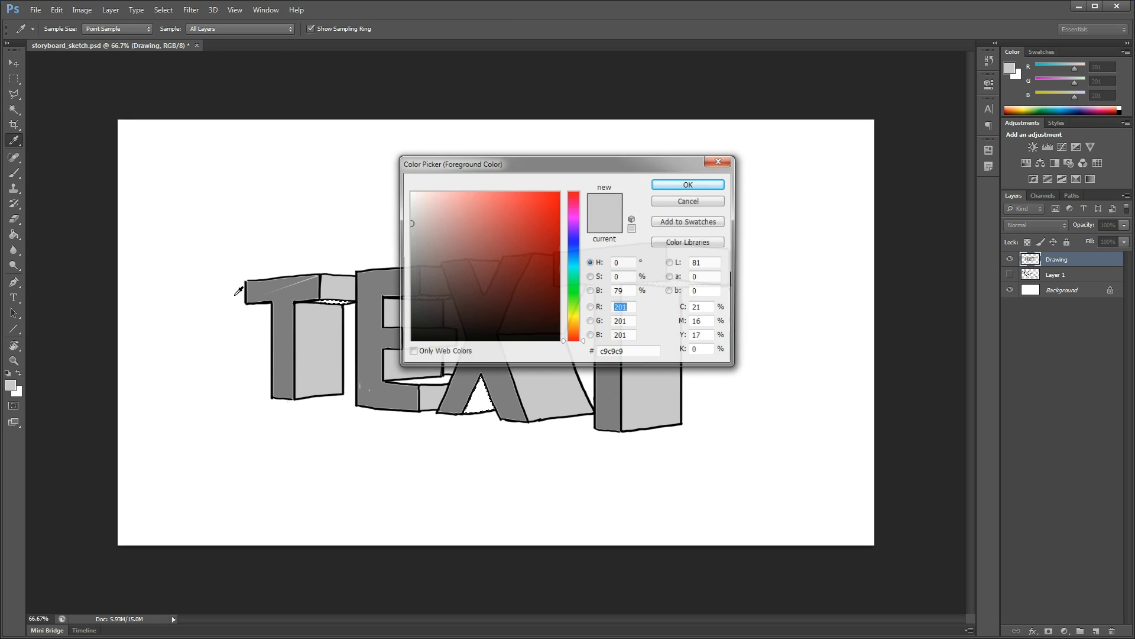
{"action": "left_click", "coordinate": [263, 292]}
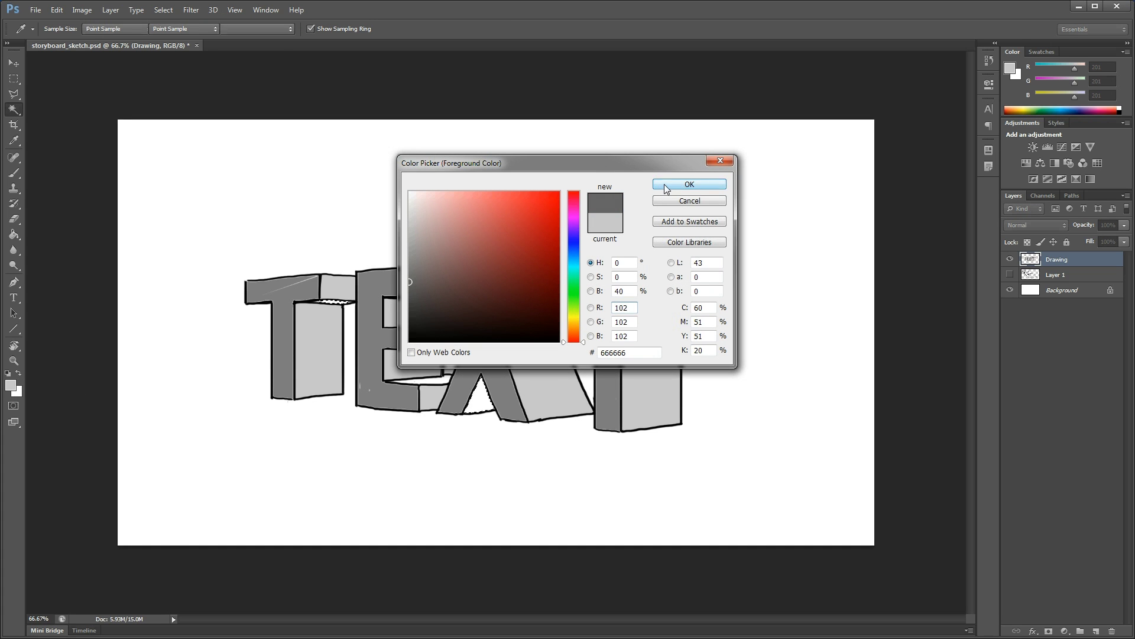
{"action": "left_click", "coordinate": [666, 186]}
{"action": "left_click", "coordinate": [14, 234]}
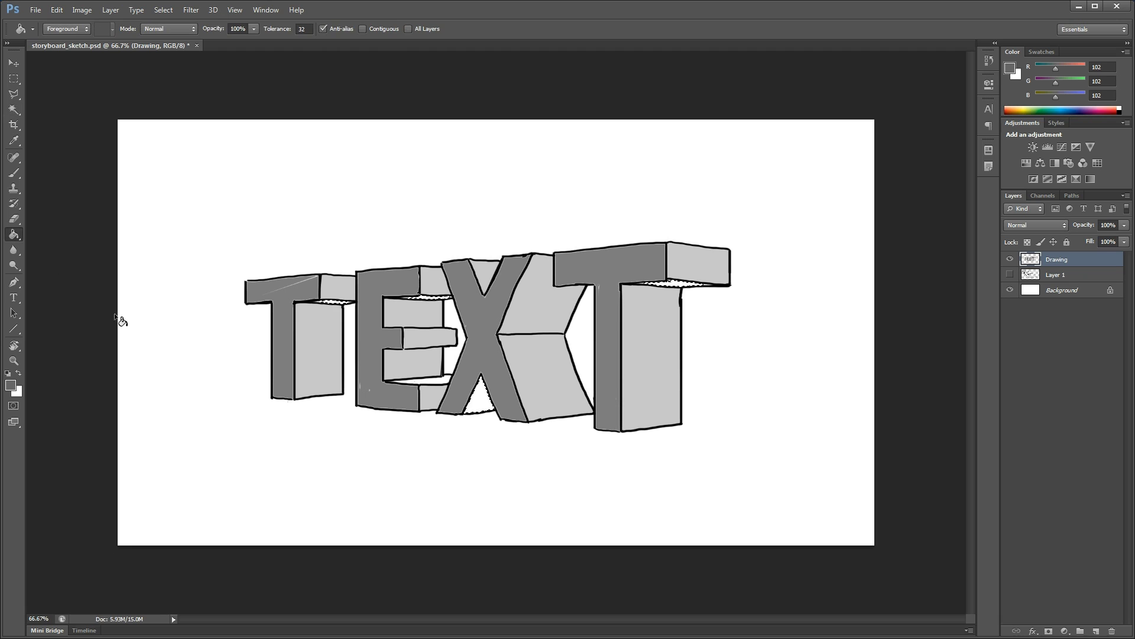
{"action": "left_click", "coordinate": [477, 408]}
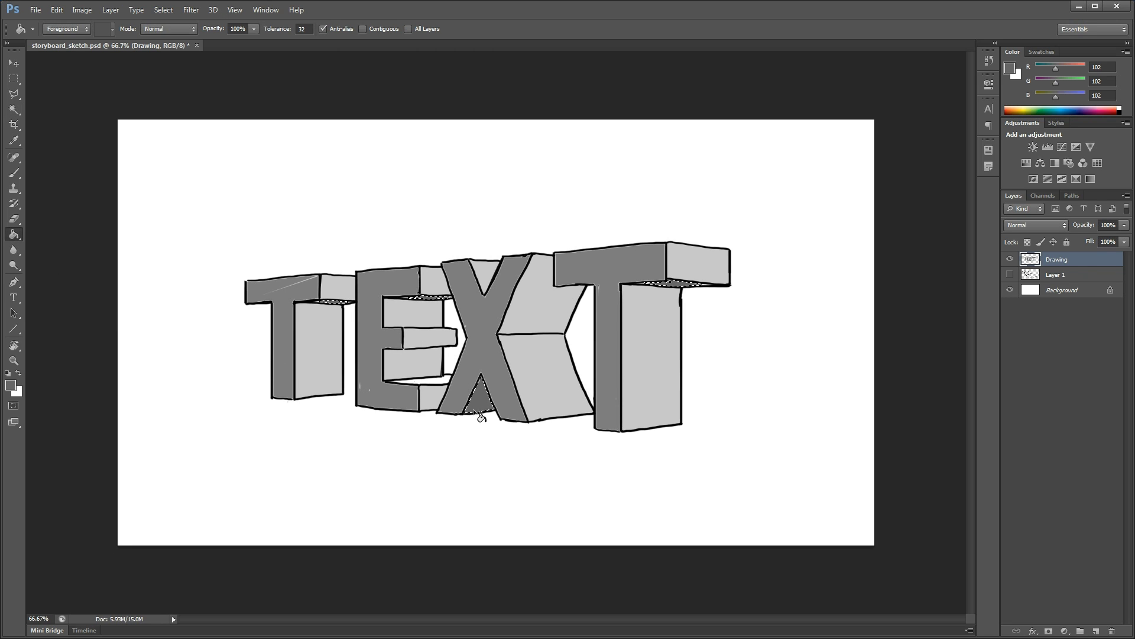
{"action": "key", "text": "ctrl+d"}
Fill the E's lower-right white gap and move the TEXT drawing up slightly.
{"action": "left_click", "coordinate": [422, 386]}
{"action": "left_click", "coordinate": [12, 66]}
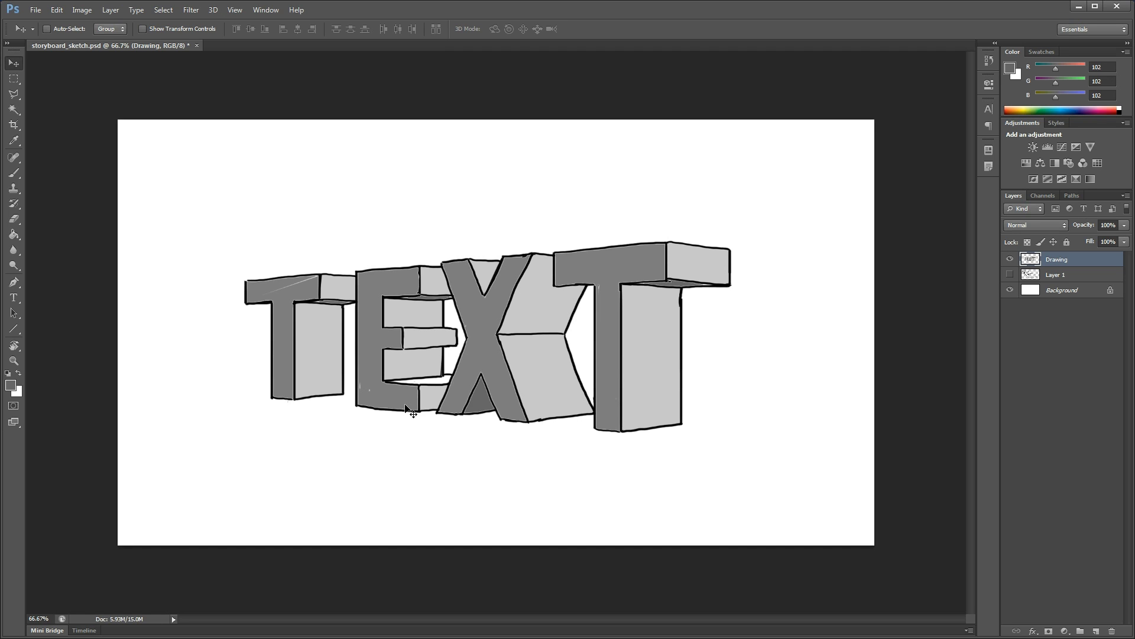
{"action": "left_click_drag", "start_coordinate": [512, 374], "coordinate": [518, 348]}
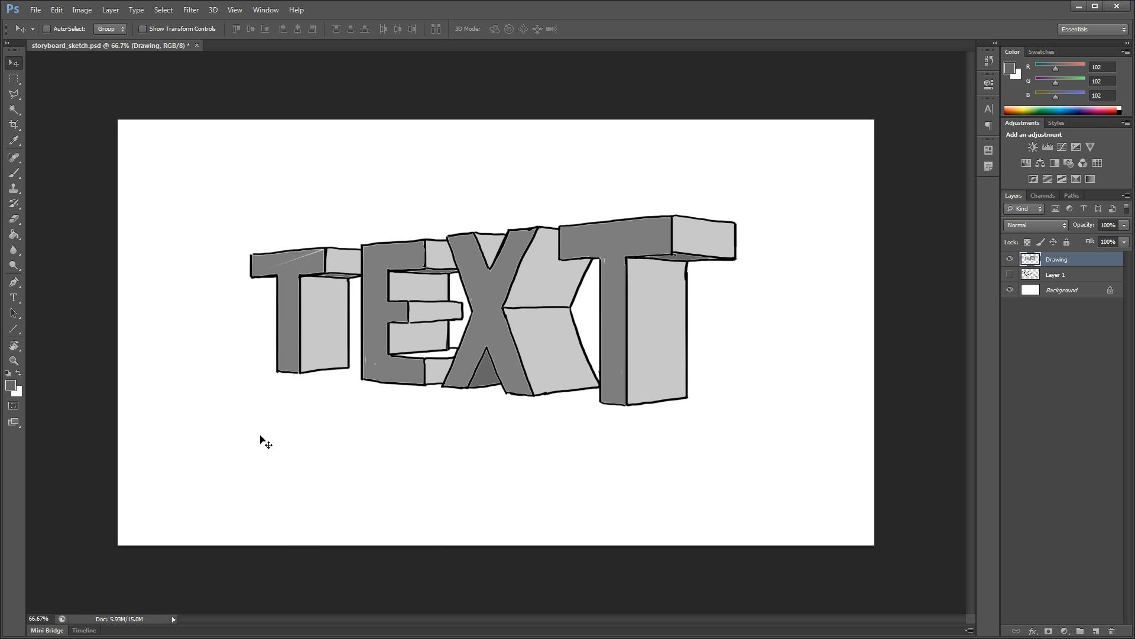
Set up the Brush tool with black paint on a new empty layer.
{"action": "left_click", "coordinate": [13, 173]}
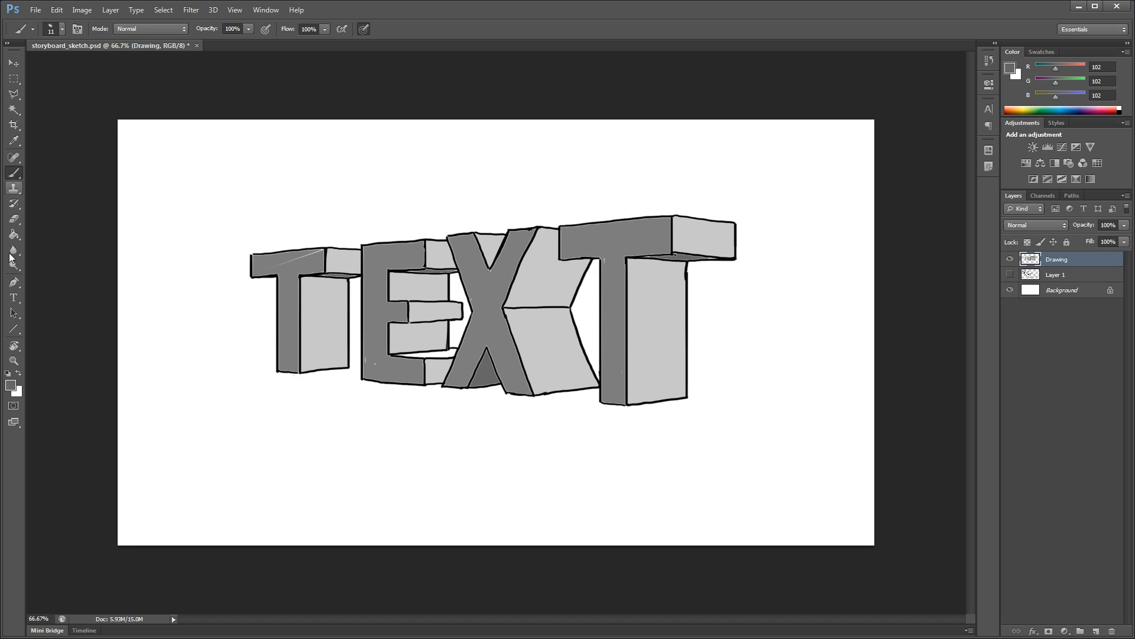
{"action": "left_click", "coordinate": [8, 374]}
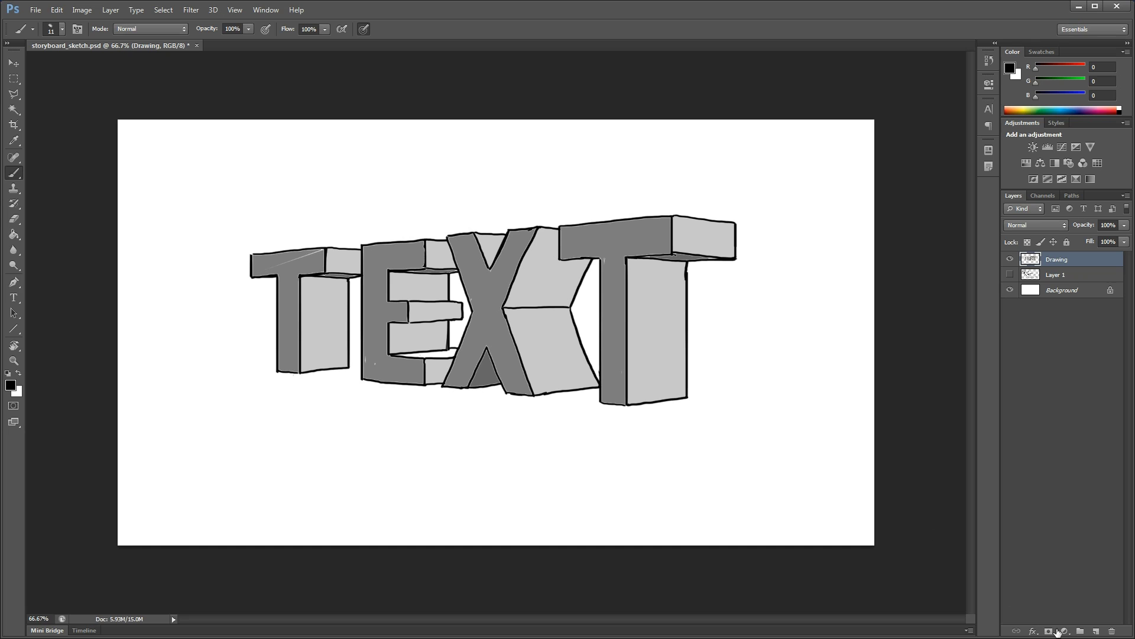
{"action": "left_click", "coordinate": [1096, 631]}
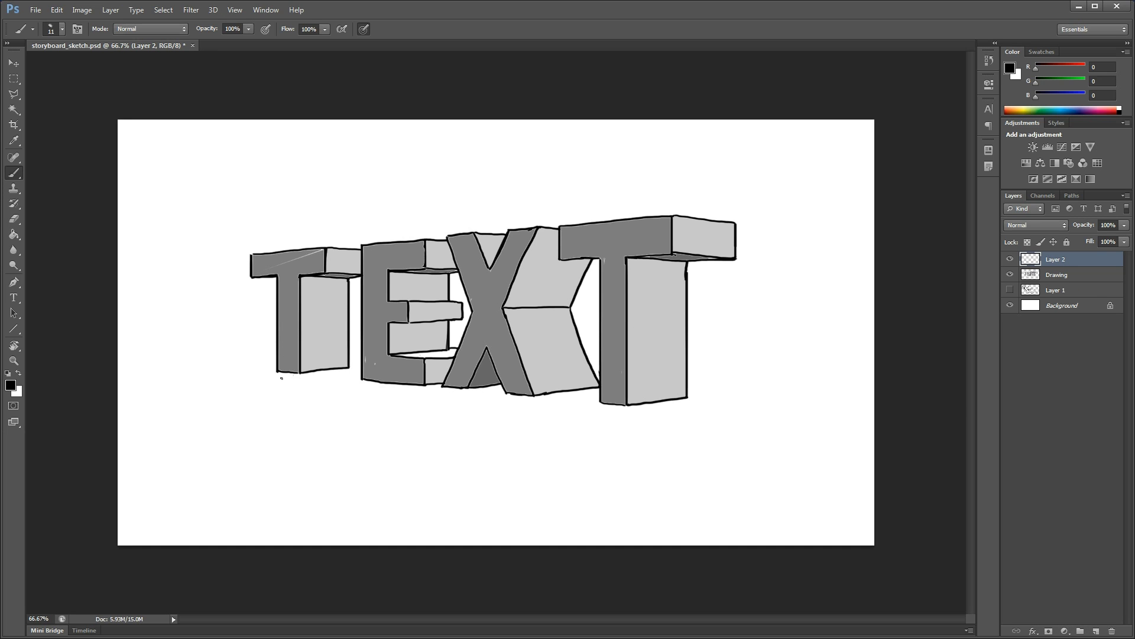
Scribble dense black zigzag ground strokes beneath and around the letters' base.
{"action": "mouse_move", "coordinate": [256, 390]}
{"action": "left_mouse_down"}
{"action": "mouse_move", "coordinate": [297, 384]}
{"action": "mouse_move", "coordinate": [310, 398]}
{"action": "mouse_move", "coordinate": [360, 388]}
{"action": "mouse_move", "coordinate": [354, 403]}
{"action": "mouse_move", "coordinate": [430, 400]}
{"action": "mouse_move", "coordinate": [431, 417]}
{"action": "mouse_move", "coordinate": [513, 422]}
{"action": "mouse_move", "coordinate": [568, 415]}
{"action": "mouse_move", "coordinate": [569, 432]}
{"action": "mouse_move", "coordinate": [641, 437]}
{"action": "mouse_move", "coordinate": [620, 419]}
{"action": "mouse_move", "coordinate": [614, 436]}
{"action": "mouse_move", "coordinate": [643, 446]}
{"action": "mouse_move", "coordinate": [654, 429]}
{"action": "mouse_move", "coordinate": [735, 409]}
{"action": "mouse_move", "coordinate": [706, 391]}
{"action": "left_mouse_up"}
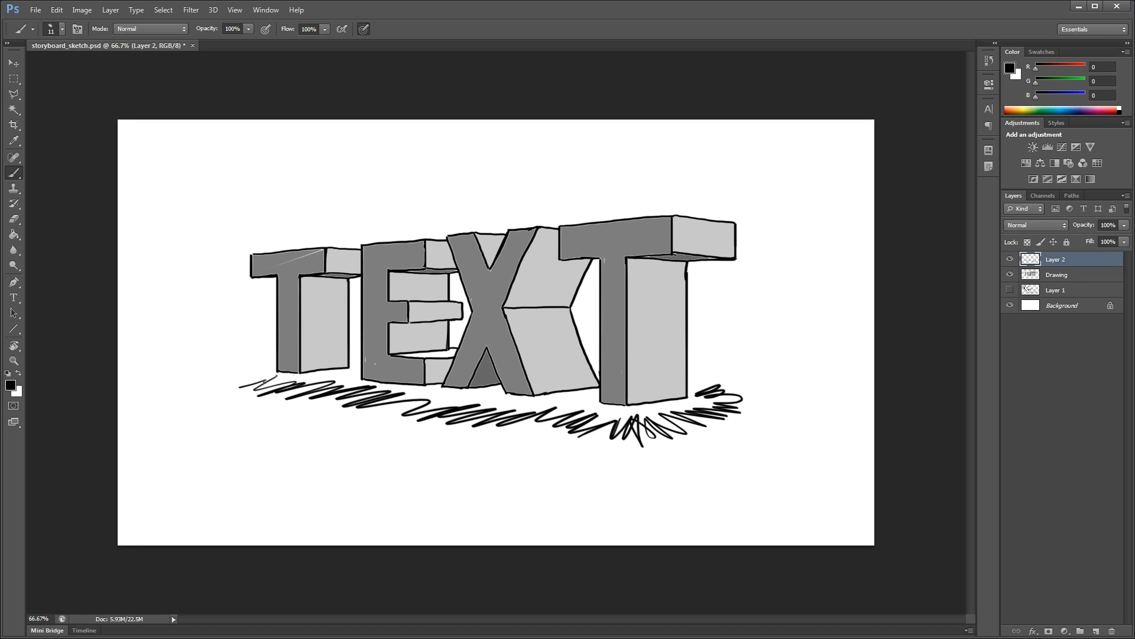
{"action": "mouse_move", "coordinate": [264, 382]}
{"action": "left_mouse_down"}
{"action": "mouse_move", "coordinate": [235, 368]}
{"action": "mouse_move", "coordinate": [274, 355]}
{"action": "left_mouse_up"}
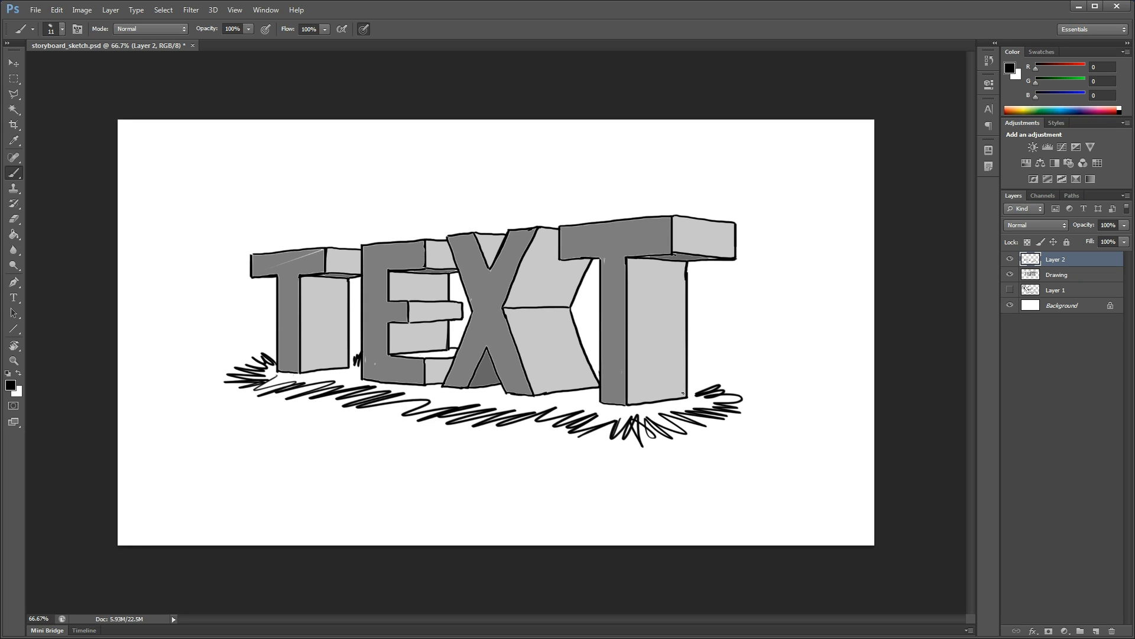
{"action": "mouse_move", "coordinate": [718, 394]}
{"action": "left_mouse_down"}
{"action": "mouse_move", "coordinate": [763, 410]}
{"action": "mouse_move", "coordinate": [768, 426]}
{"action": "mouse_move", "coordinate": [615, 449]}
{"action": "mouse_move", "coordinate": [584, 467]}
{"action": "mouse_move", "coordinate": [551, 450]}
{"action": "mouse_move", "coordinate": [473, 444]}
{"action": "mouse_move", "coordinate": [376, 451]}
{"action": "mouse_move", "coordinate": [263, 417]}
{"action": "mouse_move", "coordinate": [225, 393]}
{"action": "mouse_move", "coordinate": [231, 364]}
{"action": "mouse_move", "coordinate": [236, 373]}
{"action": "left_mouse_up"}
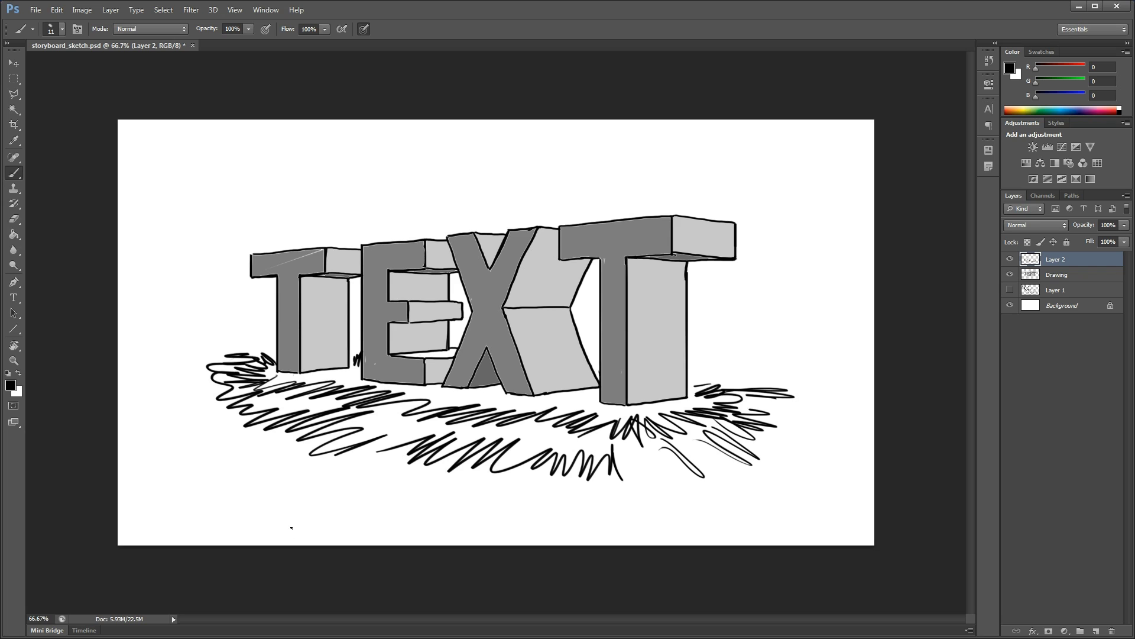
{"action": "mouse_move", "coordinate": [405, 399]}
{"action": "left_mouse_down"}
{"action": "mouse_move", "coordinate": [370, 434]}
{"action": "mouse_move", "coordinate": [416, 414]}
{"action": "mouse_move", "coordinate": [464, 415]}
{"action": "left_mouse_up"}
{"action": "mouse_move", "coordinate": [537, 421]}
{"action": "left_mouse_down"}
{"action": "mouse_move", "coordinate": [549, 458]}
{"action": "mouse_move", "coordinate": [609, 436]}
{"action": "mouse_move", "coordinate": [608, 467]}
{"action": "mouse_move", "coordinate": [674, 453]}
{"action": "mouse_move", "coordinate": [676, 468]}
{"action": "mouse_move", "coordinate": [632, 451]}
{"action": "mouse_move", "coordinate": [657, 467]}
{"action": "mouse_move", "coordinate": [674, 427]}
{"action": "mouse_move", "coordinate": [689, 451]}
{"action": "mouse_move", "coordinate": [712, 444]}
{"action": "mouse_move", "coordinate": [703, 414]}
{"action": "mouse_move", "coordinate": [722, 416]}
{"action": "mouse_move", "coordinate": [691, 413]}
{"action": "mouse_move", "coordinate": [756, 401]}
{"action": "mouse_move", "coordinate": [740, 378]}
{"action": "mouse_move", "coordinate": [711, 407]}
{"action": "left_mouse_up"}
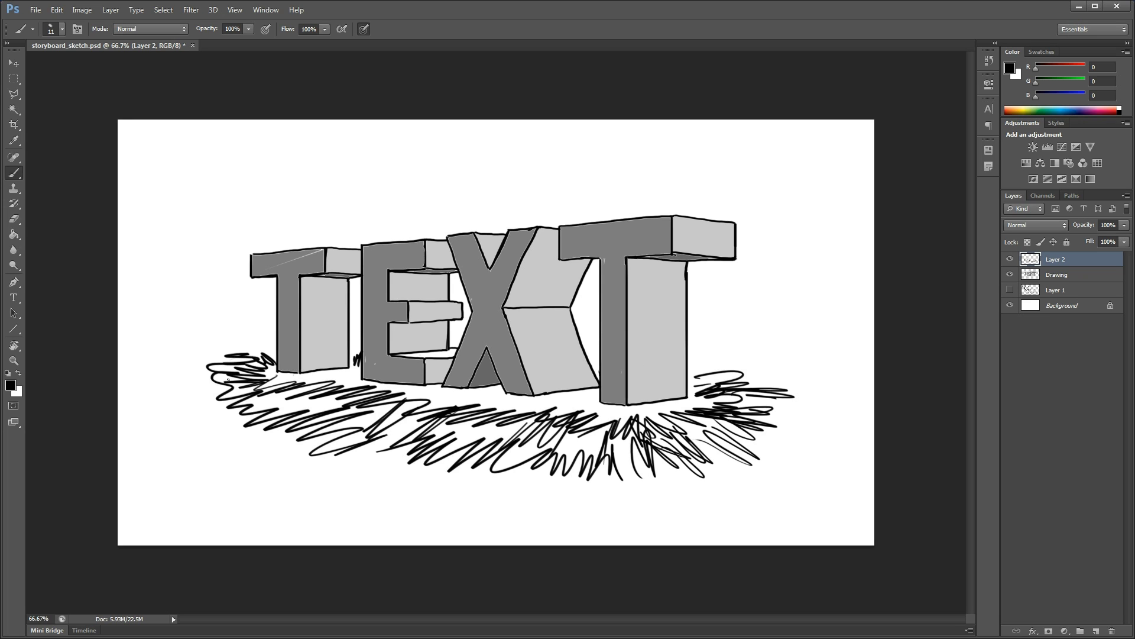
{"action": "mouse_move", "coordinate": [229, 379]}
{"action": "left_mouse_down"}
{"action": "mouse_move", "coordinate": [256, 370]}
{"action": "mouse_move", "coordinate": [207, 393]}
{"action": "mouse_move", "coordinate": [240, 375]}
{"action": "mouse_move", "coordinate": [270, 394]}
{"action": "mouse_move", "coordinate": [250, 408]}
{"action": "mouse_move", "coordinate": [321, 404]}
{"action": "mouse_move", "coordinate": [312, 388]}
{"action": "mouse_move", "coordinate": [294, 412]}
{"action": "mouse_move", "coordinate": [302, 427]}
{"action": "mouse_move", "coordinate": [411, 431]}
{"action": "mouse_move", "coordinate": [388, 418]}
{"action": "mouse_move", "coordinate": [365, 442]}
{"action": "mouse_move", "coordinate": [437, 435]}
{"action": "left_mouse_up"}
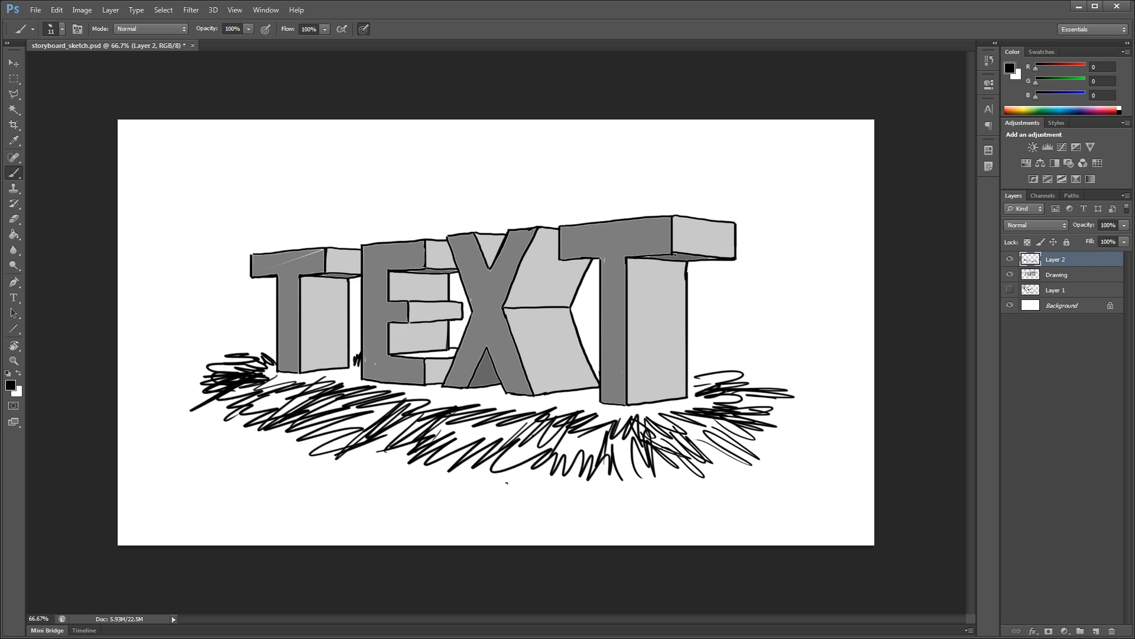
{"action": "mouse_move", "coordinate": [506, 483]}
{"action": "left_mouse_down"}
{"action": "mouse_move", "coordinate": [577, 447]}
{"action": "mouse_move", "coordinate": [587, 467]}
{"action": "mouse_move", "coordinate": [603, 429]}
{"action": "left_mouse_up"}
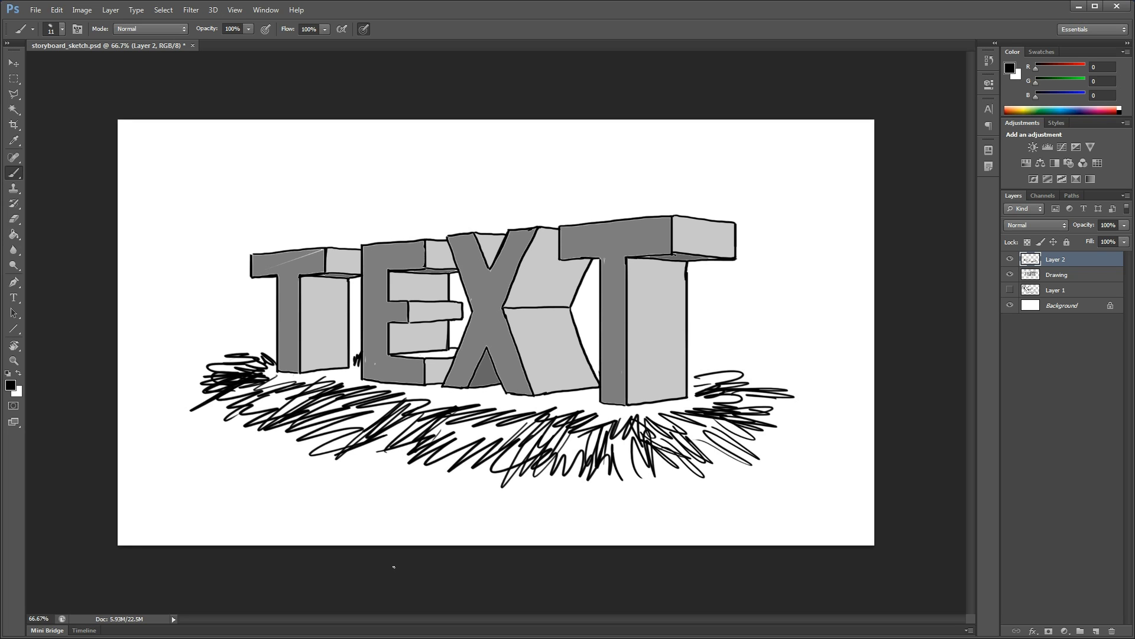
{"action": "left_click", "coordinate": [83, 10]}
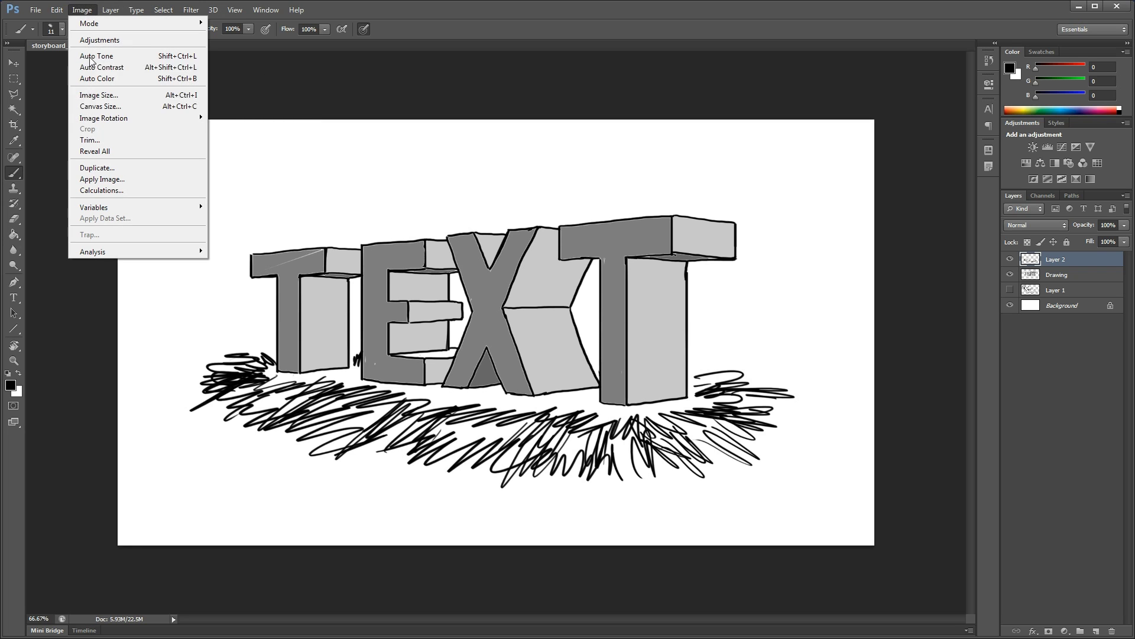
{"action": "left_click", "coordinate": [99, 96]}
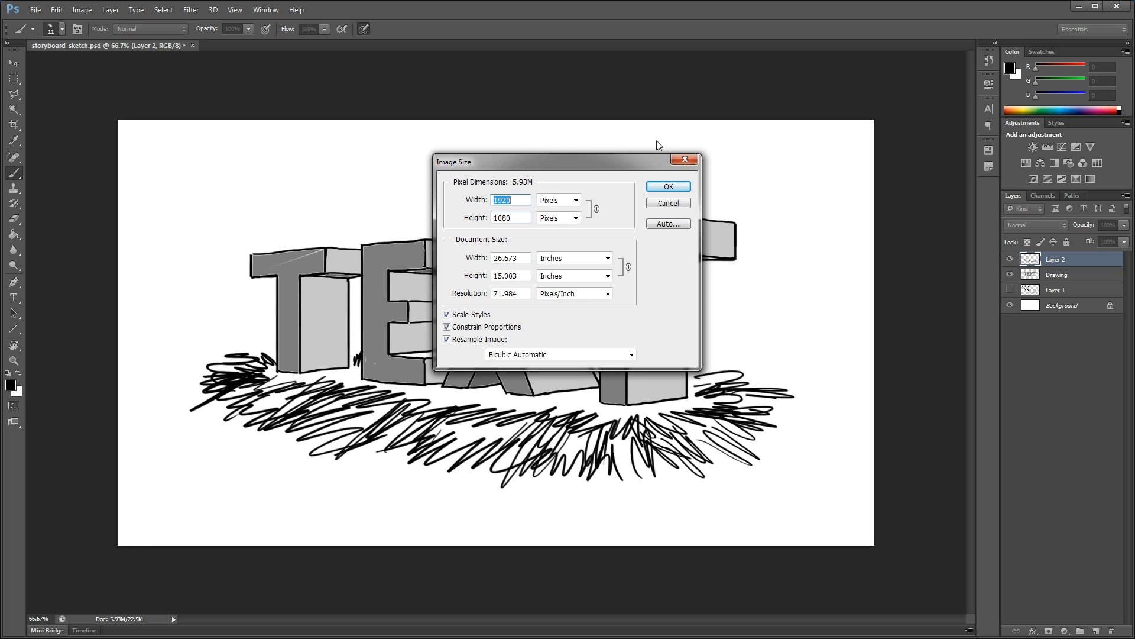
{"action": "left_click", "coordinate": [670, 205]}
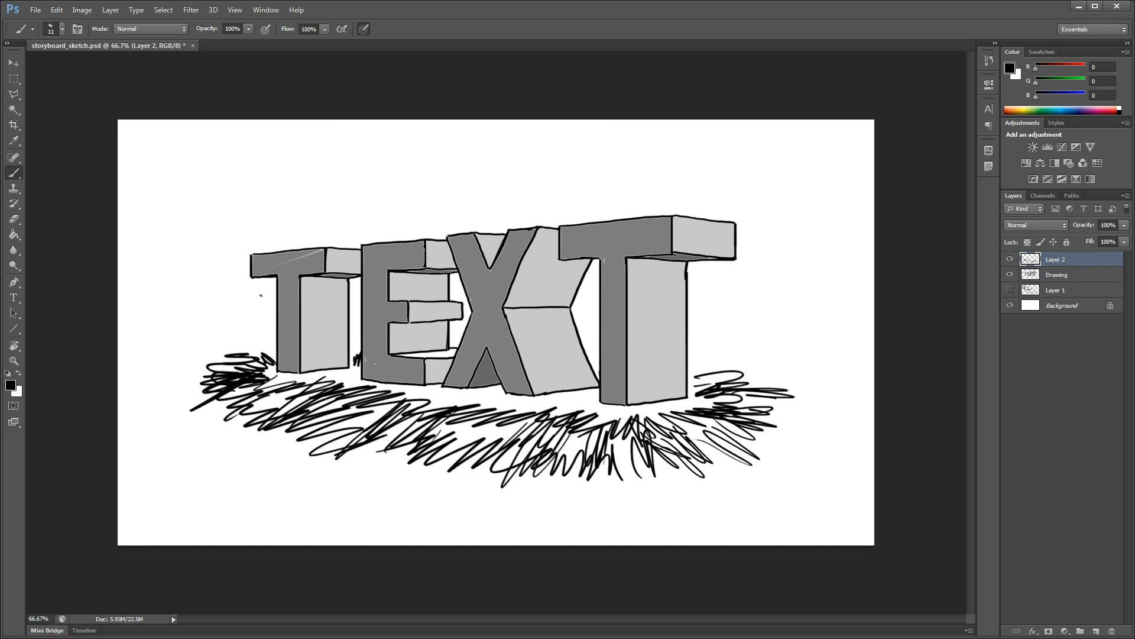
Sketch upward arrows beside the first T, between T and E, and around the last T.
{"action": "mouse_move", "coordinate": [261, 295]}
{"action": "left_mouse_down"}
{"action": "mouse_move", "coordinate": [266, 332]}
{"action": "mouse_move", "coordinate": [272, 315]}
{"action": "mouse_move", "coordinate": [260, 329]}
{"action": "mouse_move", "coordinate": [248, 309]}
{"action": "mouse_move", "coordinate": [265, 311]}
{"action": "left_mouse_up"}
{"action": "key", "text": "ctrl+z"}
{"action": "mouse_move", "coordinate": [726, 279]}
{"action": "left_mouse_down"}
{"action": "mouse_move", "coordinate": [724, 332]}
{"action": "mouse_move", "coordinate": [715, 299]}
{"action": "mouse_move", "coordinate": [735, 292]}
{"action": "left_mouse_up"}
{"action": "mouse_move", "coordinate": [701, 351]}
{"action": "left_mouse_down"}
{"action": "mouse_move", "coordinate": [704, 289]}
{"action": "mouse_move", "coordinate": [698, 312]}
{"action": "left_mouse_up"}
{"action": "left_click_drag", "start_coordinate": [705, 288], "coordinate": [711, 305]}
{"action": "mouse_move", "coordinate": [596, 342]}
{"action": "left_mouse_down"}
{"action": "mouse_move", "coordinate": [593, 292]}
{"action": "mouse_move", "coordinate": [581, 319]}
{"action": "left_mouse_up"}
{"action": "left_click_drag", "start_coordinate": [594, 285], "coordinate": [599, 314]}
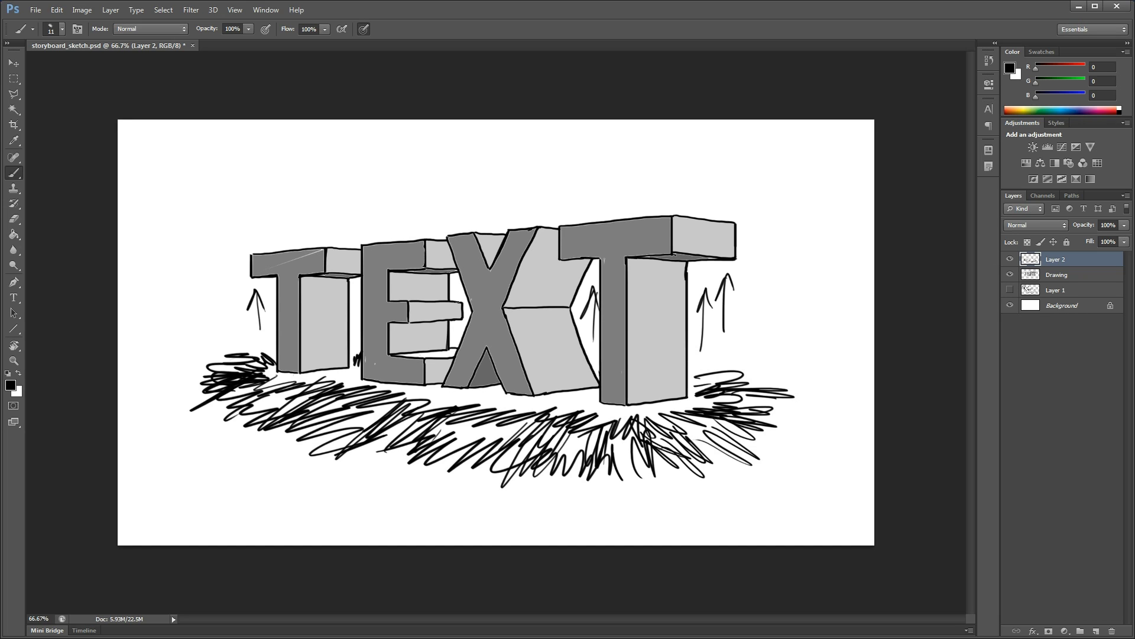
{"action": "left_click_drag", "start_coordinate": [354, 286], "coordinate": [353, 336]}
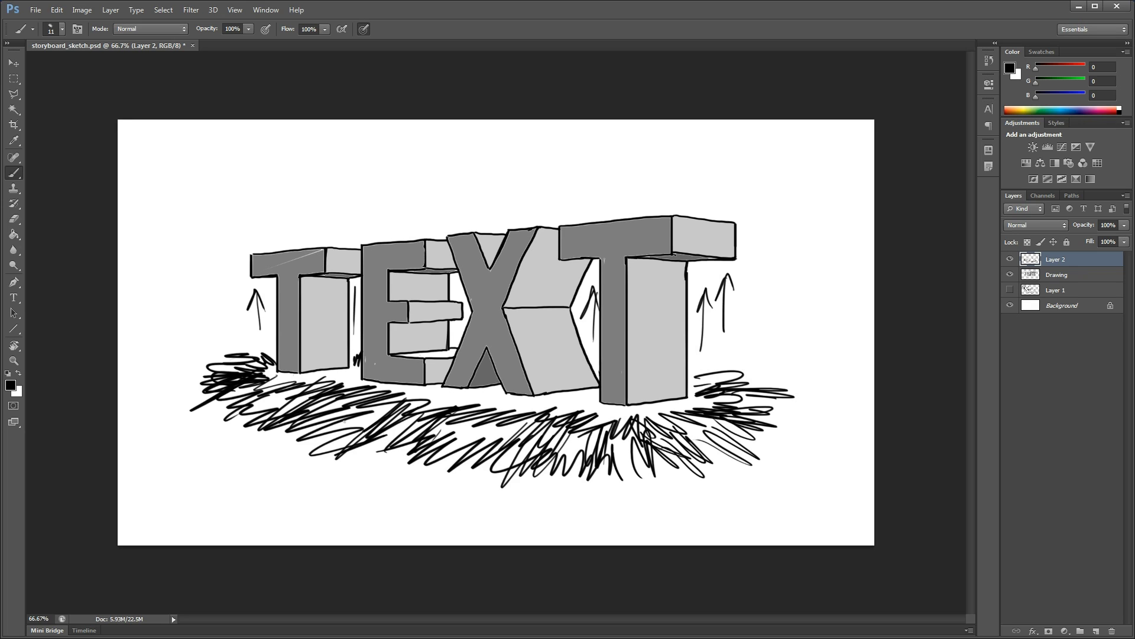